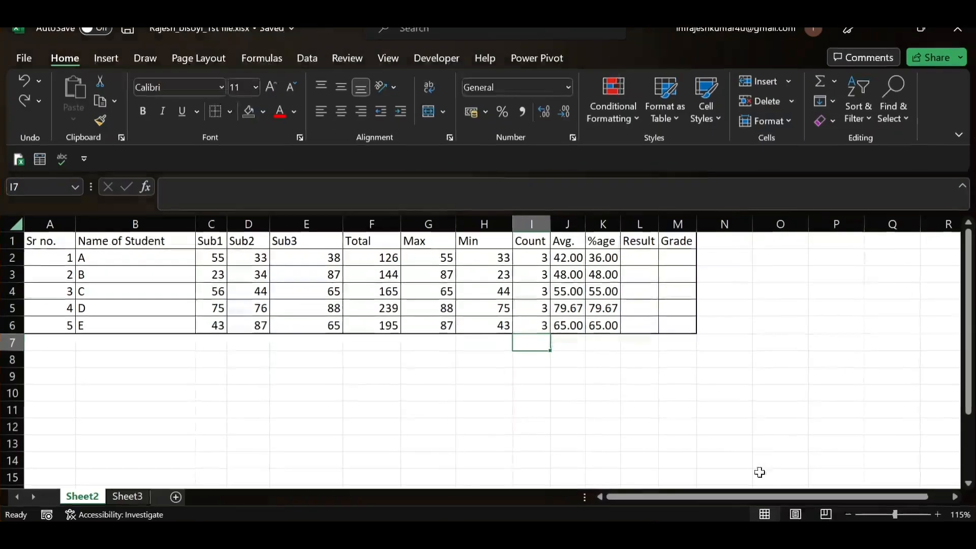
pyautogui.click(703, 326)
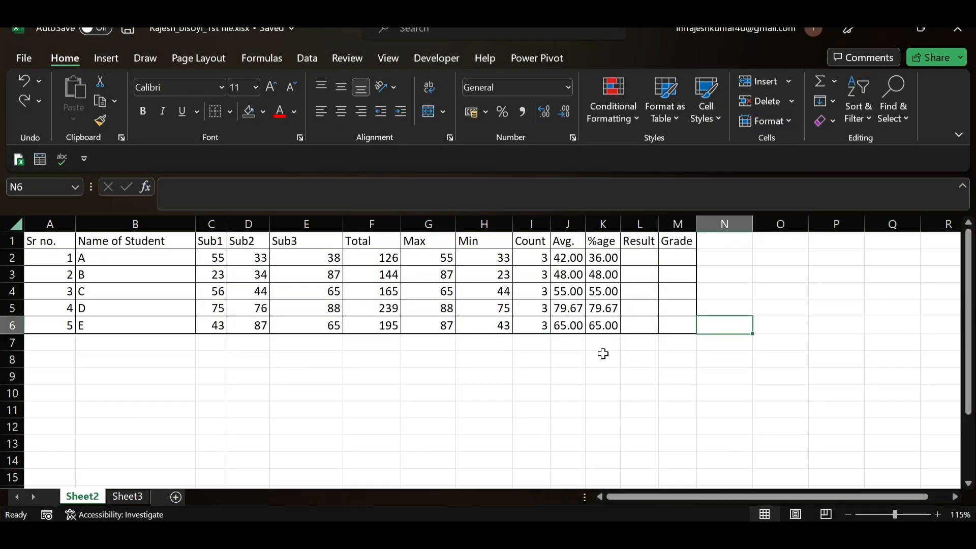
pyautogui.moveTo(608, 327); pyautogui.dragTo(43, 243)
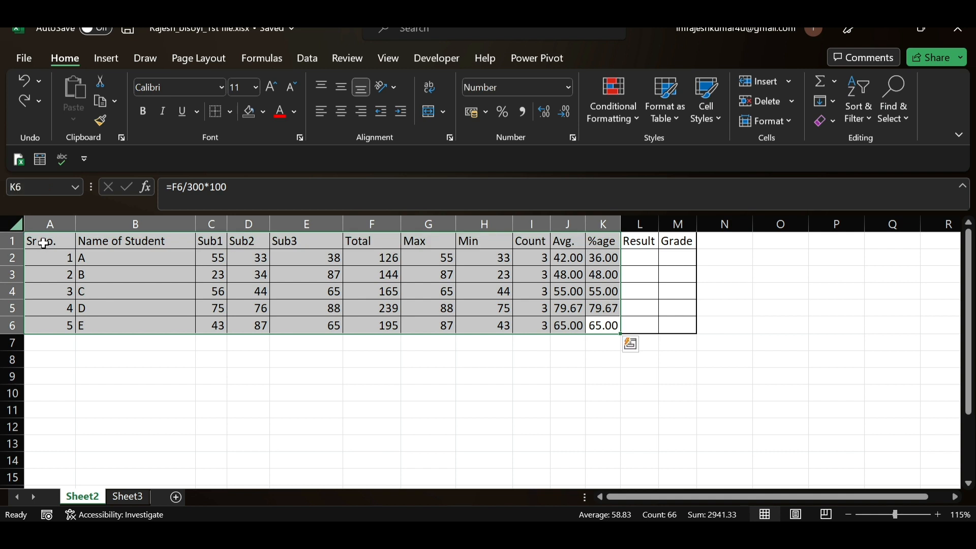
pyautogui.click(636, 358)
pyautogui.click(693, 361)
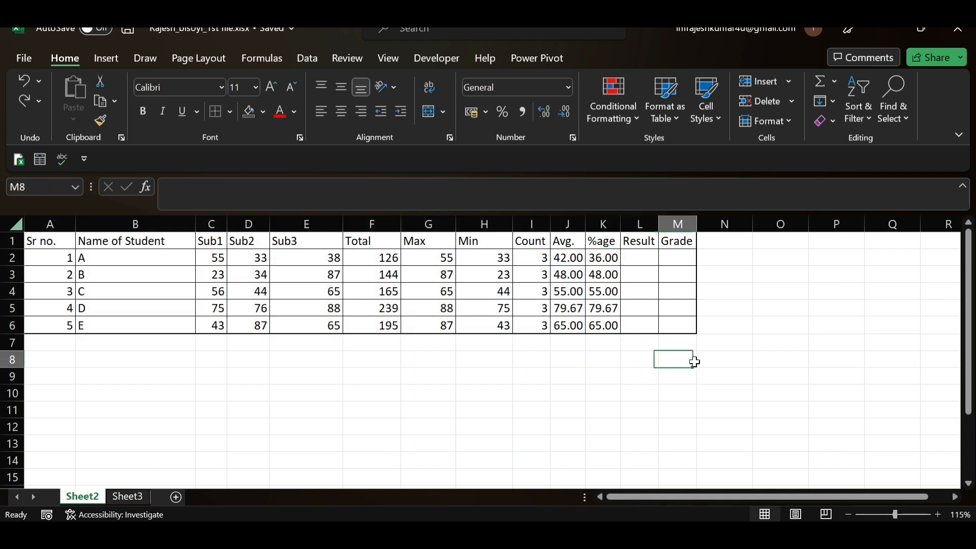
# Enter the heading "serial no" in cell A9 and "Name of the student" in cell B9
pyautogui.click(63, 375)
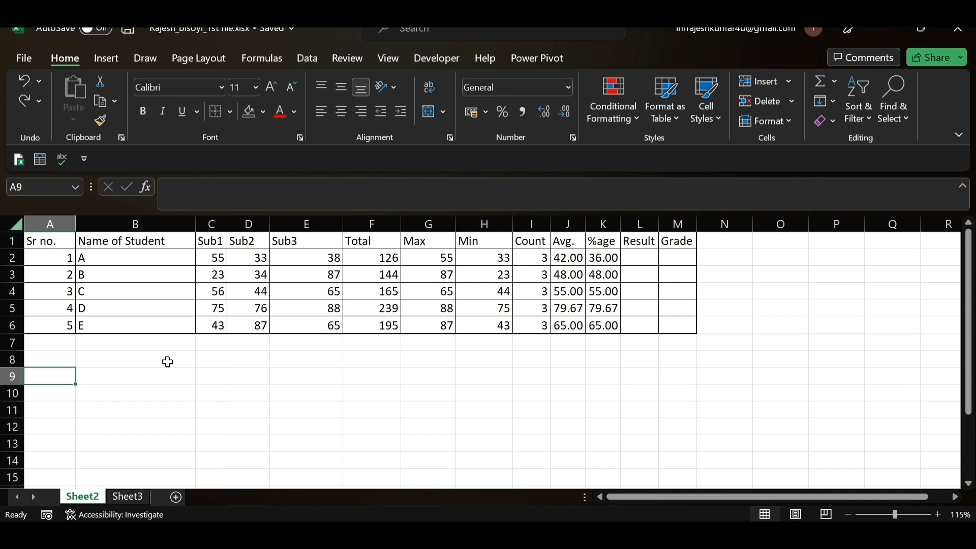
pyautogui.write('serial')
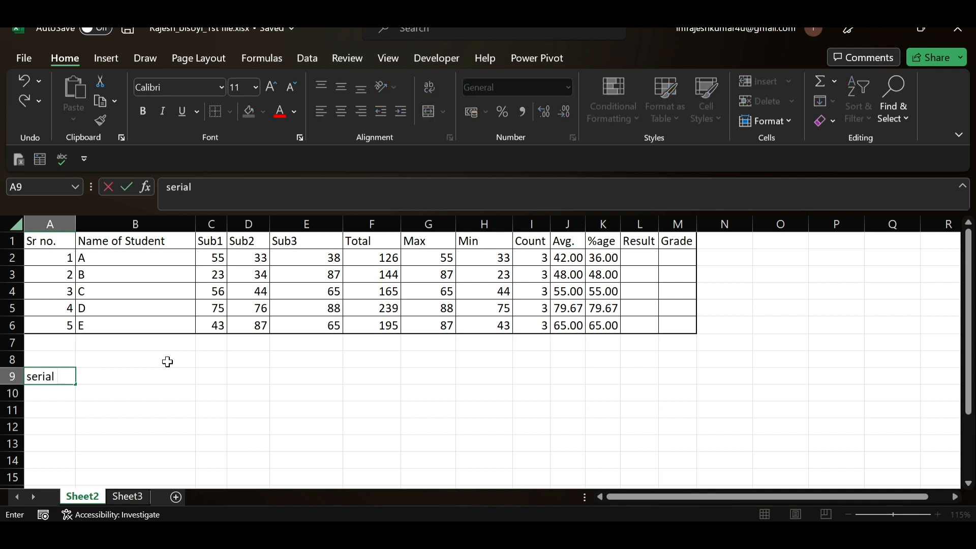
pyautogui.write(' no')
pyautogui.press('Return')
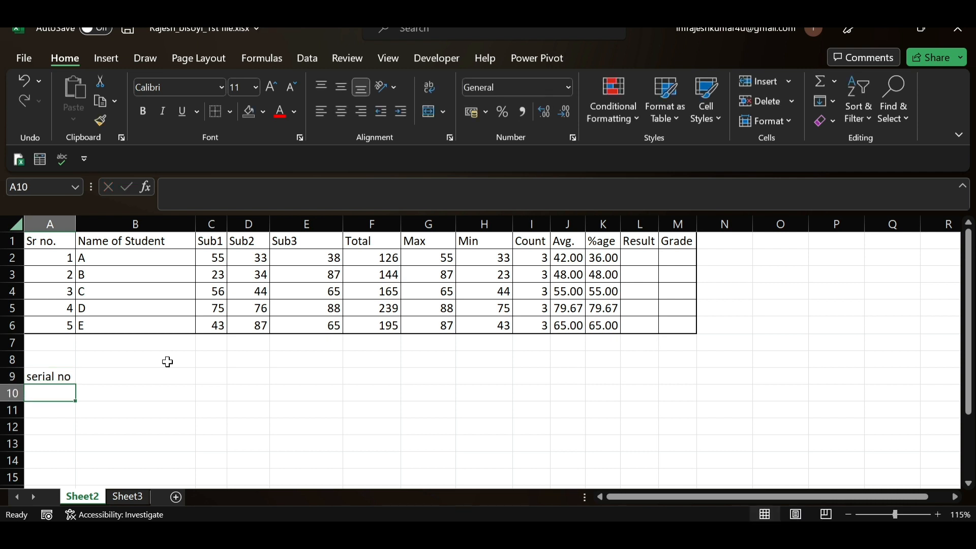
pyautogui.press('Up')
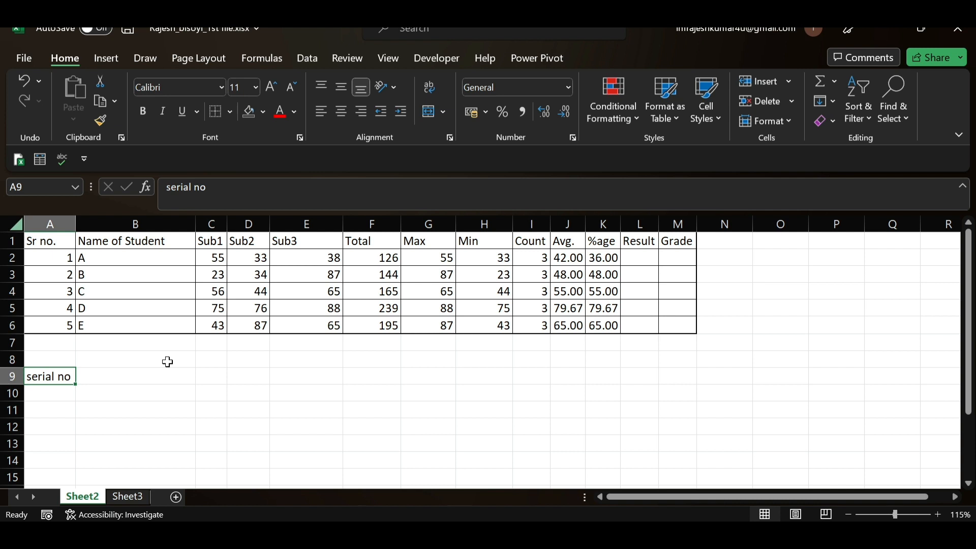
pyautogui.press('Right')
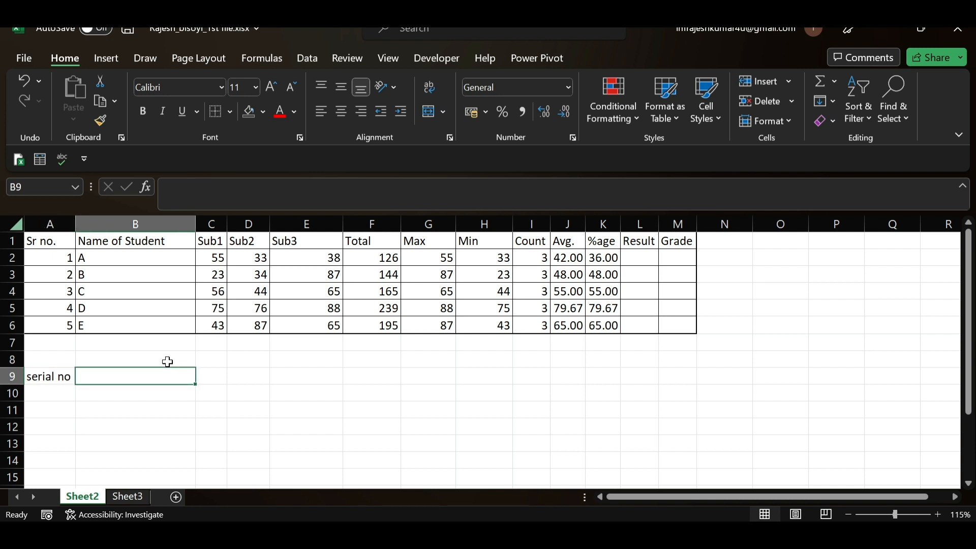
pyautogui.write('Name')
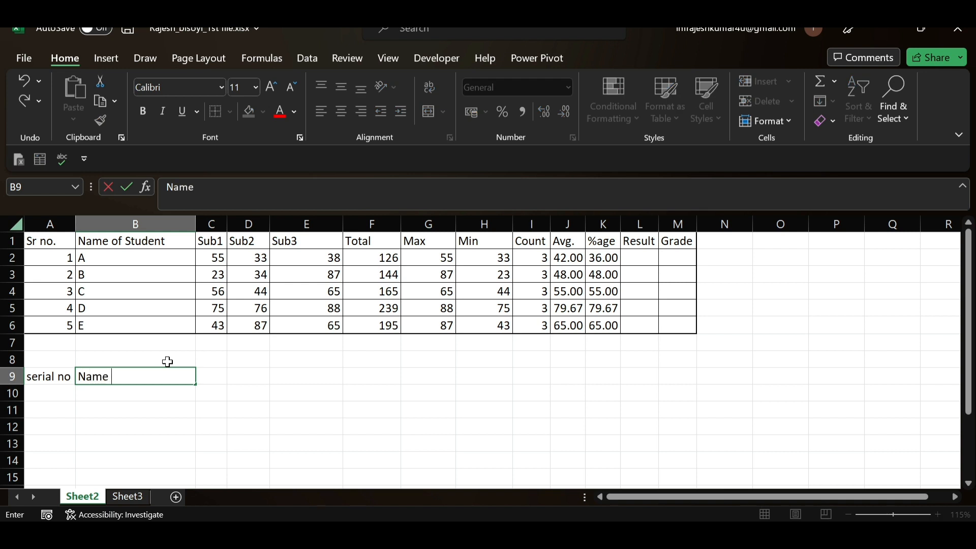
pyautogui.write(' of the student')
pyautogui.press('Tab')
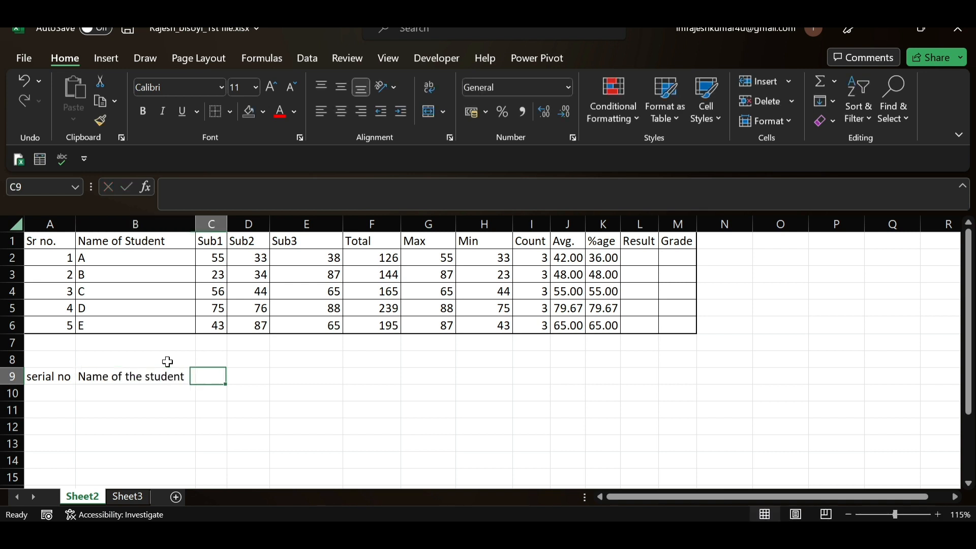
# Enter the subject headings "odia" in cell C9 and "English" in cell D9
pyautogui.write('od')
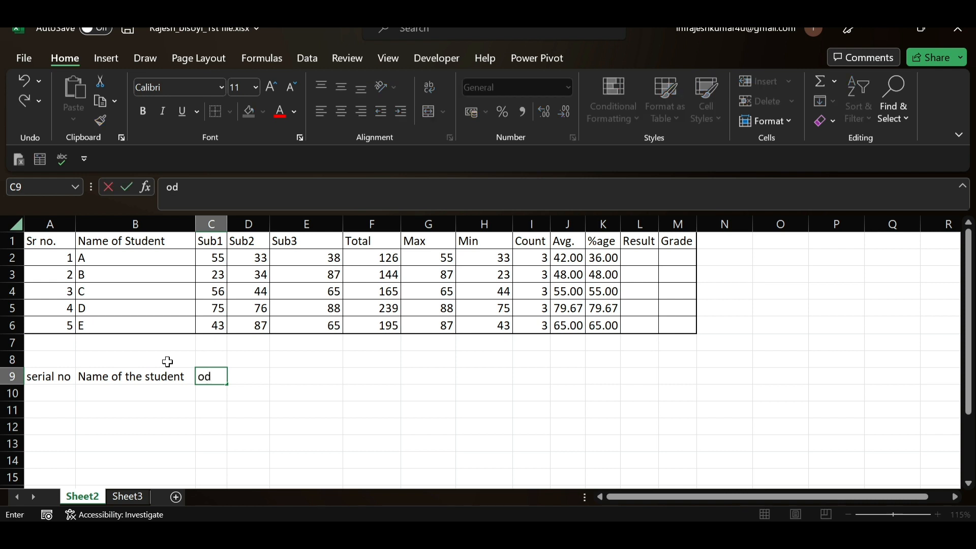
pyautogui.write('ia')
pyautogui.press('Tab')
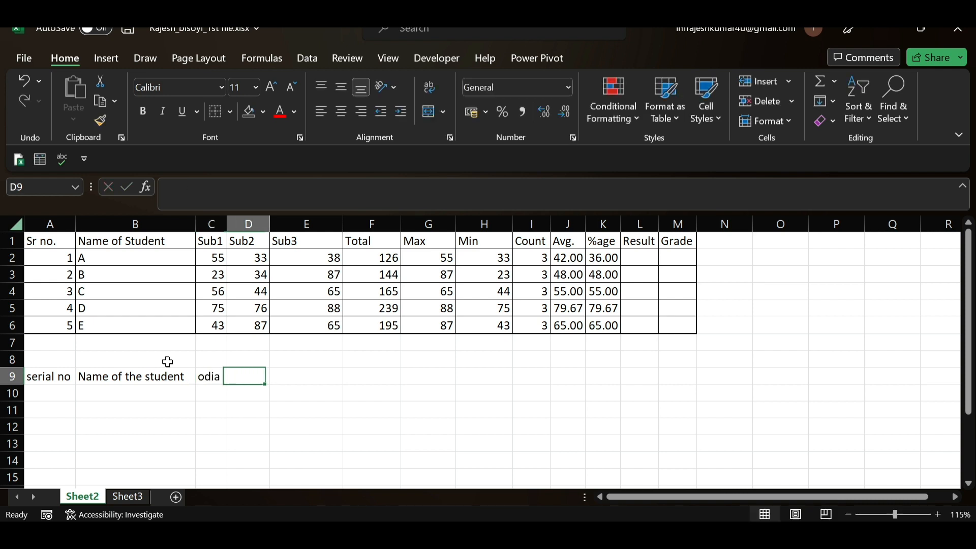
pyautogui.write('En')
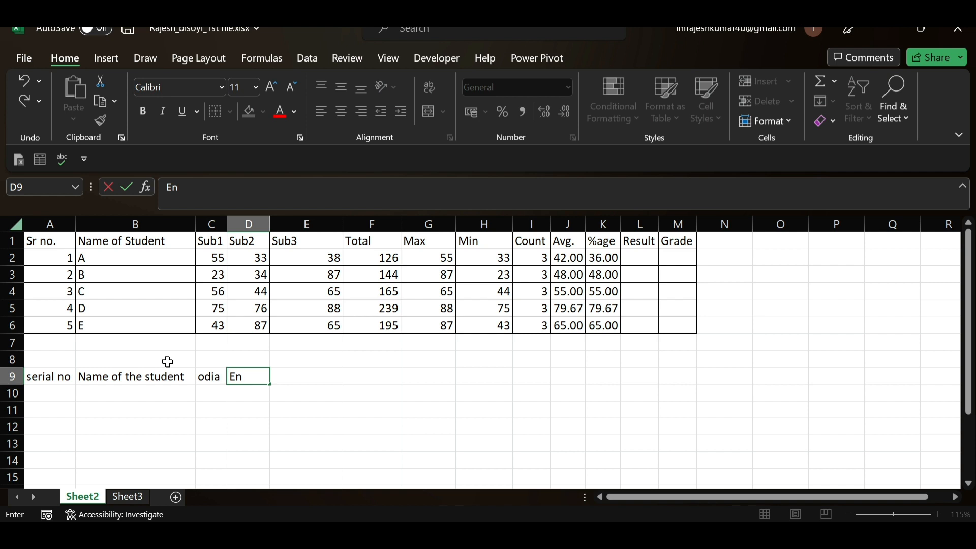
pyautogui.write('gli')
pyautogui.press('BackSpace')
pyautogui.press('BackSpace')
pyautogui.press('BackSpace')
pyautogui.write('glish')
pyautogui.hotkey('ctrl', 'Return')
pyautogui.press('Tab')
# Enter the heading "hindi/sanskit" in cell E9 and "total/sum" in cell F9
pyautogui.write('hi')
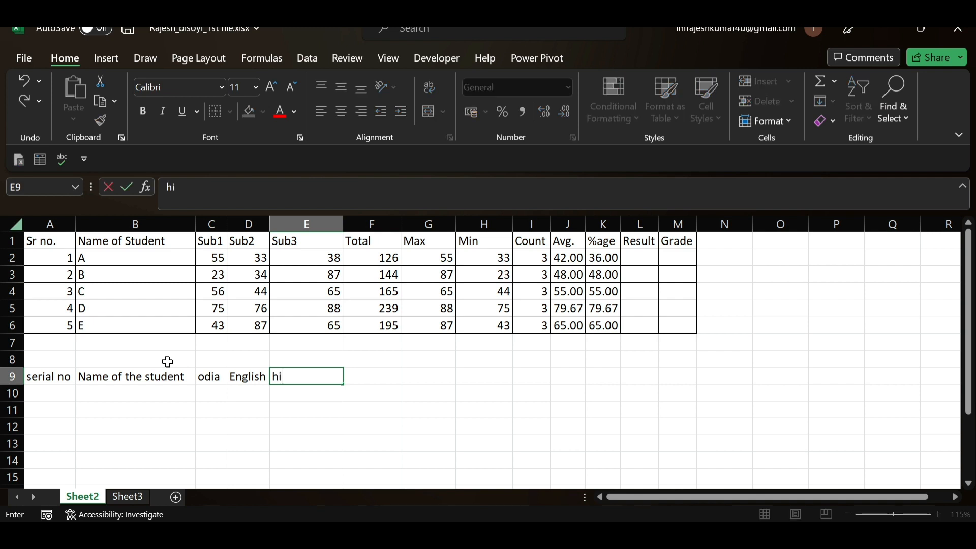
pyautogui.write('ndi/sansc')
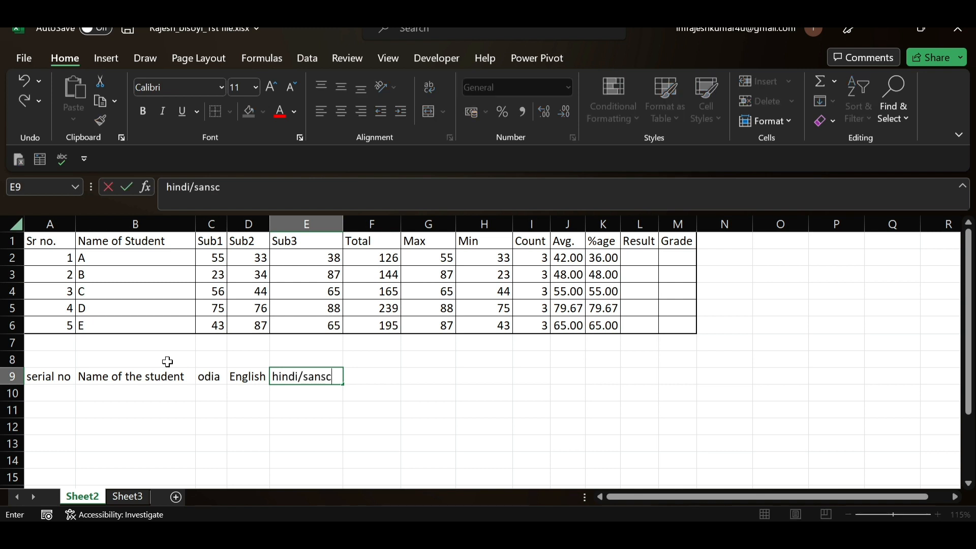
pyautogui.press('BackSpace')
pyautogui.write('kit')
pyautogui.press('Tab')
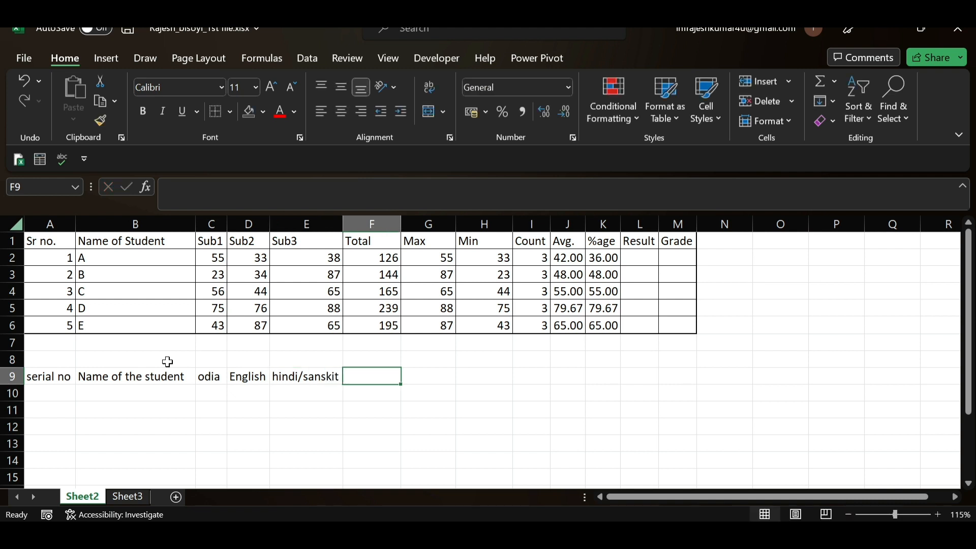
pyautogui.write('total')
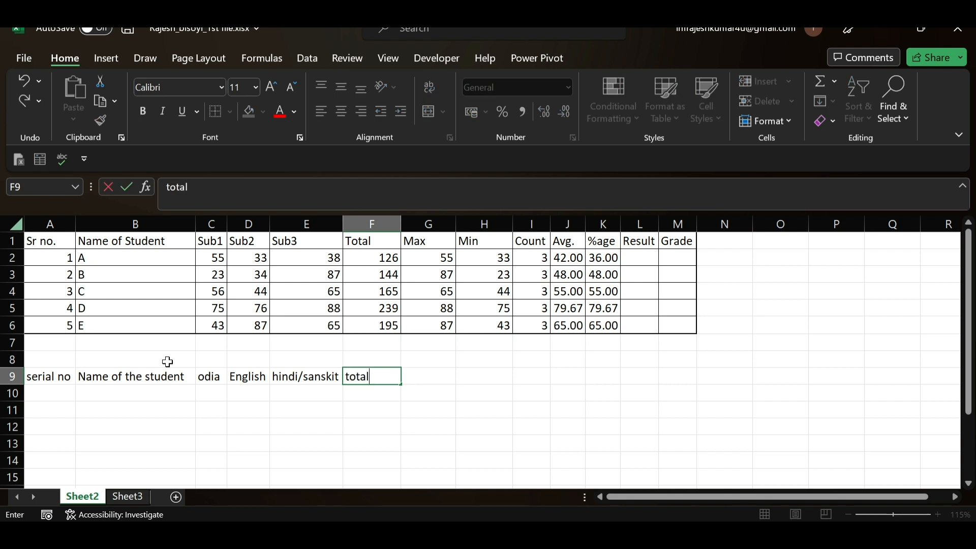
pyautogui.write('/sum')
pyautogui.press('Tab')
# Enter the heading "Max." in cell G9 and "min." in cell H9
pyautogui.write('Ma')
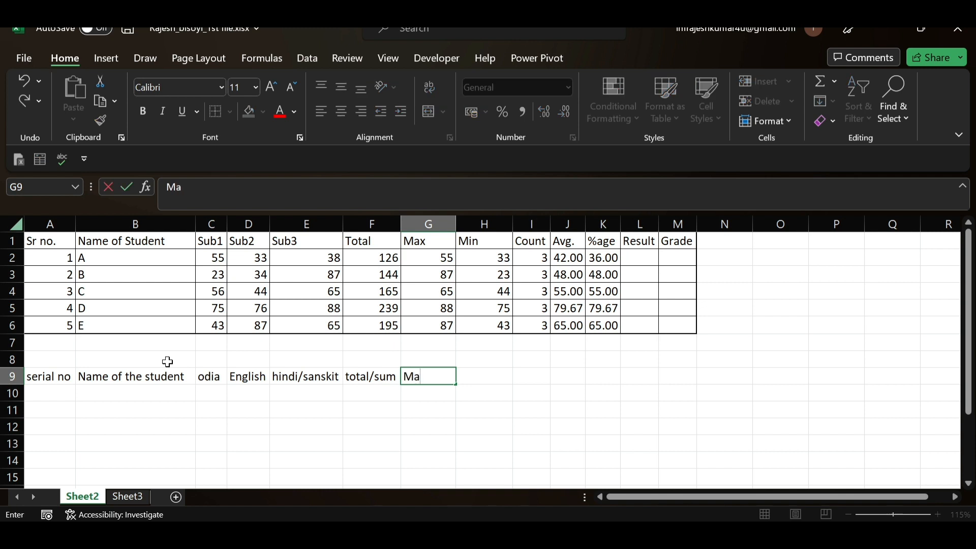
pyautogui.write('x.')
pyautogui.press('Tab')
pyautogui.write('m')
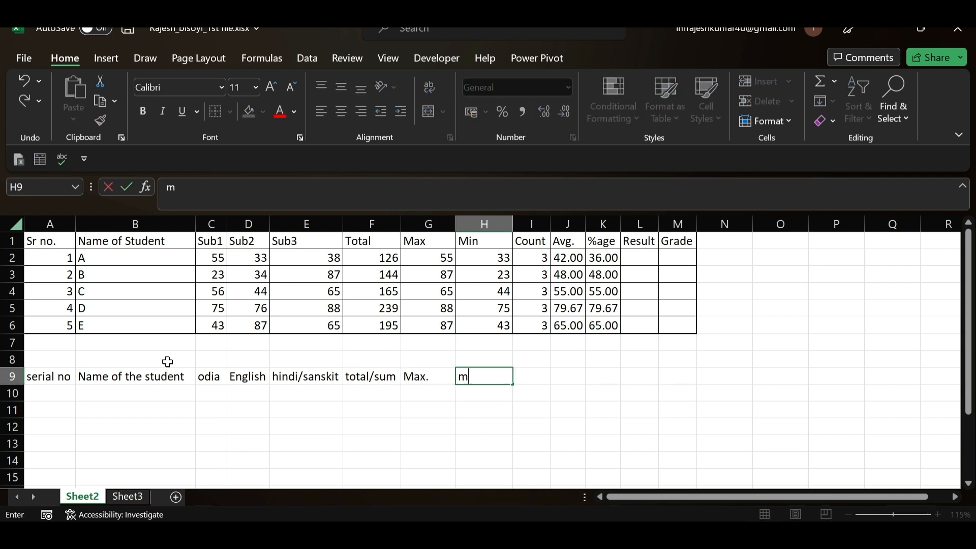
pyautogui.write('in.')
pyautogui.press('Tab')
# Enter the heading "Count" in cell I9
pyautogui.write('co')
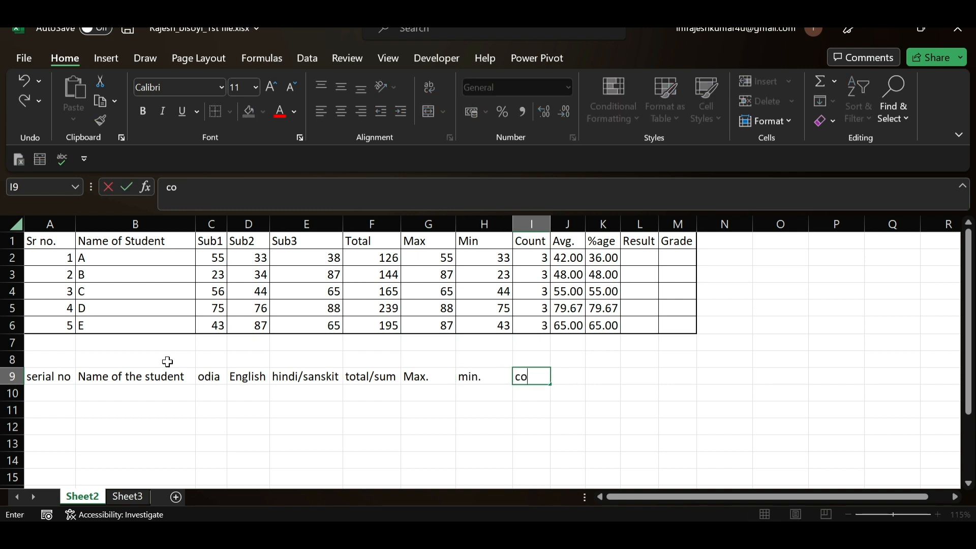
pyautogui.press('Escape')
pyautogui.write('Count')
# Capitalize the heading in cell H9 so it reads "Min."
pyautogui.press('Left')
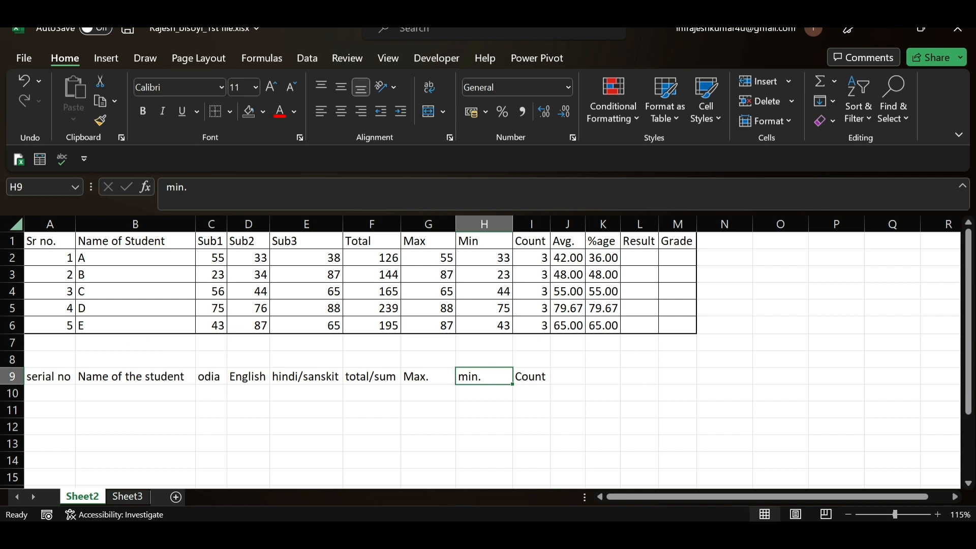
pyautogui.press('F2')
pyautogui.press('Home')
pyautogui.press('Delete')
pyautogui.write('M')
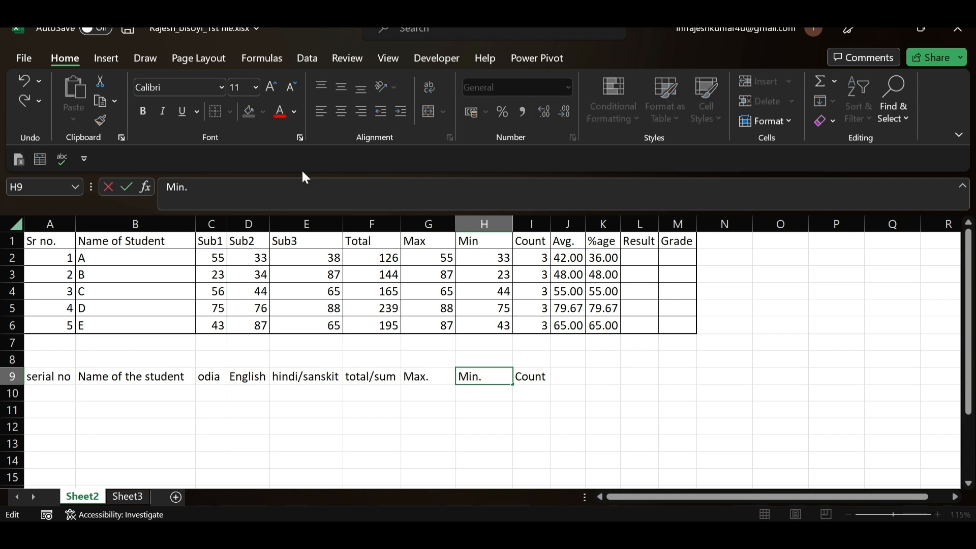
# Enter the heading "Avg." in cell J9 and "%age" in cell K9
pyautogui.click(565, 377)
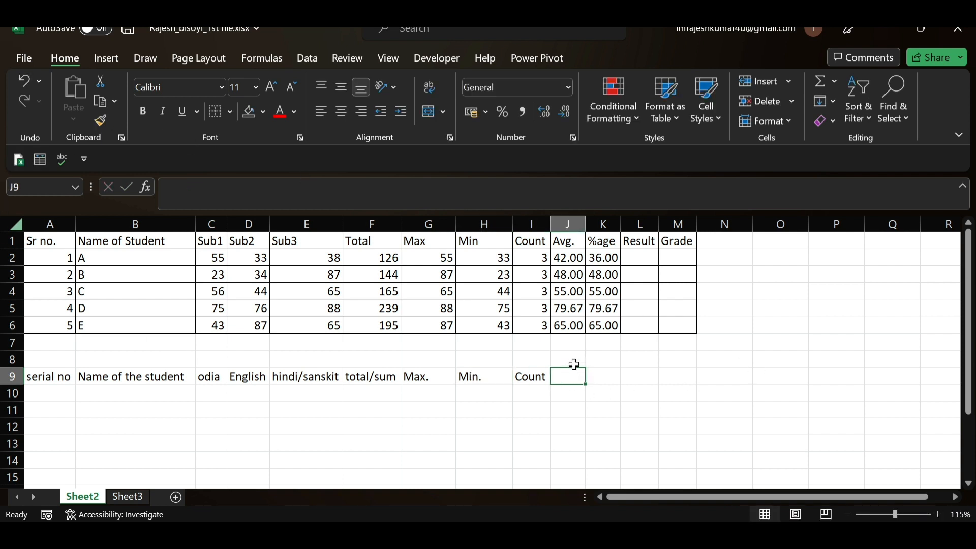
pyautogui.write('Avg')
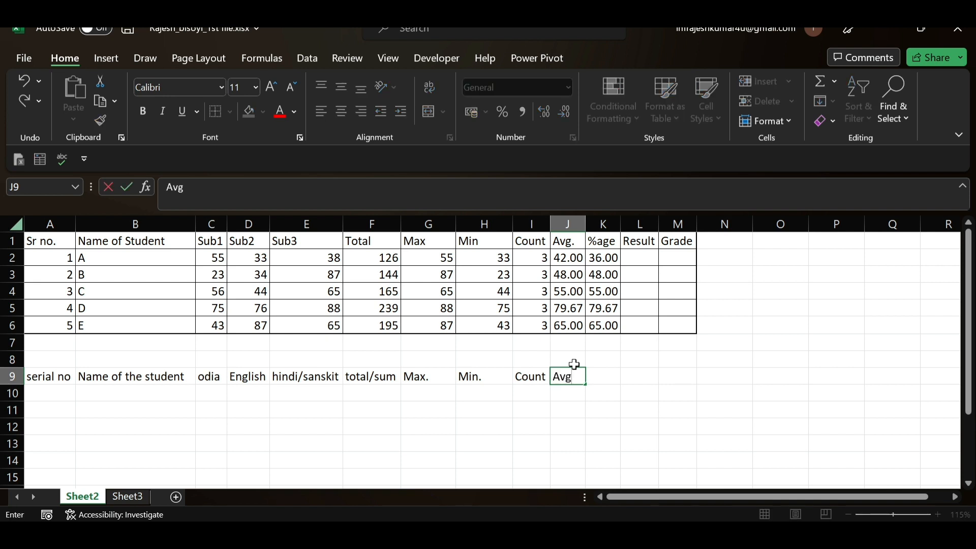
pyautogui.write(',')
pyautogui.write('.')
pyautogui.press('Tab')
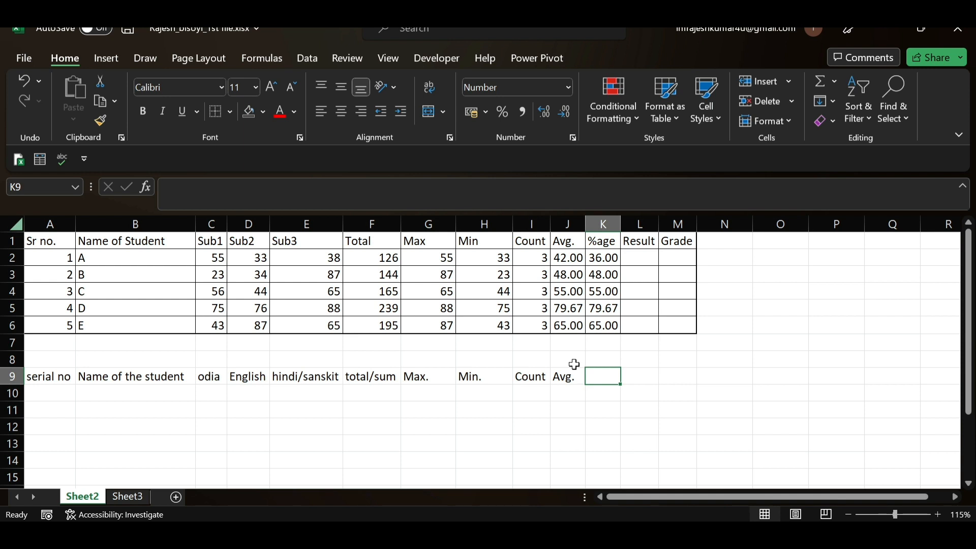
pyautogui.write('%age')
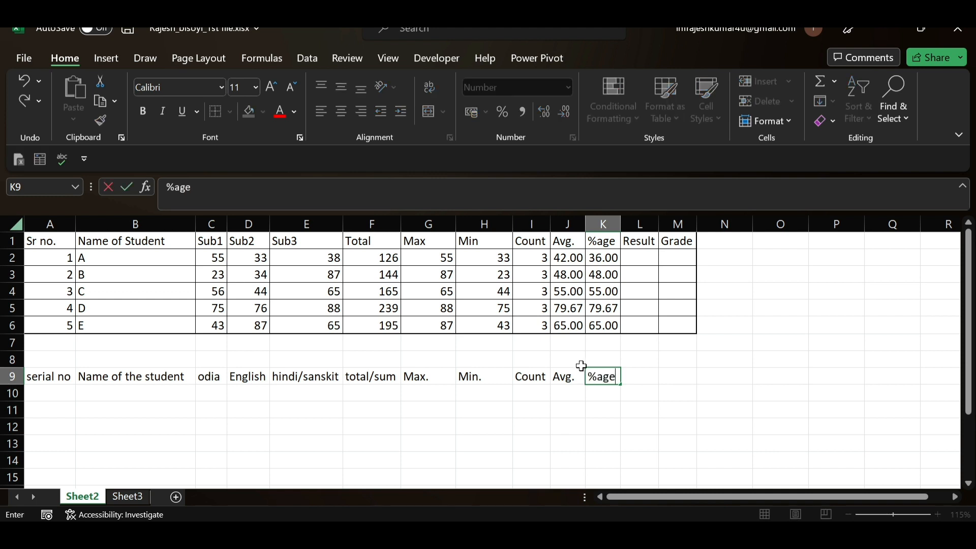
pyautogui.click(894, 342)
pyautogui.moveTo(599, 381); pyautogui.dragTo(54, 377)
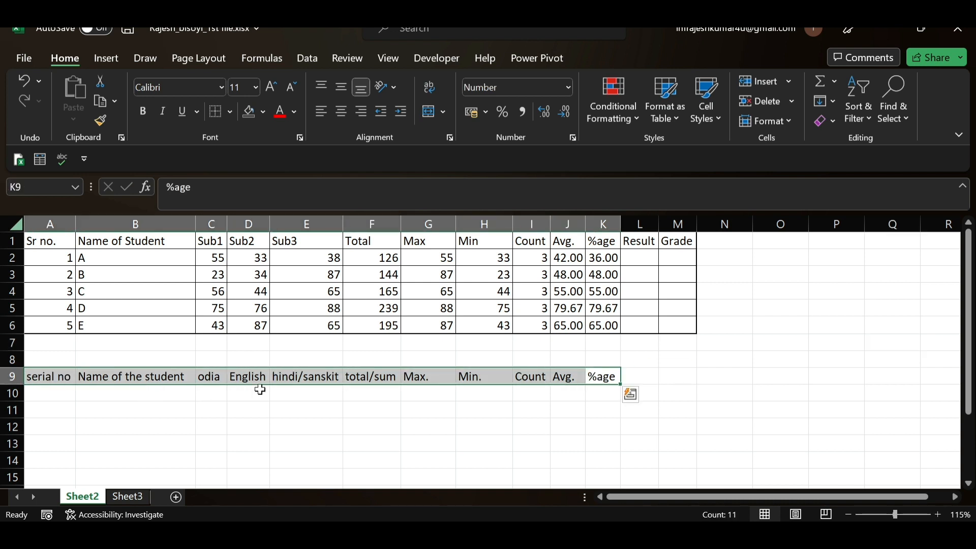
pyautogui.click(741, 374)
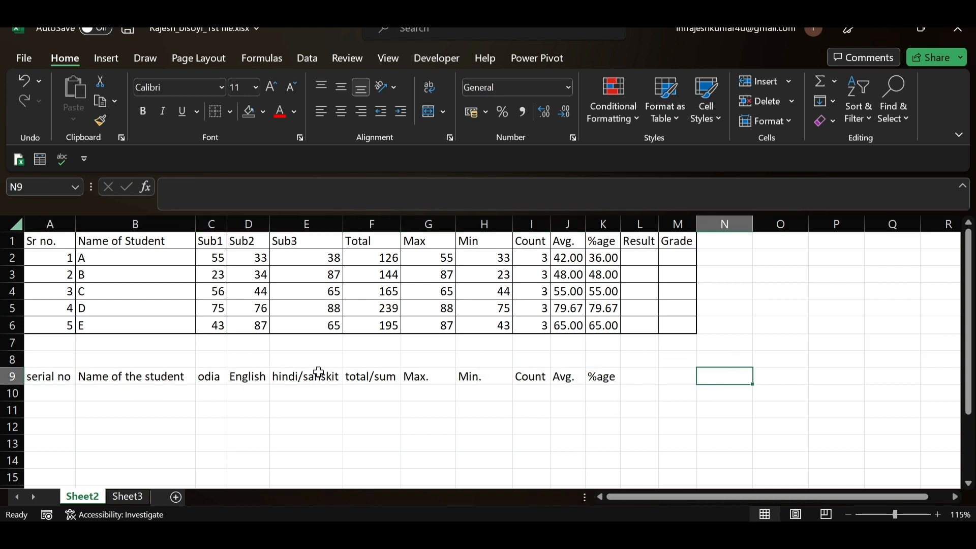
pyautogui.scroll(-1, 321, 370)
pyautogui.scroll(1, 112, 368)
pyautogui.scroll(1, 140, 363)
pyautogui.keyDown('ctrl'); pyautogui.scroll(-1, 501, 412); pyautogui.keyUp('ctrl')
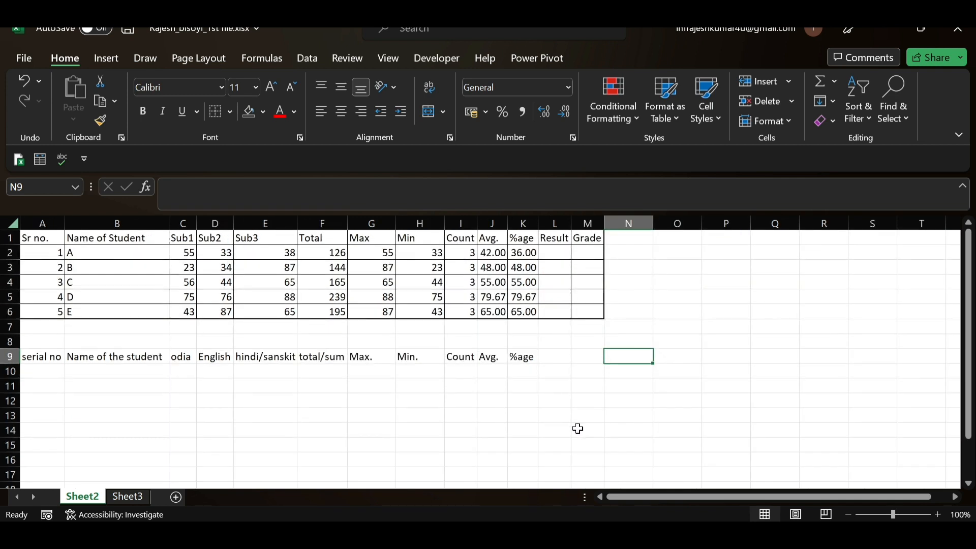
# Try bold formatting on the headings in A9:K9 and undo it
pyautogui.moveTo(55, 358); pyautogui.dragTo(526, 357)
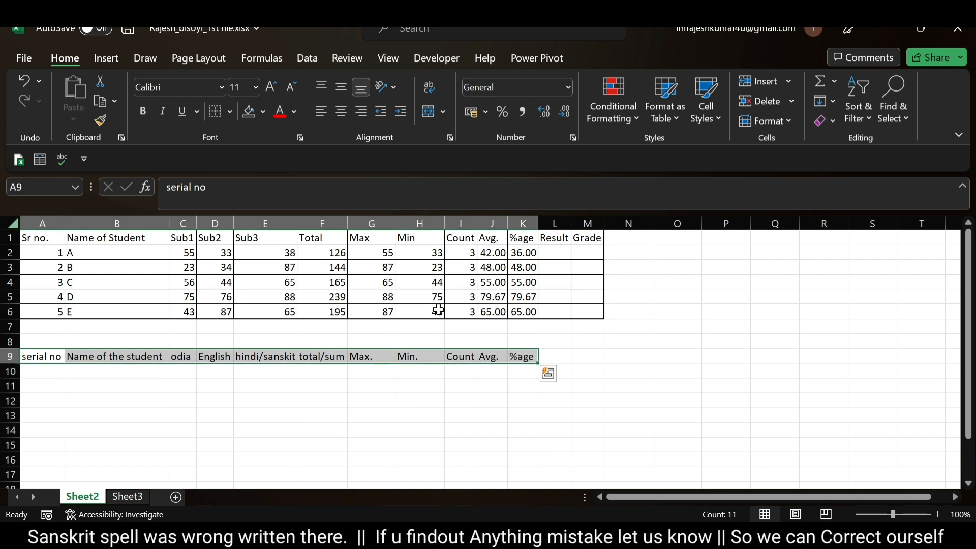
pyautogui.click(142, 118)
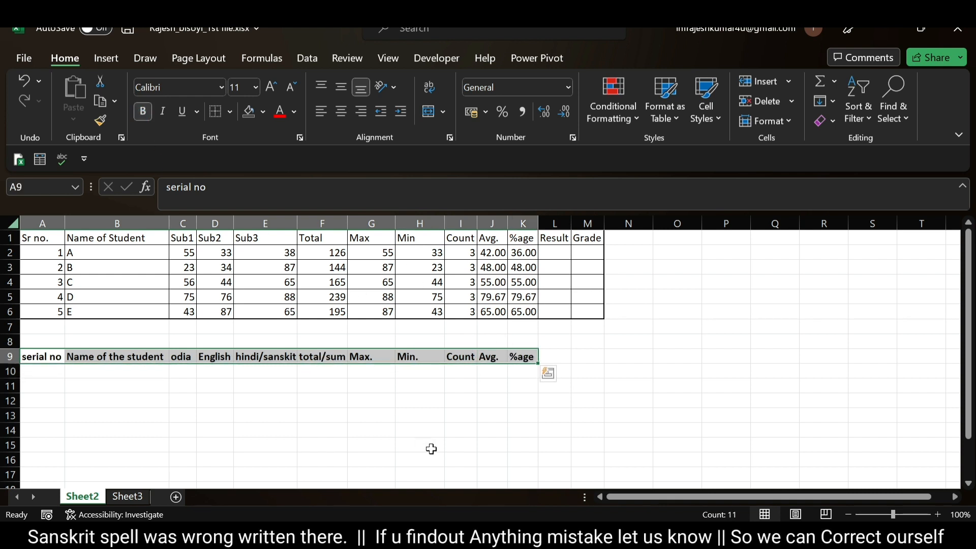
pyautogui.click(434, 430)
pyautogui.hotkey('ctrl', 'z')
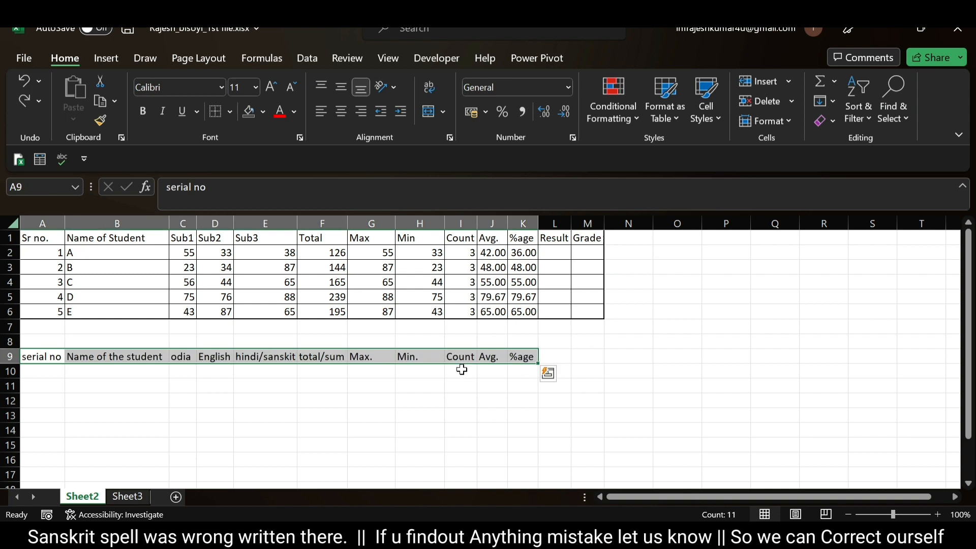
pyautogui.click(586, 370)
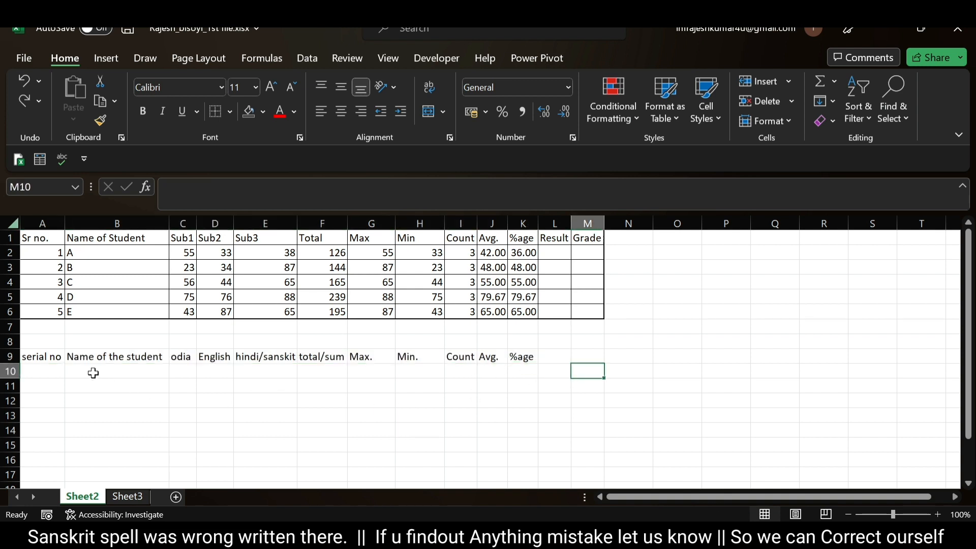
# Apply bold formatting to the headings in A9:K9
pyautogui.moveTo(59, 360); pyautogui.dragTo(526, 357)
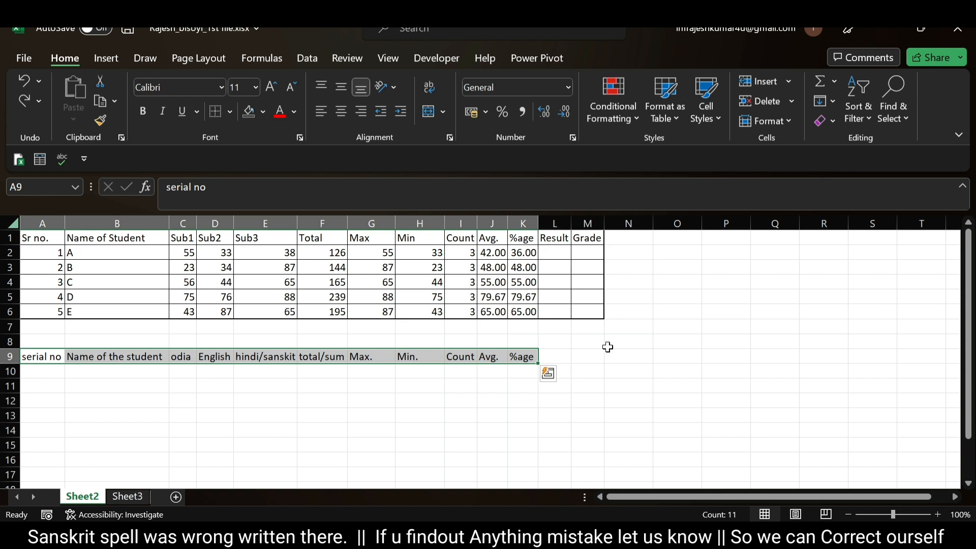
pyautogui.press('alt')
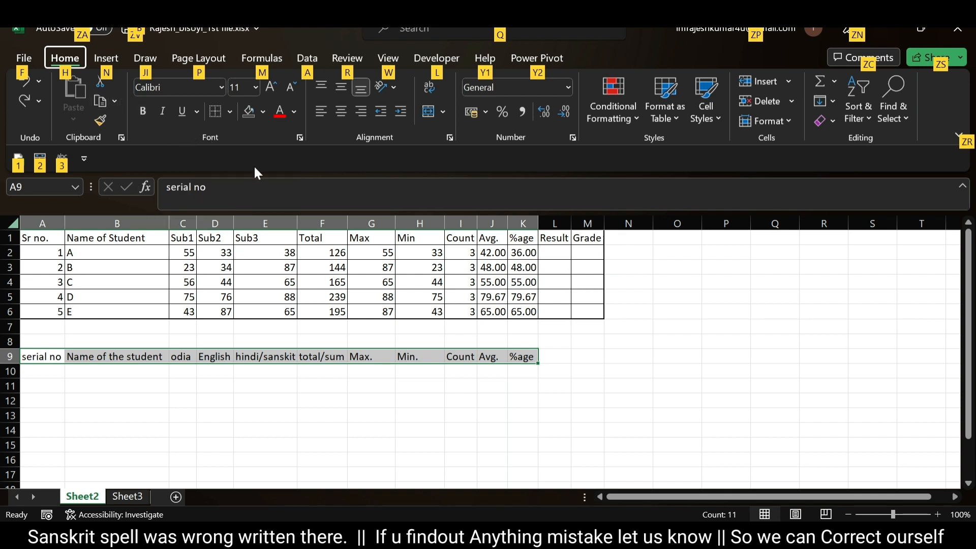
pyautogui.press('Escape')
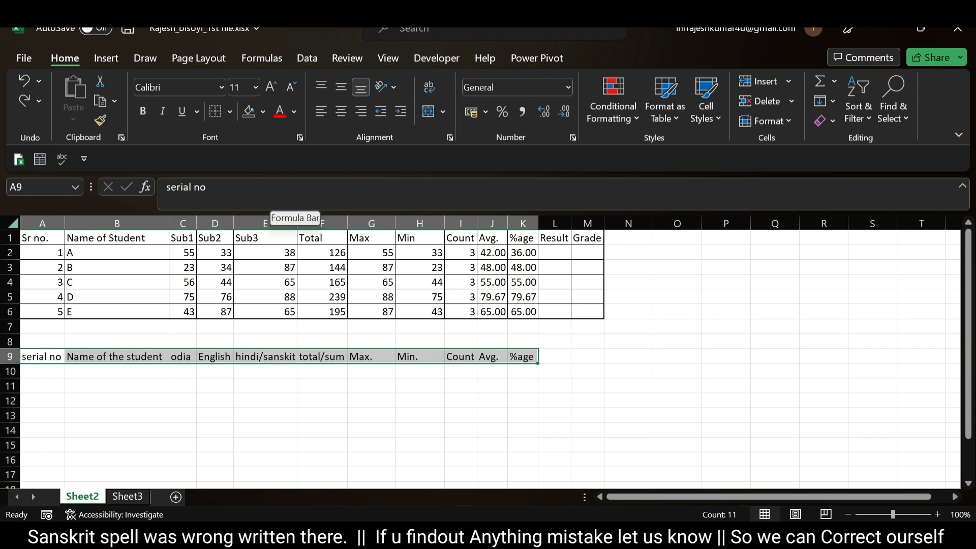
pyautogui.press('alt')
pyautogui.press('h')
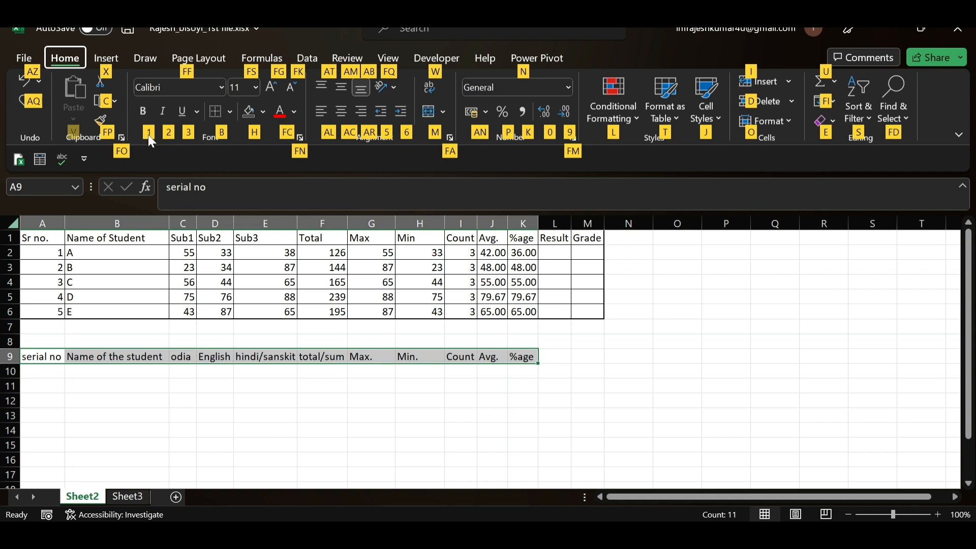
pyautogui.press('1')
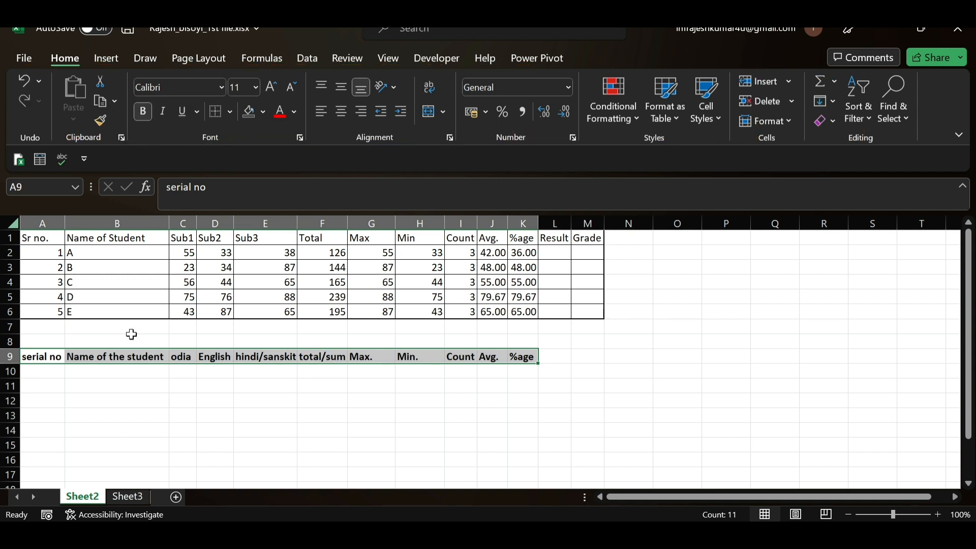
pyautogui.click(51, 357)
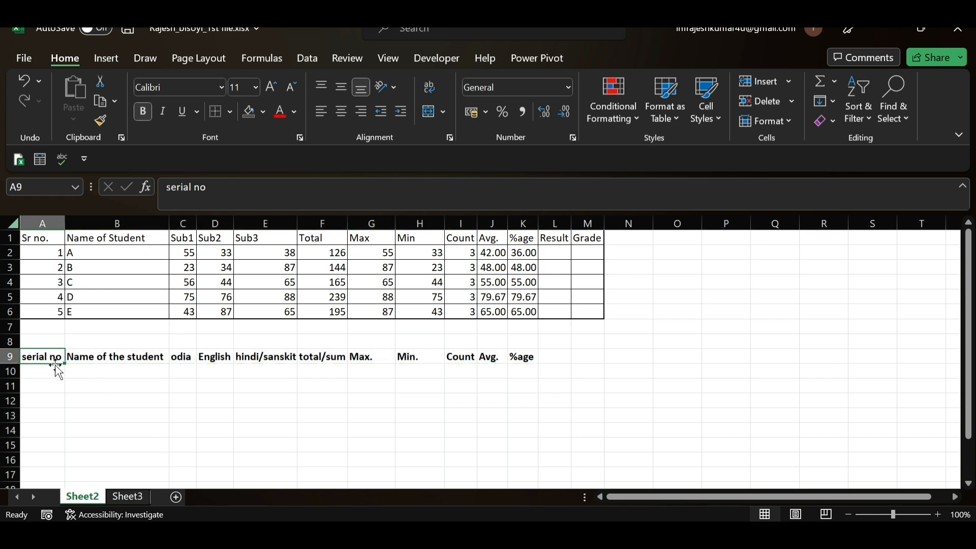
pyautogui.moveTo(62, 368); pyautogui.dragTo(341, 374)
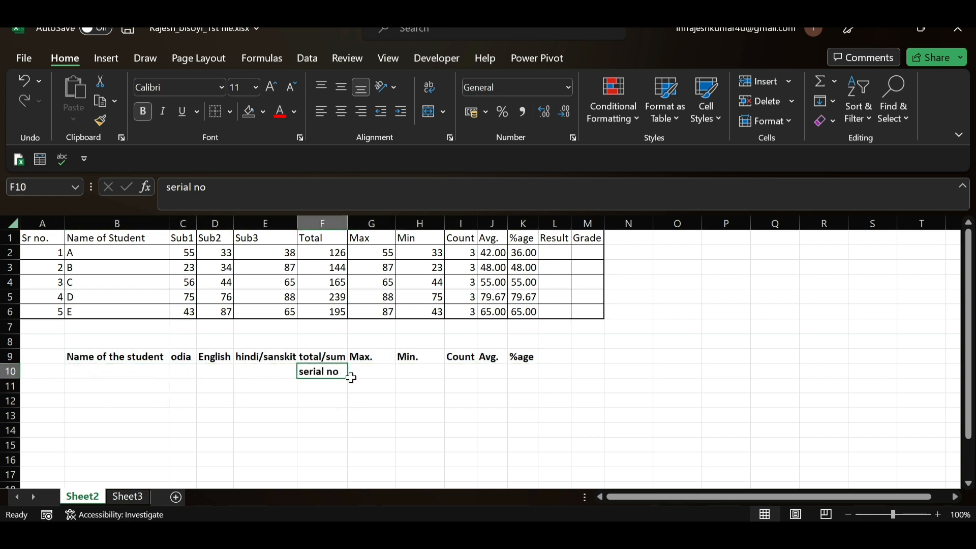
pyautogui.hotkey('ctrl', 'z')
pyautogui.click(97, 401)
# Apply All Borders to the heading cells A9:K9
pyautogui.moveTo(51, 359); pyautogui.dragTo(523, 357)
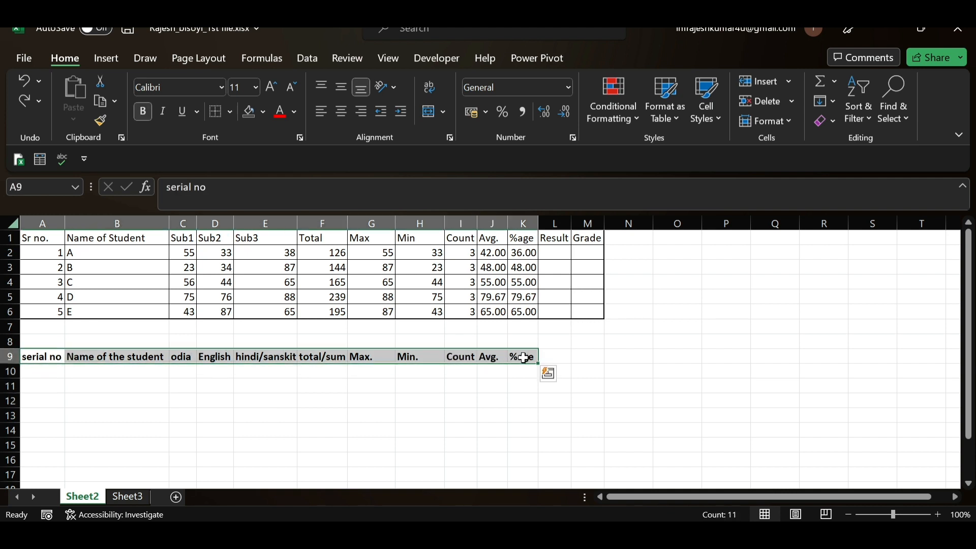
pyautogui.press('alt')
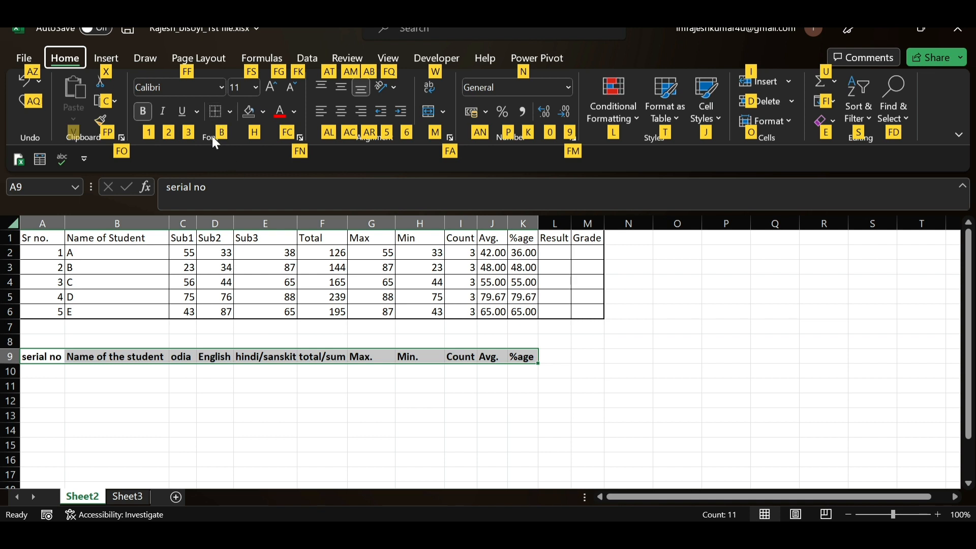
pyautogui.press('b')
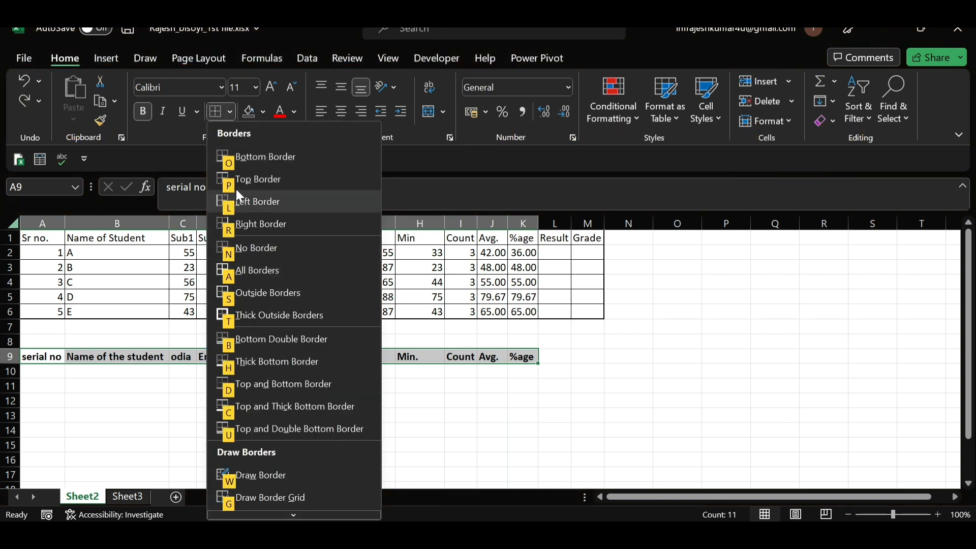
pyautogui.click(245, 280)
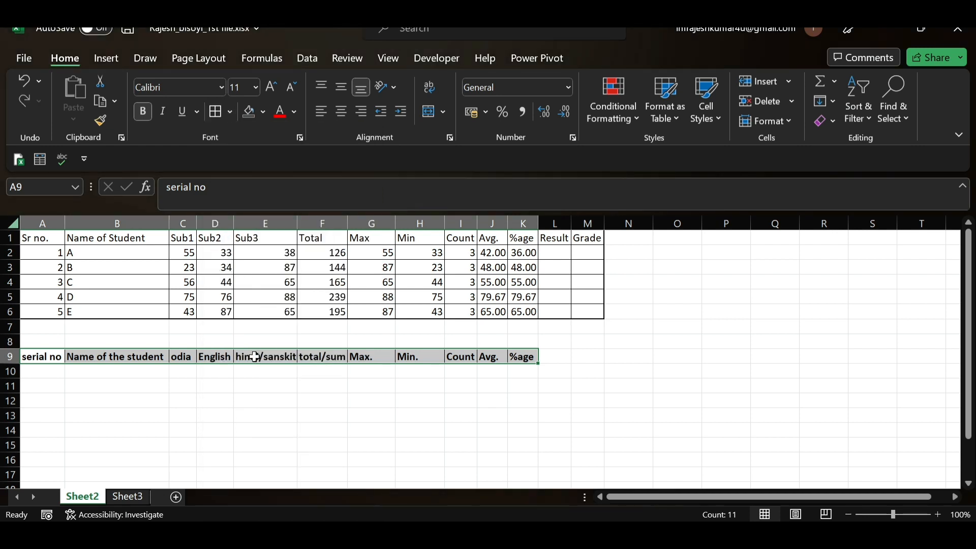
# Add Thick Outside Borders around the heading row A9:K9
pyautogui.click(284, 375)
pyautogui.moveTo(46, 356); pyautogui.dragTo(527, 356)
pyautogui.press('alt')
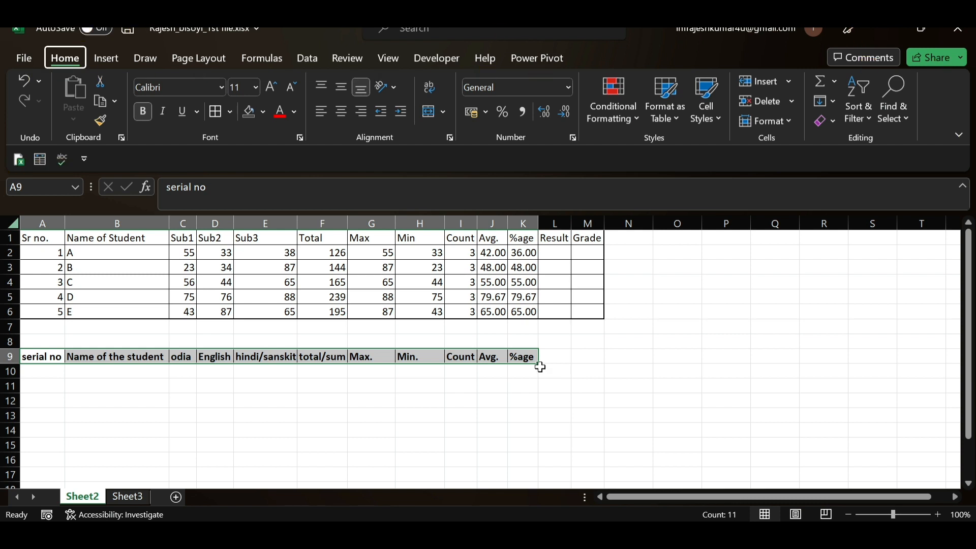
pyautogui.press('h')
pyautogui.press('b')
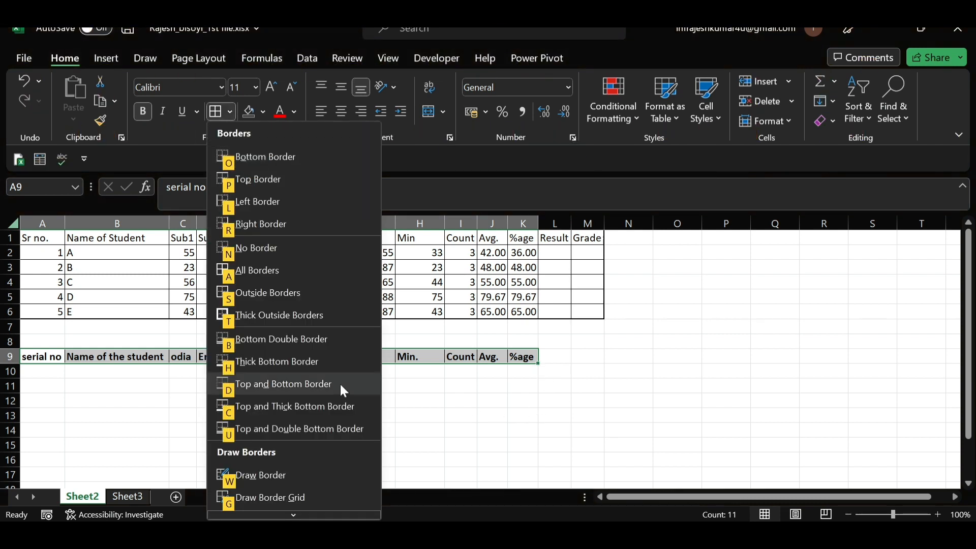
pyautogui.click(253, 317)
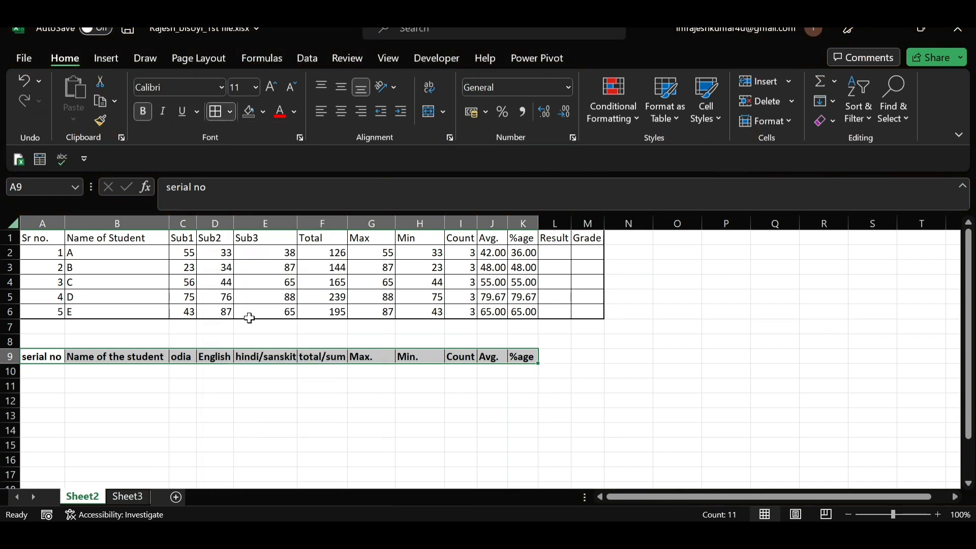
pyautogui.click(430, 416)
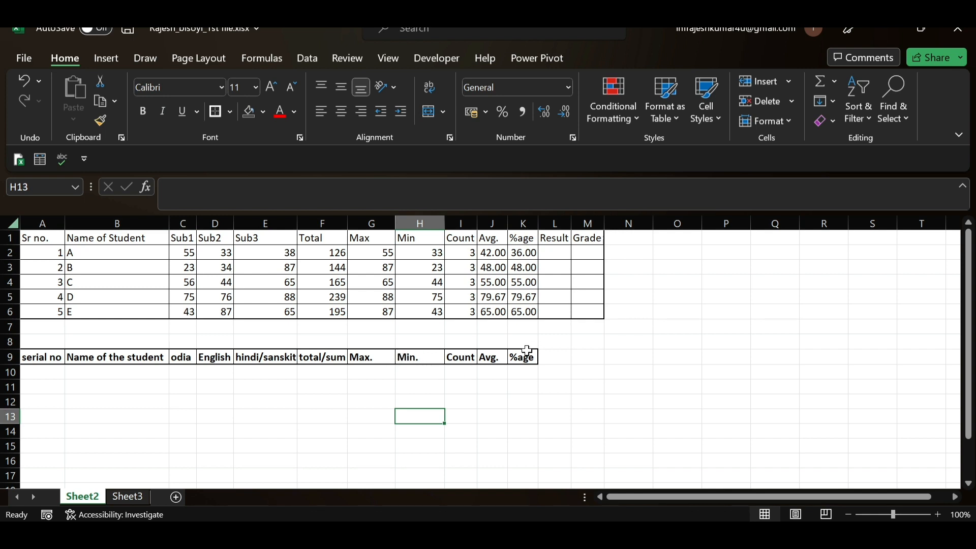
pyautogui.click(541, 402)
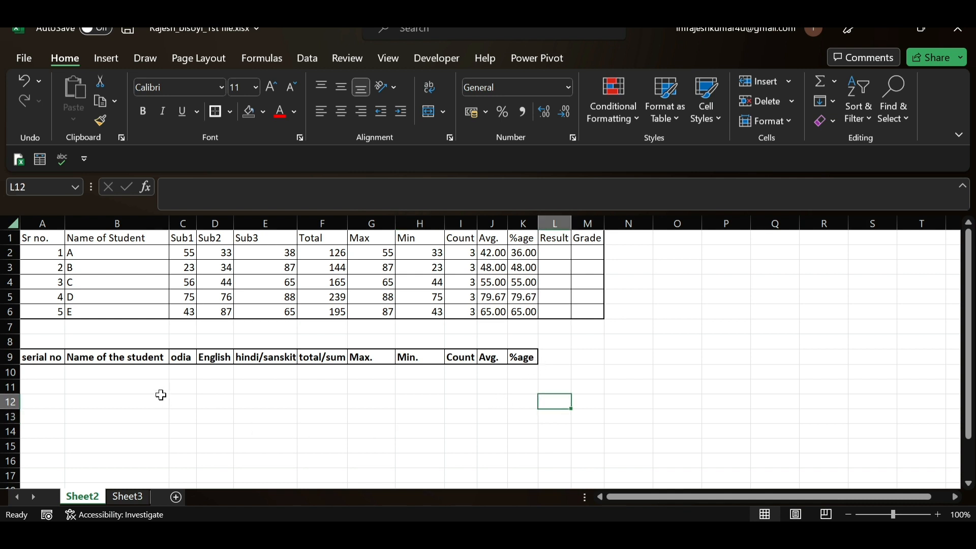
# Enter the first serial number, 1, in cell A10
pyautogui.click(52, 374)
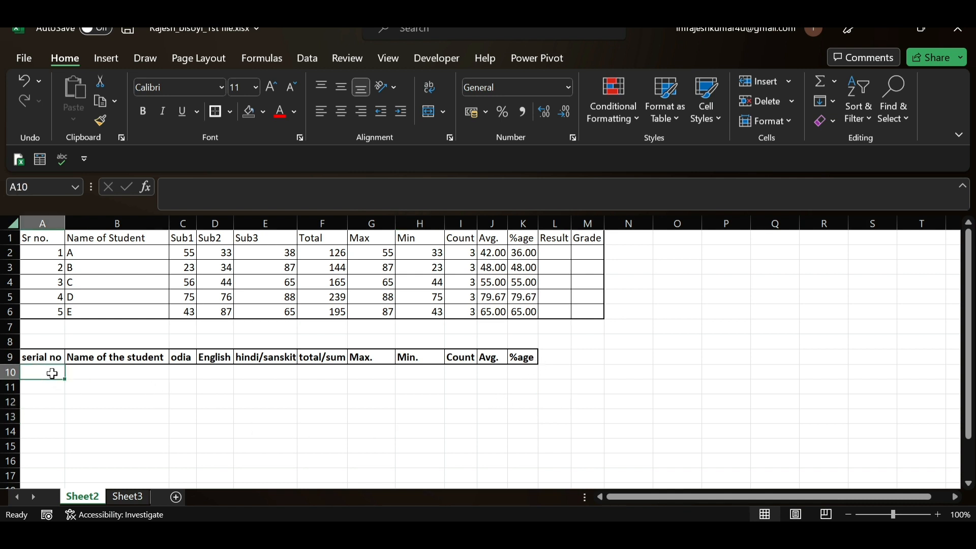
pyautogui.write('1')
pyautogui.press('Return')
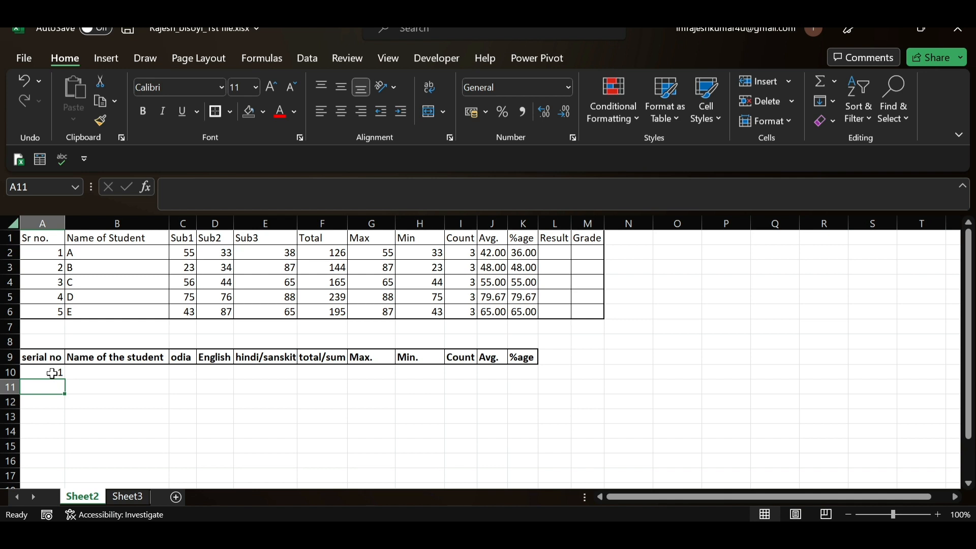
# Enter the sample text "sjsaj" in cell A11 and delete it again
pyautogui.write('sjsaj')
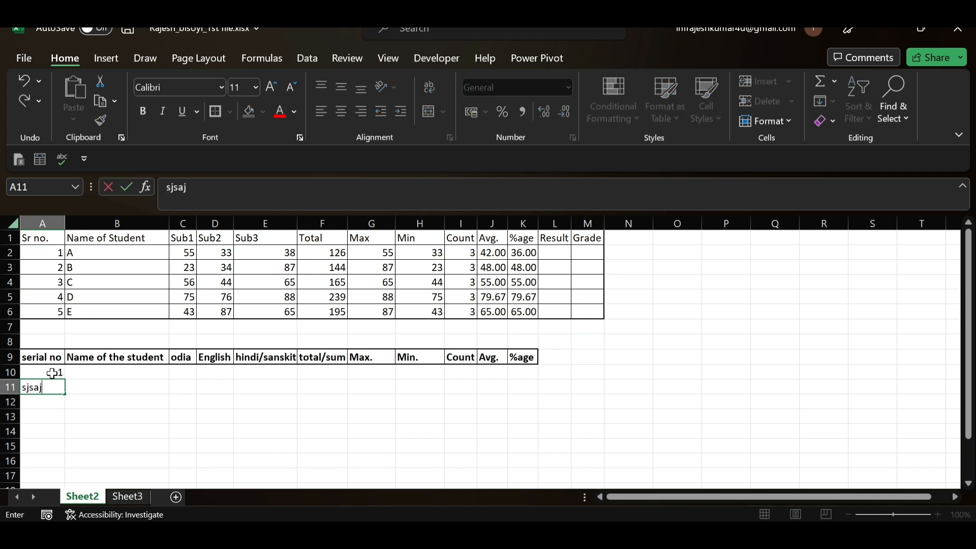
pyautogui.press('Return')
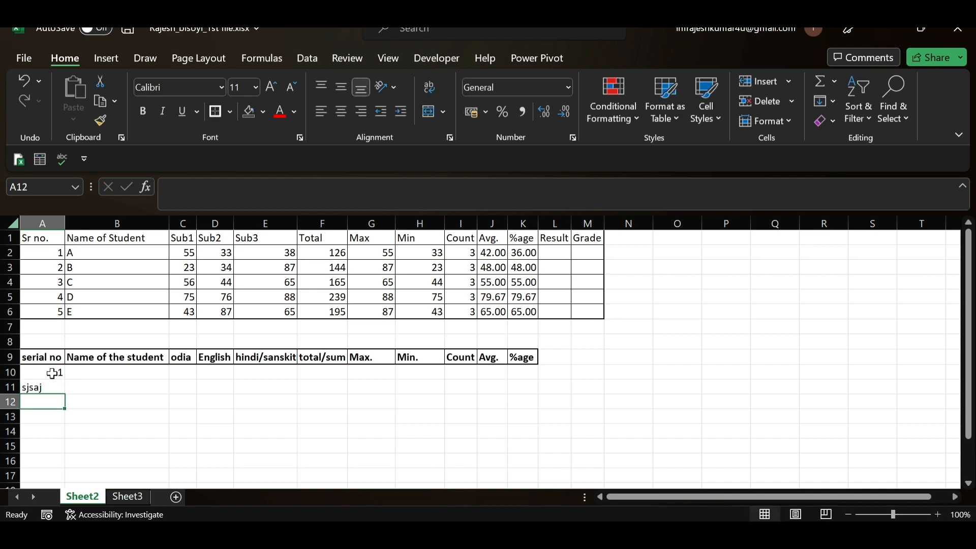
pyautogui.press('Up')
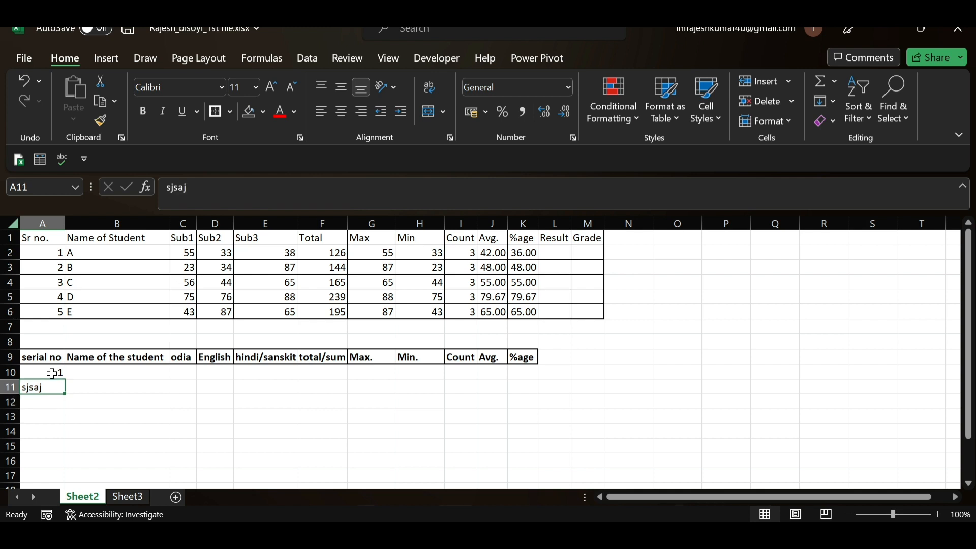
pyautogui.press('Delete')
pyautogui.press('Up')
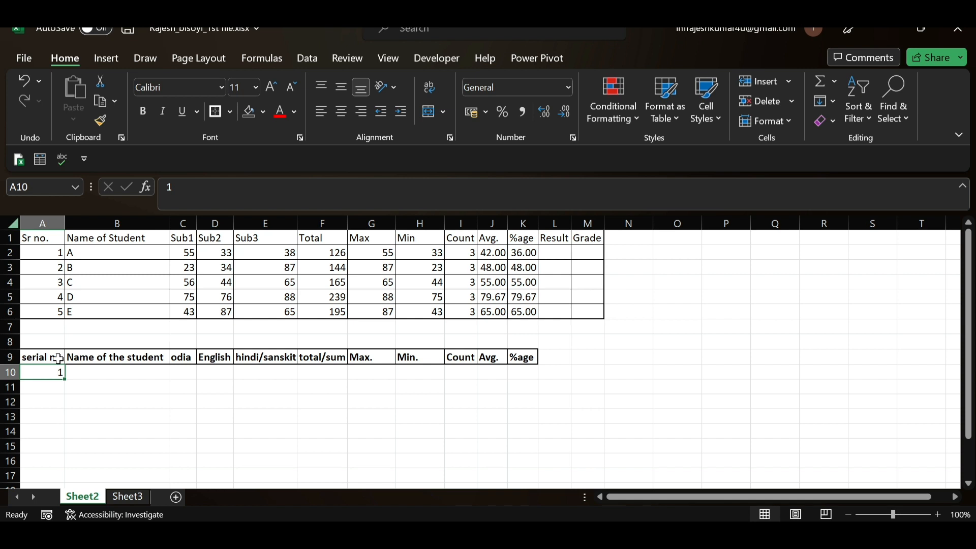
# Enter the serial number 2 in cell A11
pyautogui.click(64, 392)
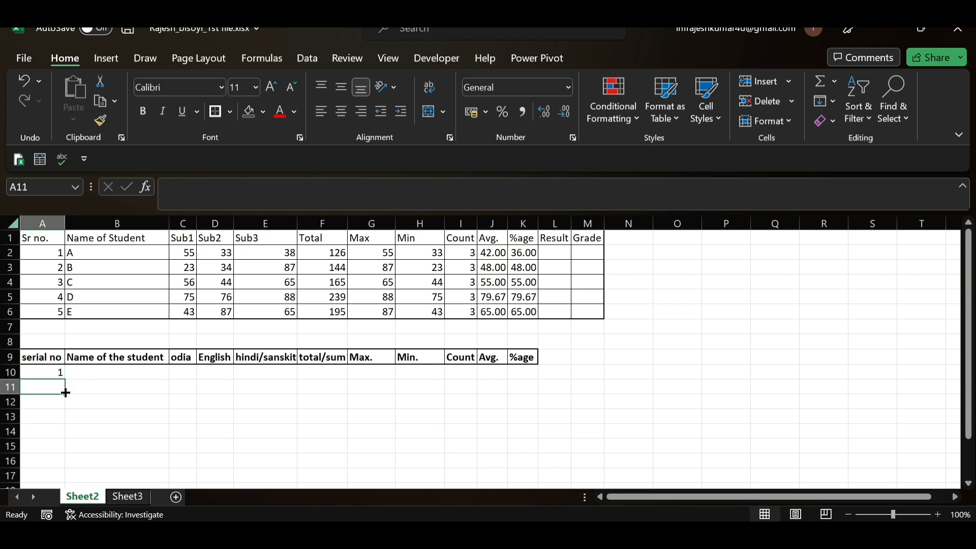
pyautogui.write('2')
pyautogui.click(108, 415)
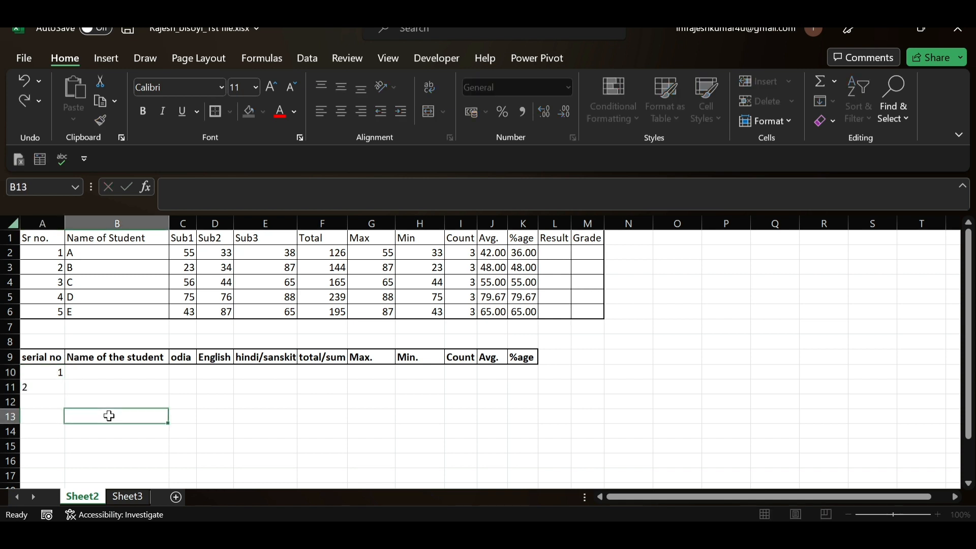
pyautogui.click(67, 390)
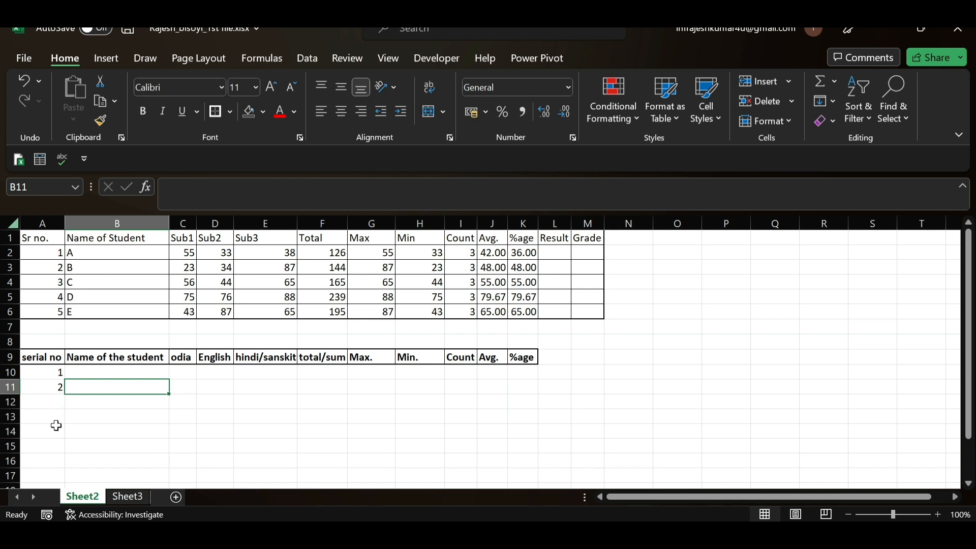
# Extend the series in A10:A11 down to A14 so the serial numbers run from 1 to 5
pyautogui.moveTo(55, 373); pyautogui.dragTo(59, 388)
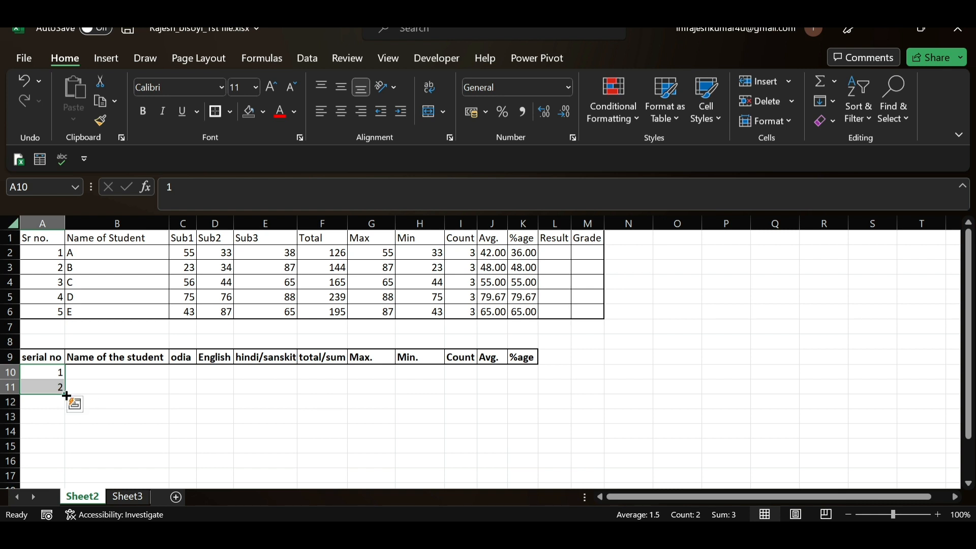
pyautogui.moveTo(66, 396); pyautogui.dragTo(65, 444)
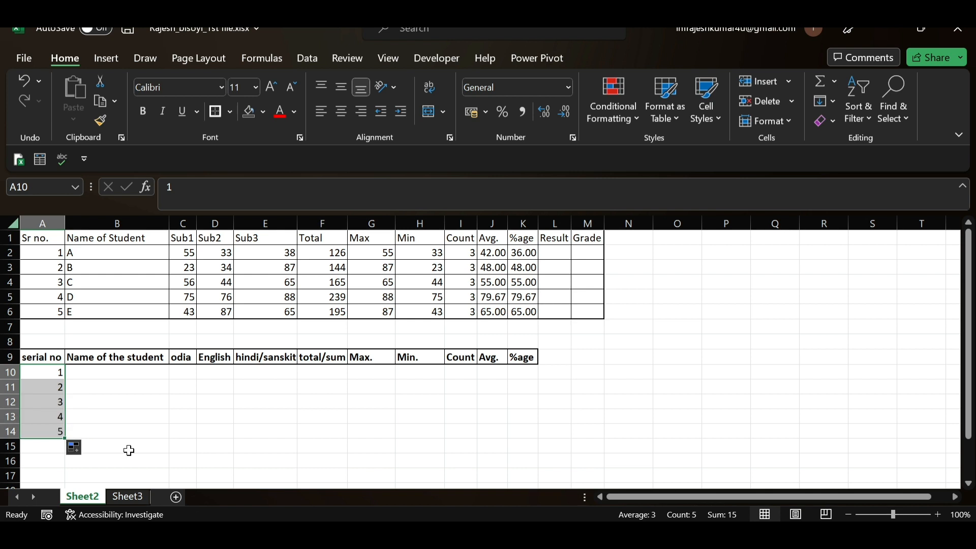
pyautogui.click(122, 449)
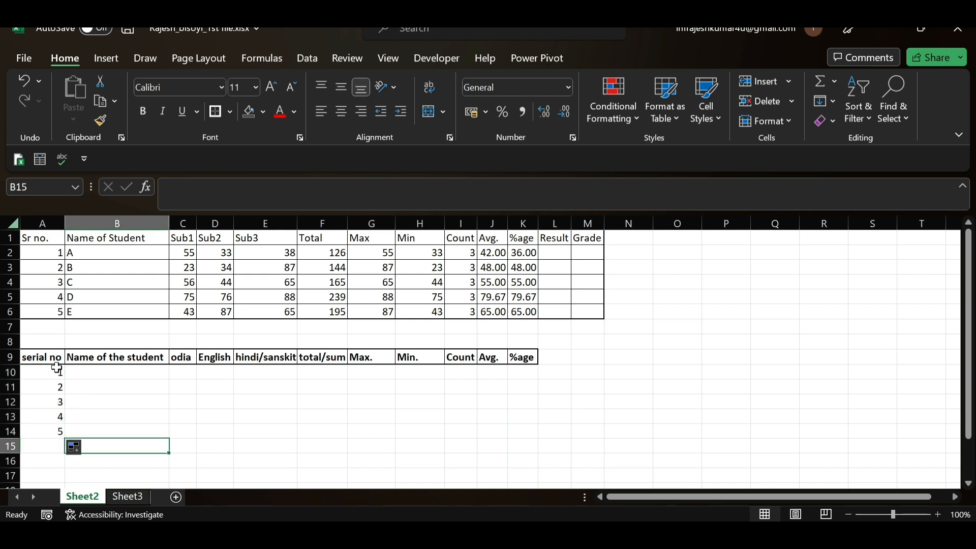
pyautogui.click(138, 422)
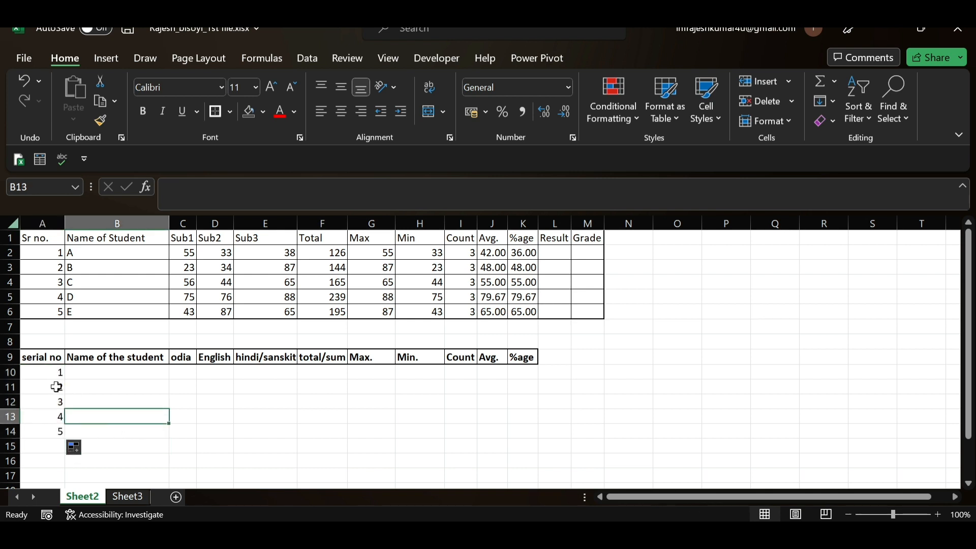
# Clear the serial numbers in A11:A14, keeping only the 1 in A10
pyautogui.moveTo(57, 387); pyautogui.dragTo(60, 430)
pyautogui.press('Delete')
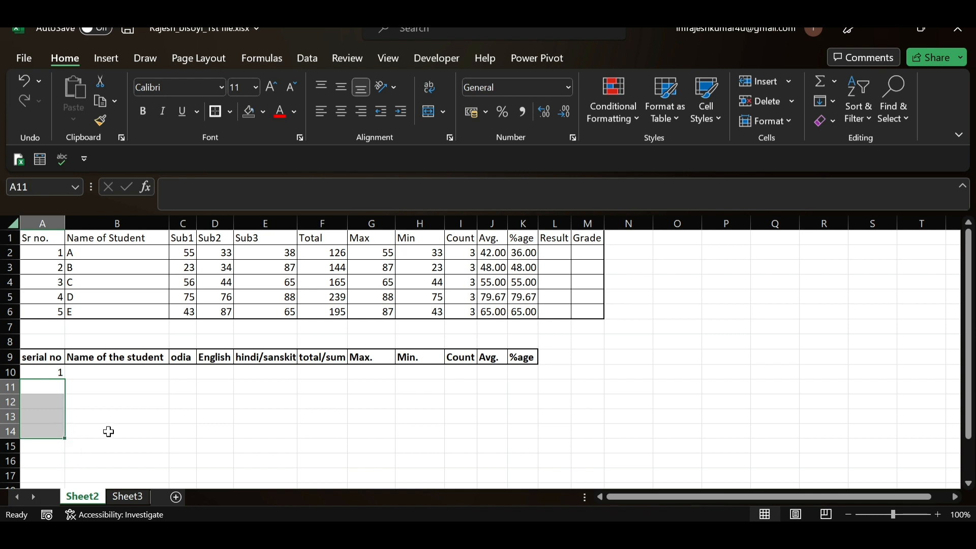
pyautogui.click(107, 431)
pyautogui.click(46, 360)
# Fill an incrementing series from the single cell A10 down to A14, giving serial numbers 1 to 5
pyautogui.click(54, 372)
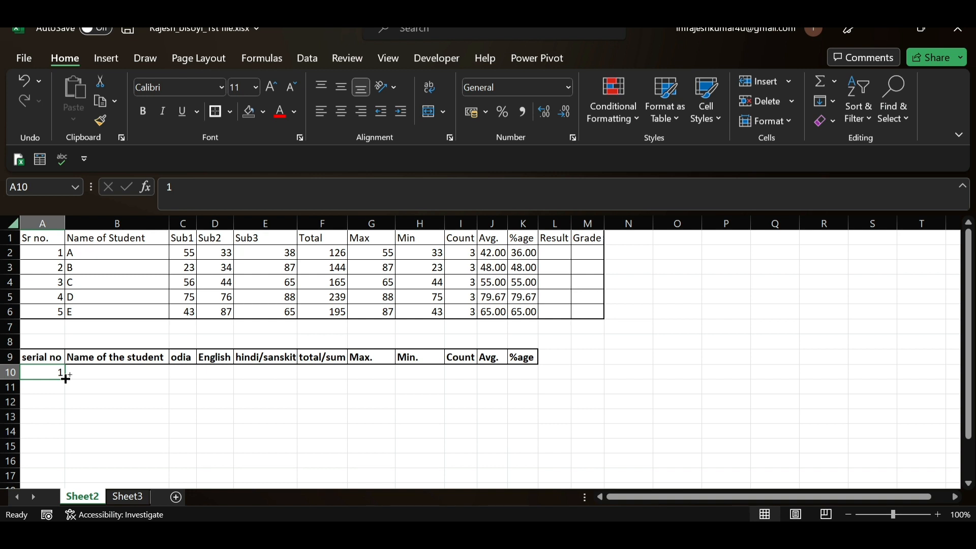
pyautogui.moveTo(65, 379); pyautogui.dragTo(66, 440)
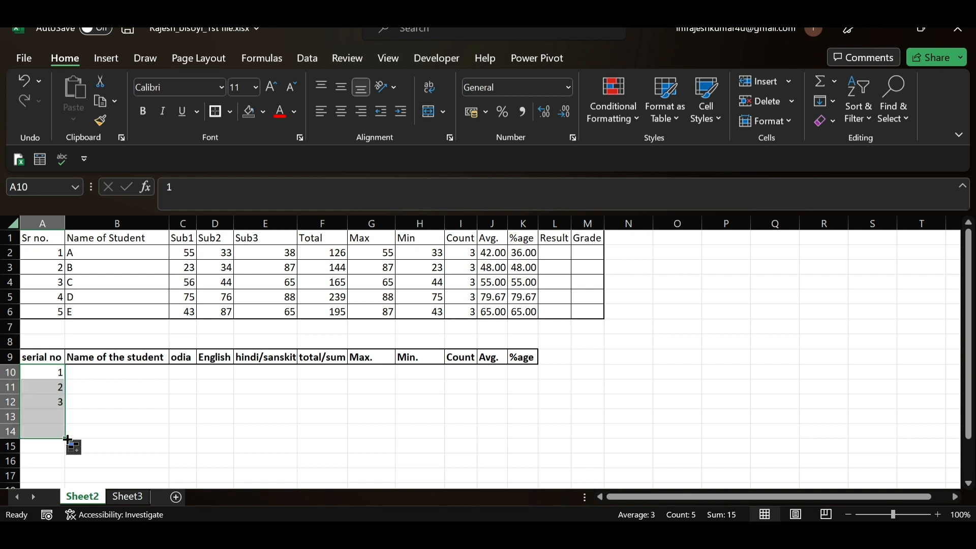
pyautogui.click(126, 430)
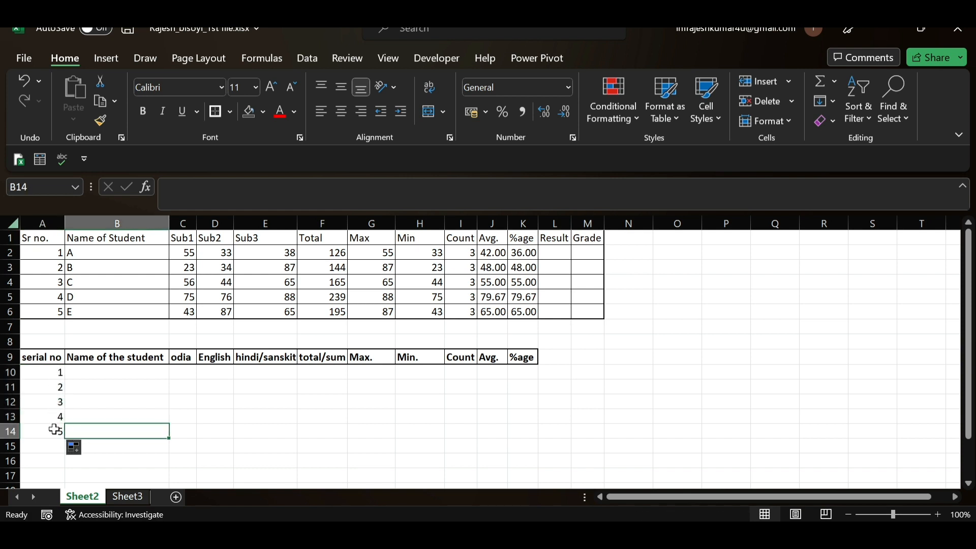
pyautogui.click(92, 389)
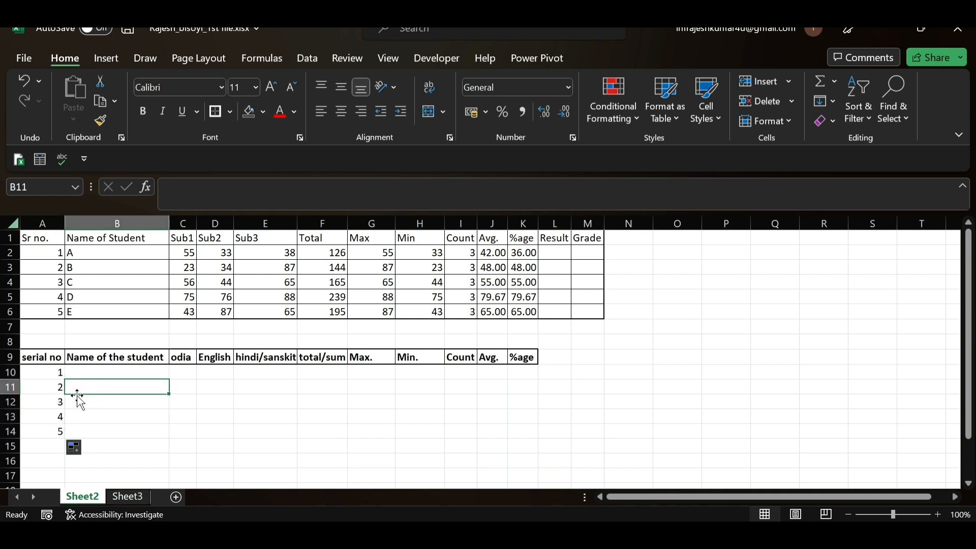
pyautogui.click(60, 389)
pyautogui.click(76, 389)
pyautogui.click(60, 389)
pyautogui.click(71, 391)
# Enter 1 in cell C12 and 5 in C13, and extend the series down to C16
pyautogui.click(182, 398)
pyautogui.write('1')
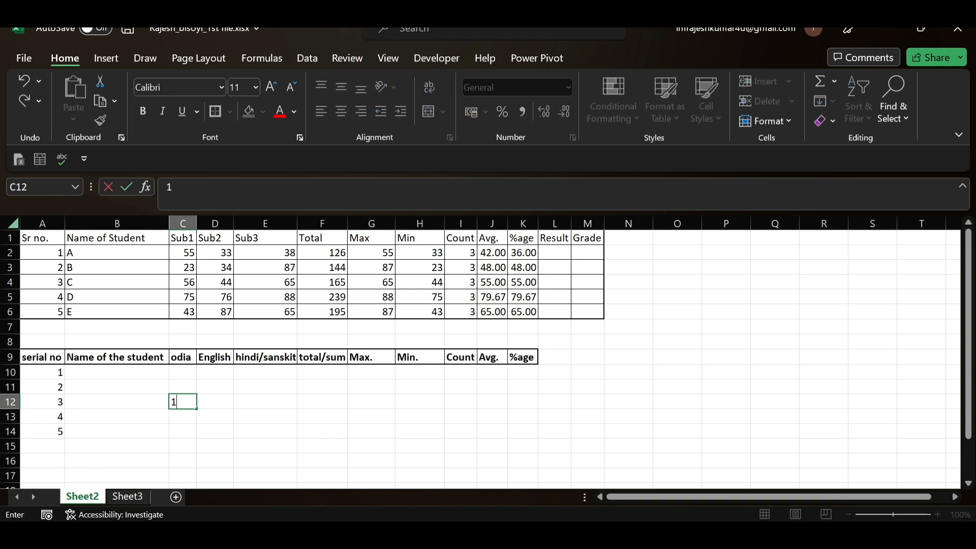
pyautogui.click(202, 429)
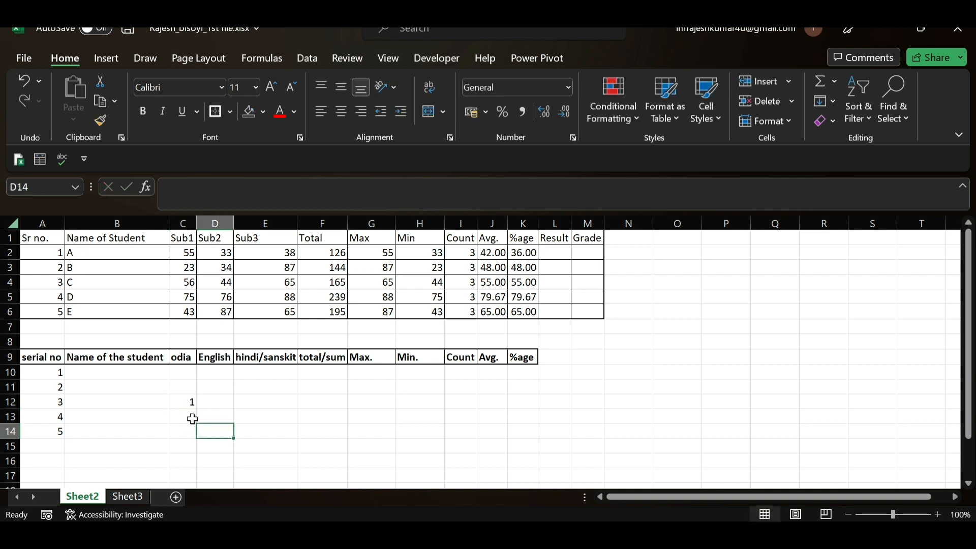
pyautogui.click(192, 416)
pyautogui.write('5')
pyautogui.click(224, 432)
pyautogui.moveTo(188, 401); pyautogui.dragTo(193, 418)
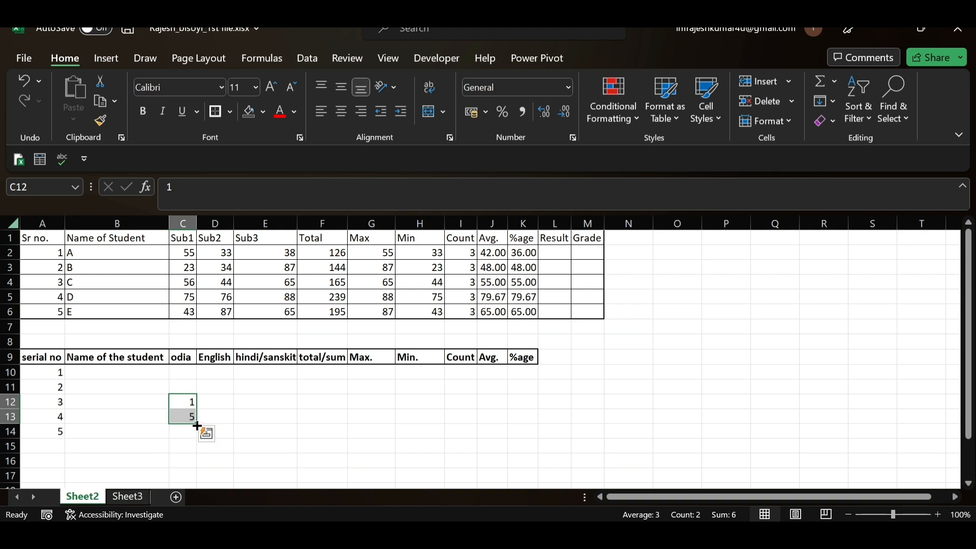
pyautogui.moveTo(197, 426); pyautogui.dragTo(198, 463)
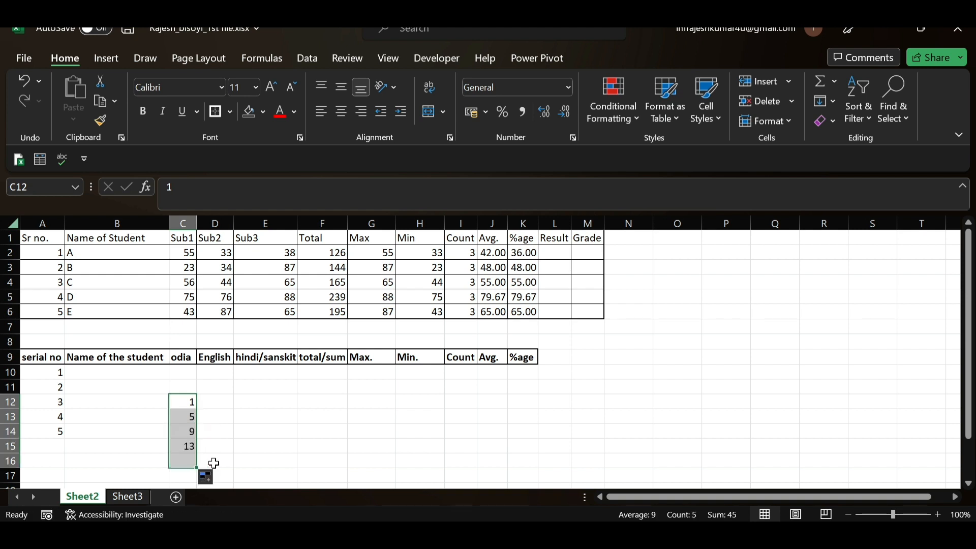
pyautogui.click(291, 447)
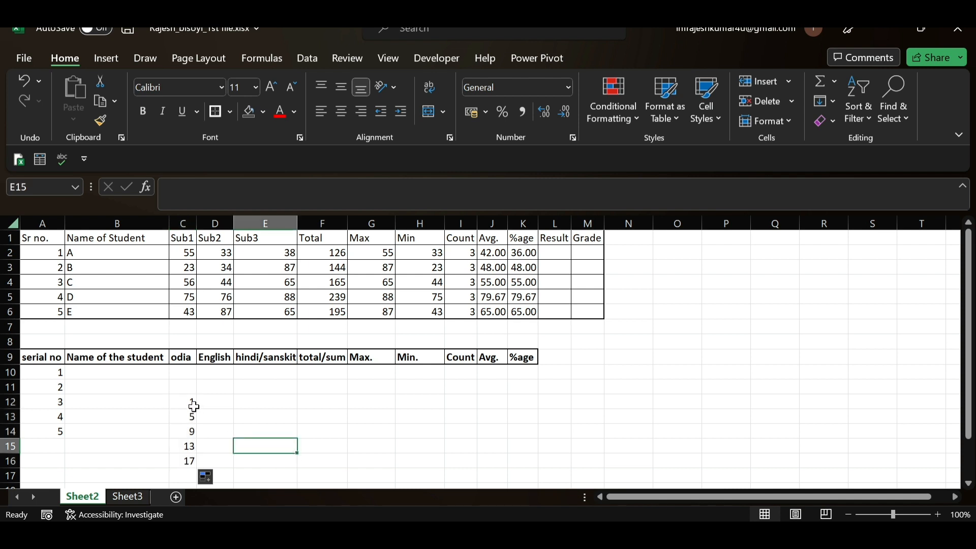
# Clear the trial series in C12:C16
pyautogui.click(193, 414)
pyautogui.click(199, 416)
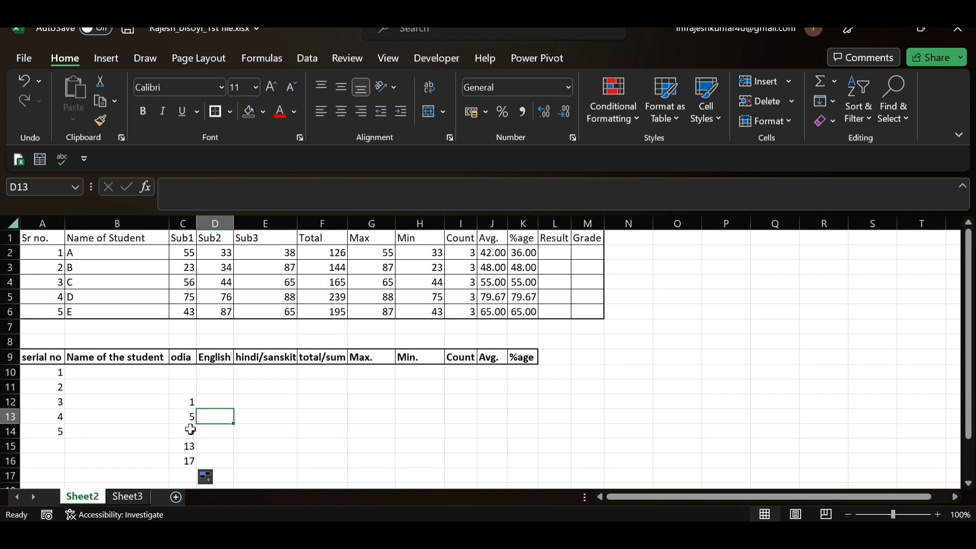
pyautogui.moveTo(192, 403); pyautogui.dragTo(207, 458)
pyautogui.press('Delete')
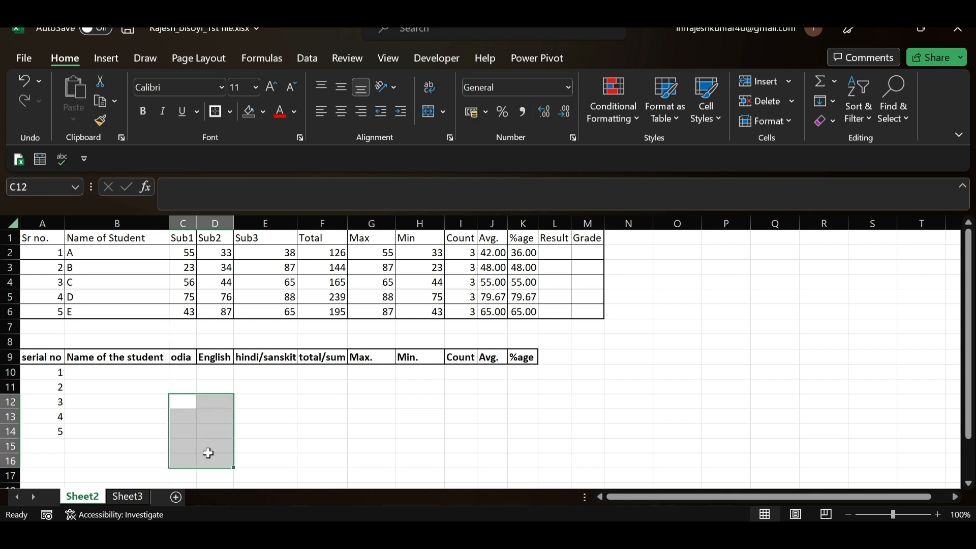
# Enter 2 in cell D12 and 4 in D13, and extend the even-number series down to D15
pyautogui.click(222, 404)
pyautogui.write('2')
pyautogui.press('Return')
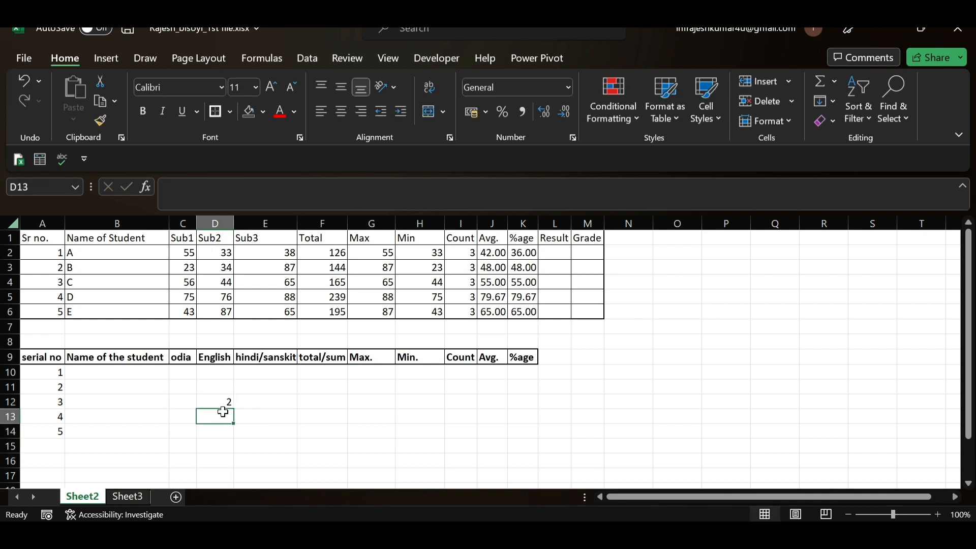
pyautogui.write('4')
pyautogui.click(255, 427)
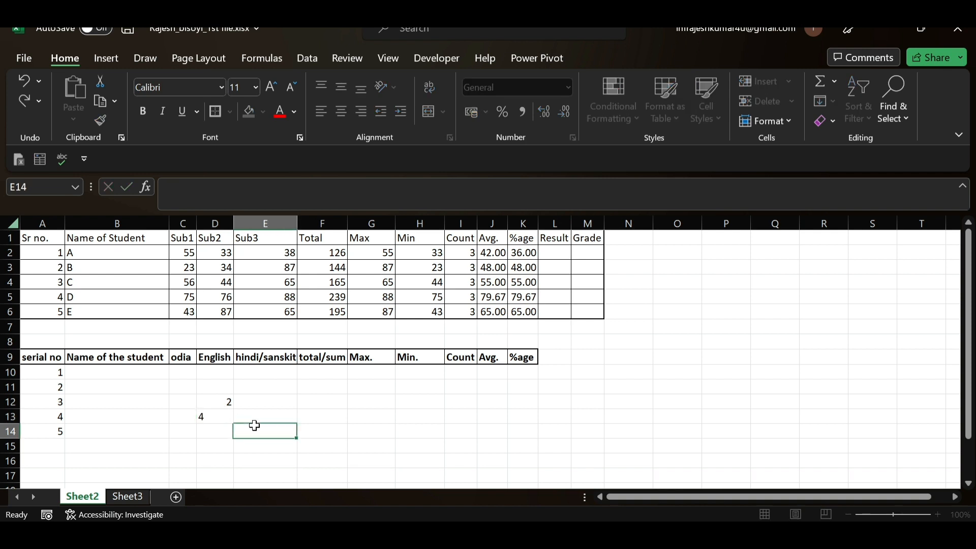
pyautogui.click(229, 413)
pyautogui.click(227, 404)
pyautogui.moveTo(226, 402); pyautogui.dragTo(257, 447)
pyautogui.click(258, 446)
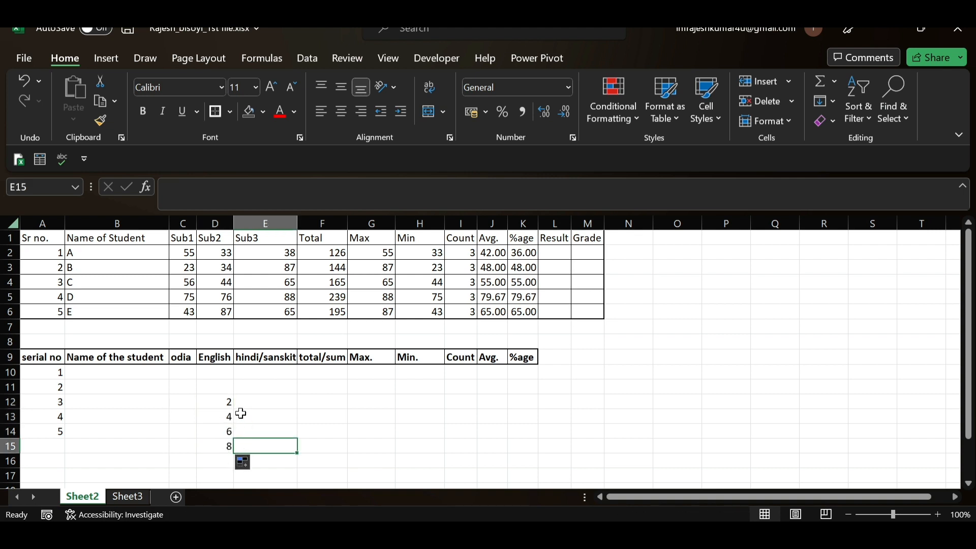
# Enter 1 in cell C12 and 3 in C13, and extend the odd-number series down to C15
pyautogui.click(184, 403)
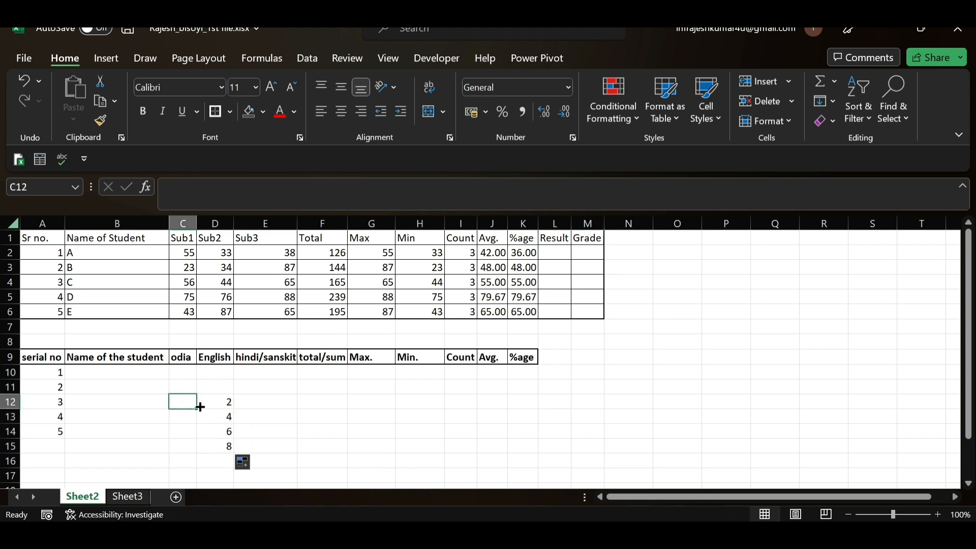
pyautogui.write('1')
pyautogui.click(188, 420)
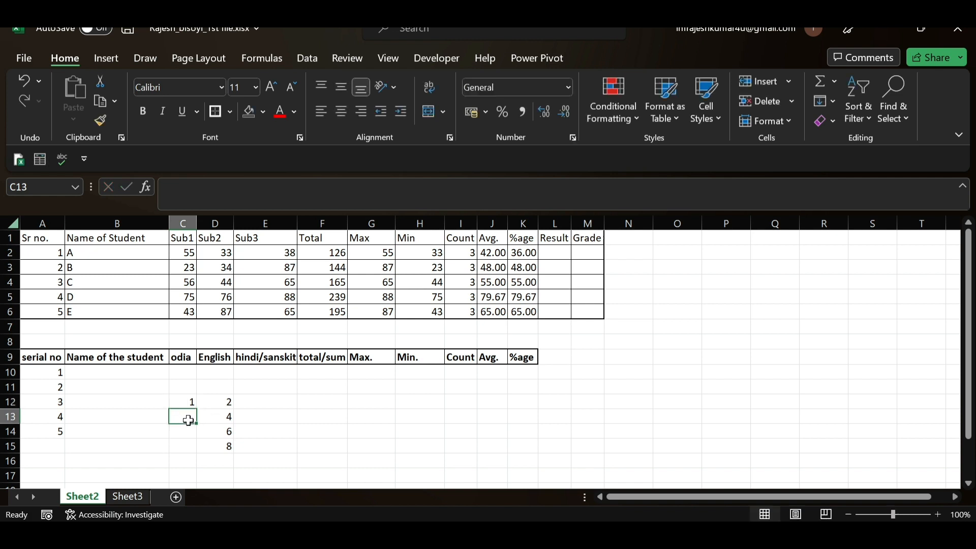
pyautogui.write('3')
pyautogui.click(257, 414)
pyautogui.moveTo(192, 401); pyautogui.dragTo(196, 453)
pyautogui.click(255, 447)
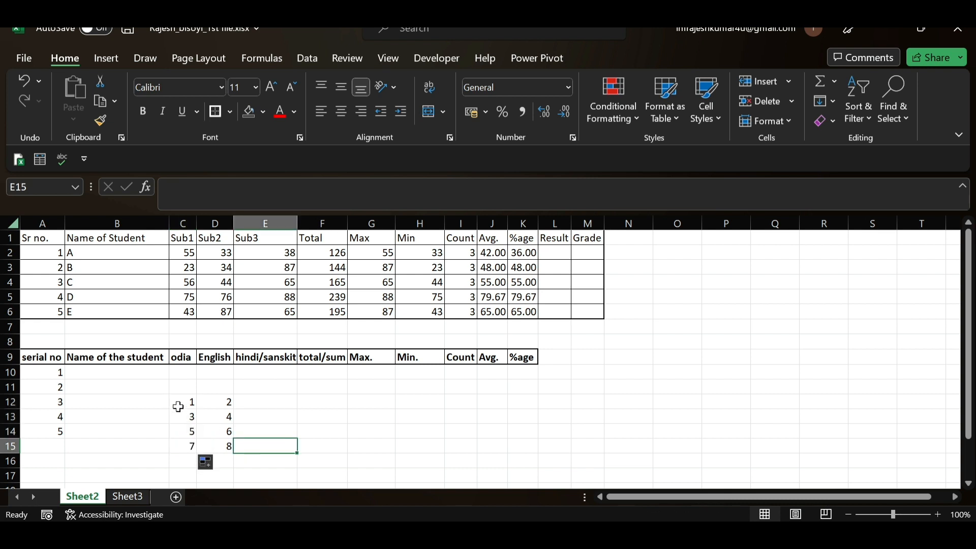
# Clear the odd and even number series in C12:D15
pyautogui.moveTo(177, 405); pyautogui.dragTo(221, 442)
pyautogui.press('Delete')
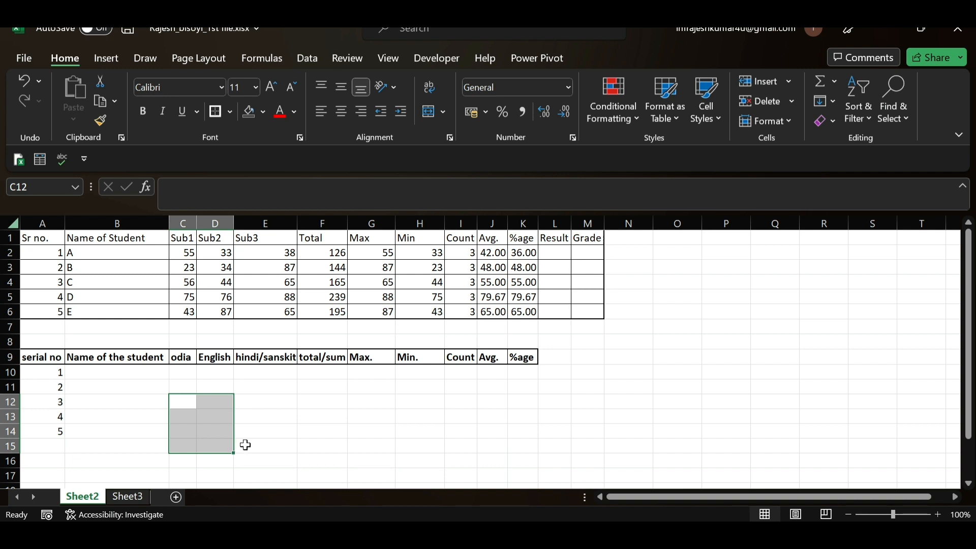
pyautogui.click(245, 446)
# Enter the student names D, F, G, A and R in cells B10:B14
pyautogui.click(94, 372)
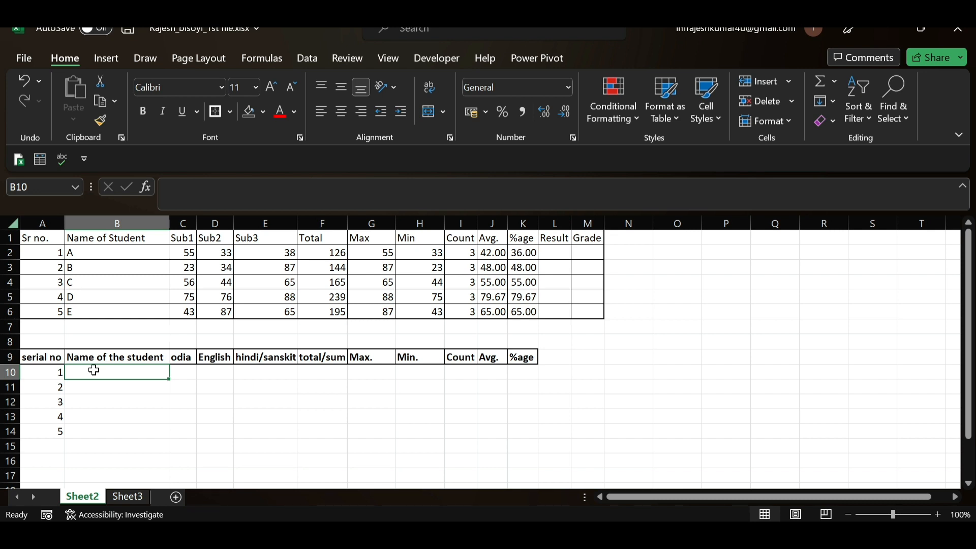
pyautogui.write('d')
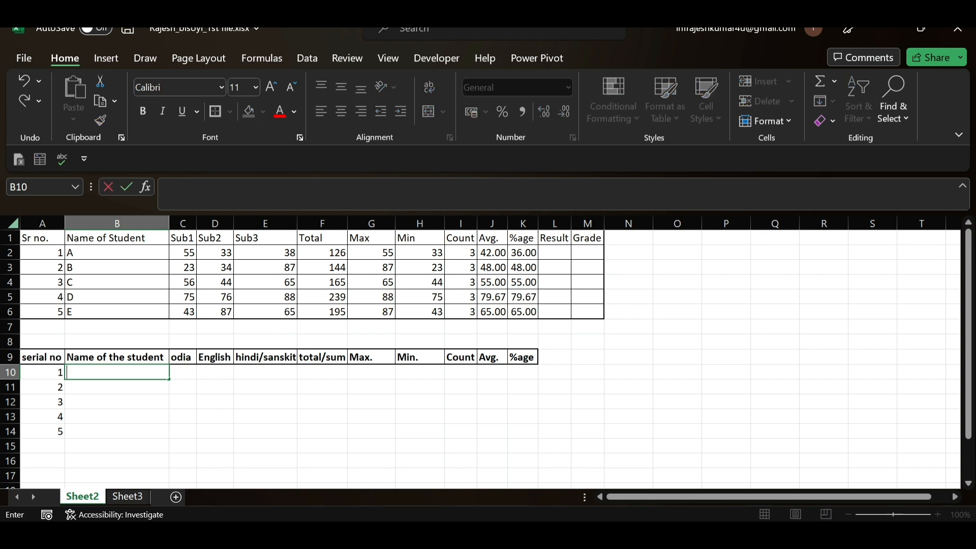
pyautogui.press('capslock')
pyautogui.press('Return')
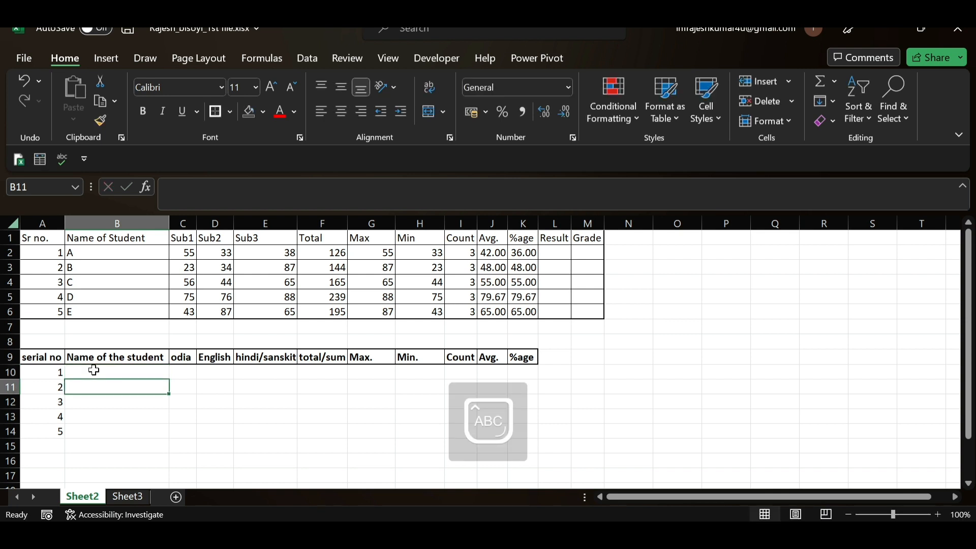
pyautogui.click(94, 371)
pyautogui.write('D')
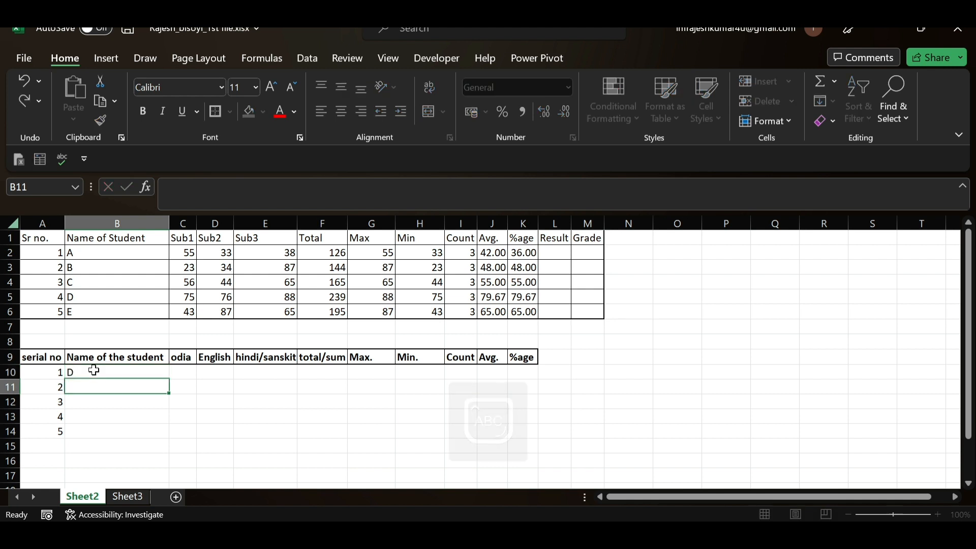
pyautogui.press('Return')
pyautogui.write('F')
pyautogui.press('Return')
pyautogui.write('G')
pyautogui.press('Return')
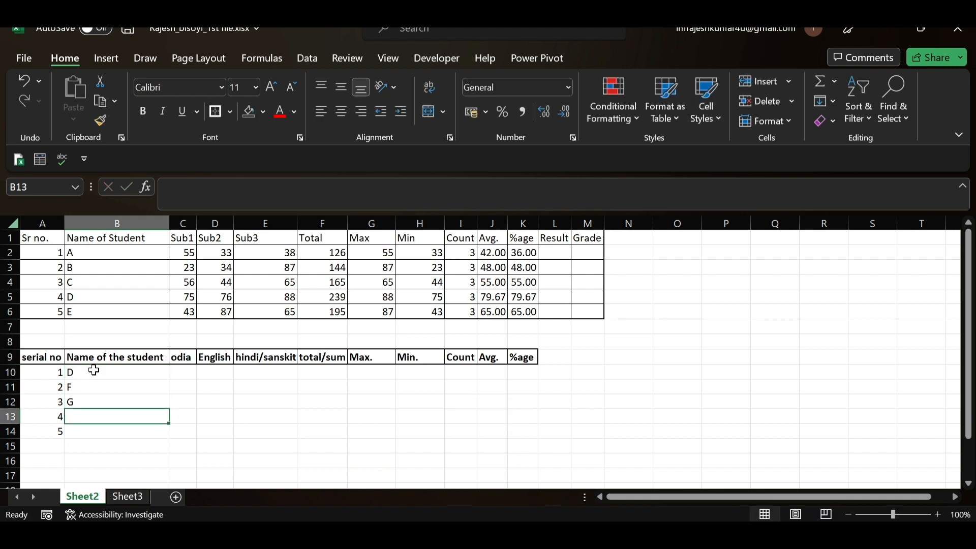
pyautogui.write('A')
pyautogui.press('Return')
pyautogui.write('R')
pyautogui.press('Return')
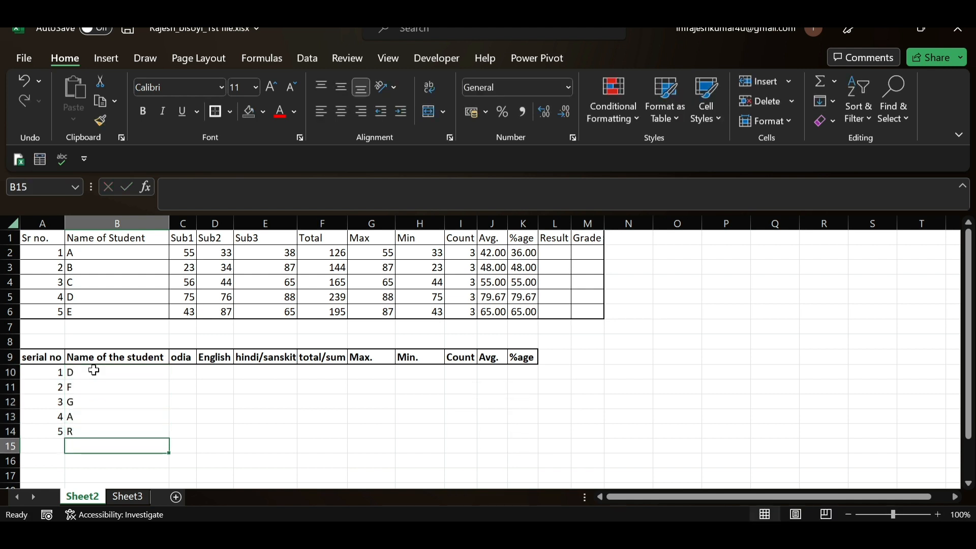
# Centre the student names in B10:B14 horizontally
pyautogui.moveTo(116, 376); pyautogui.dragTo(93, 424)
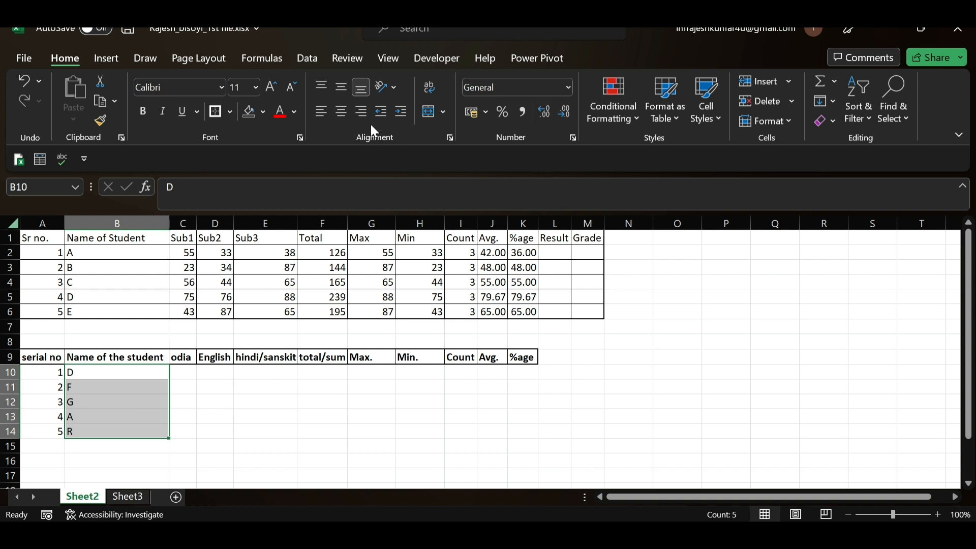
pyautogui.click(342, 116)
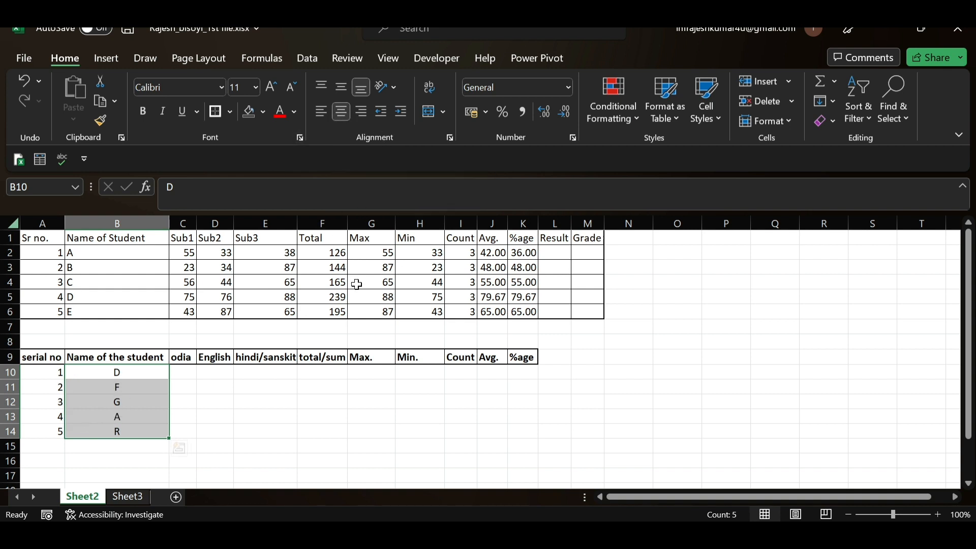
pyautogui.hotkey('ctrl', 'z')
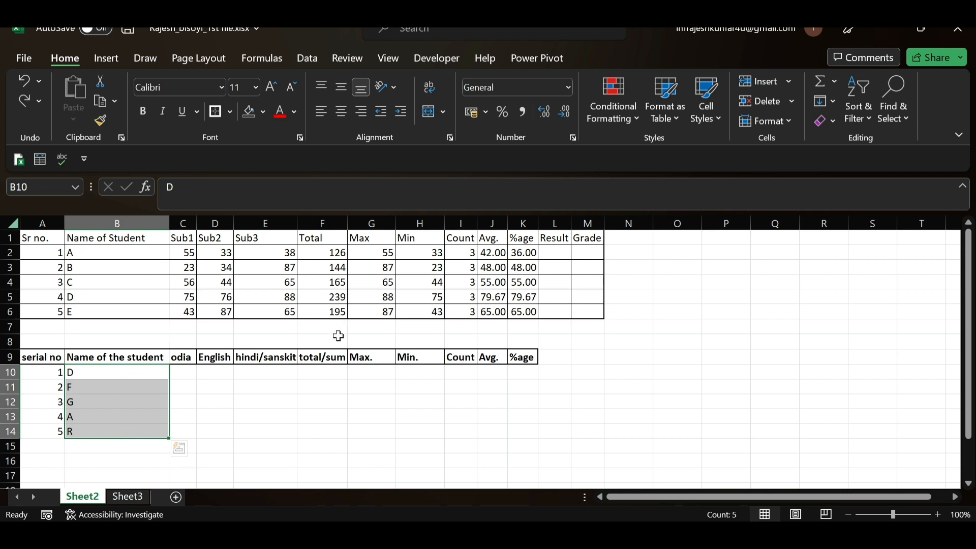
pyautogui.press('alt')
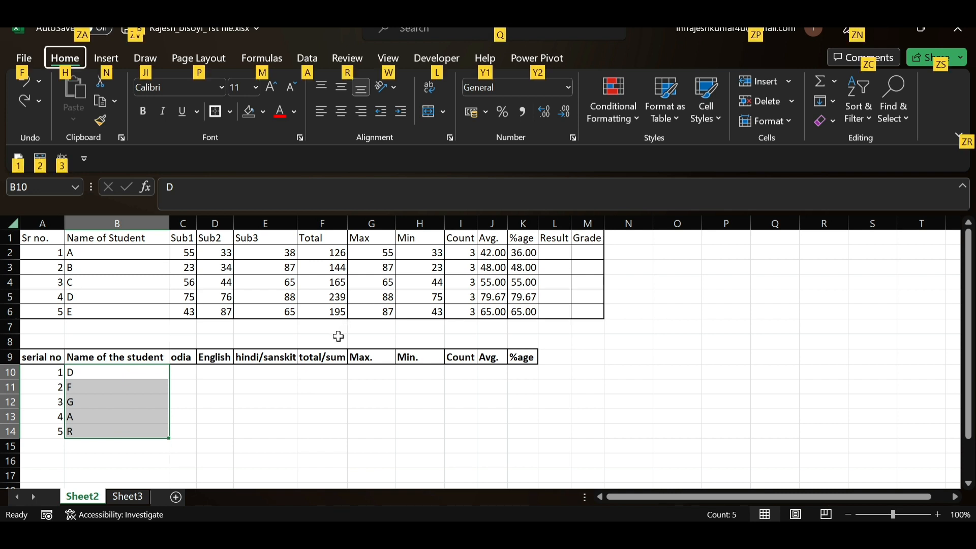
pyautogui.press('h')
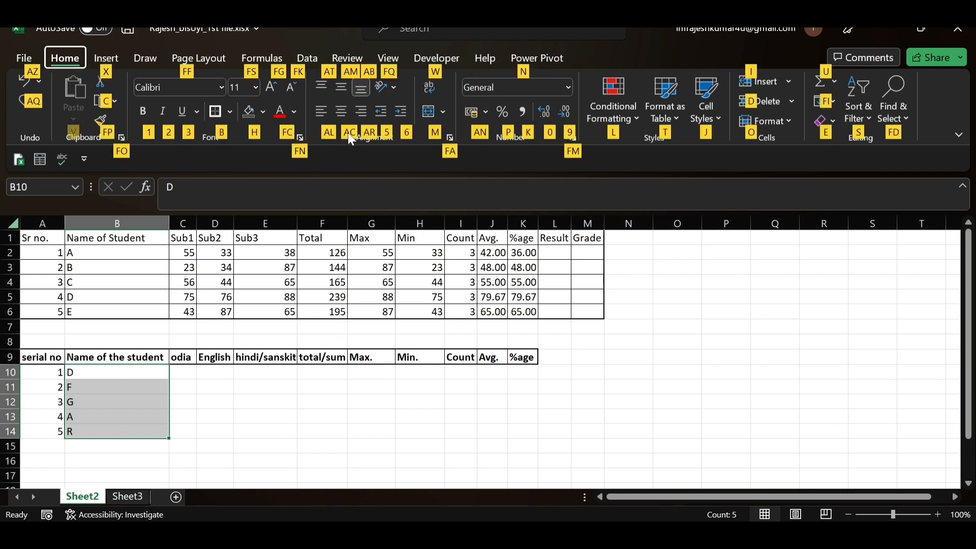
pyautogui.press('a')
pyautogui.press('c')
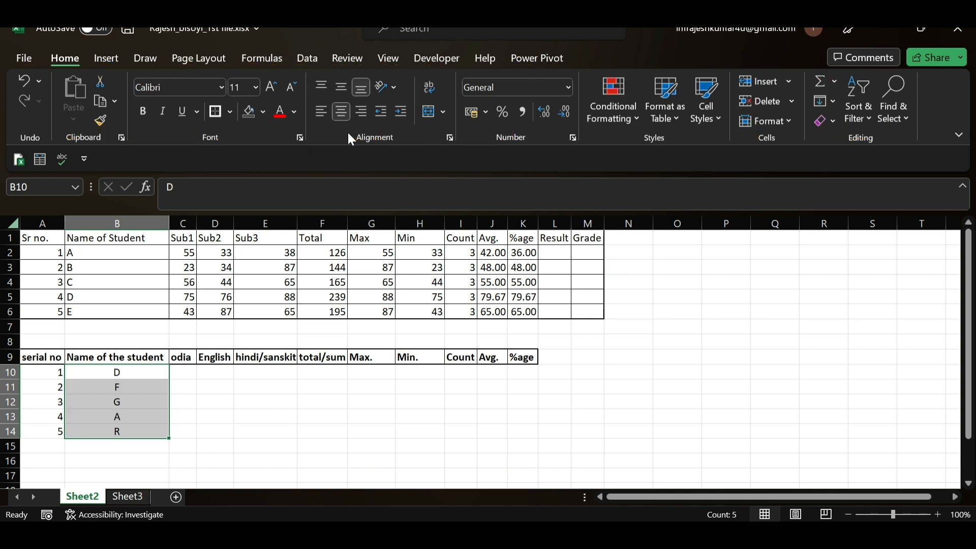
pyautogui.click(200, 414)
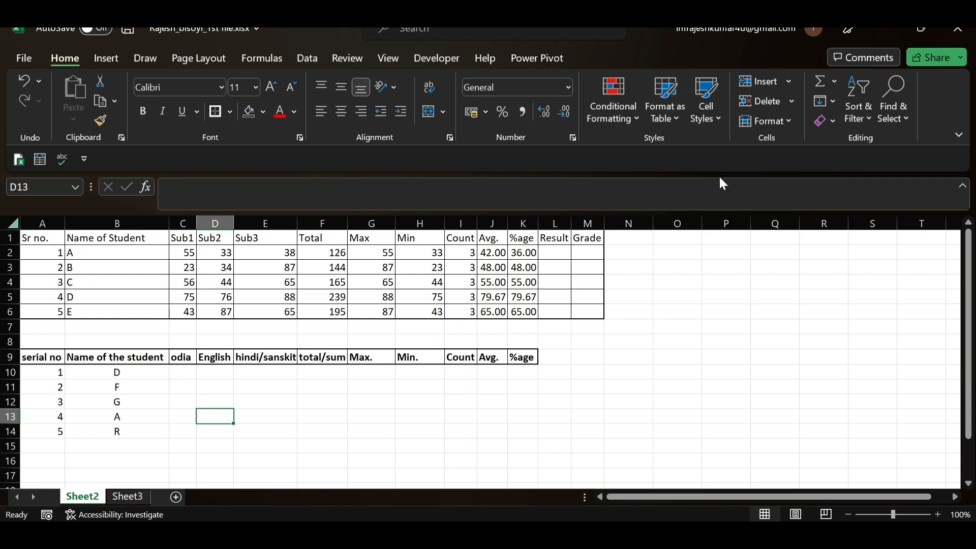
# Select the marks range C10:E14 and enter the odia marks 43, 44, 55, 66 and 76 in C10:C14
pyautogui.click(188, 374)
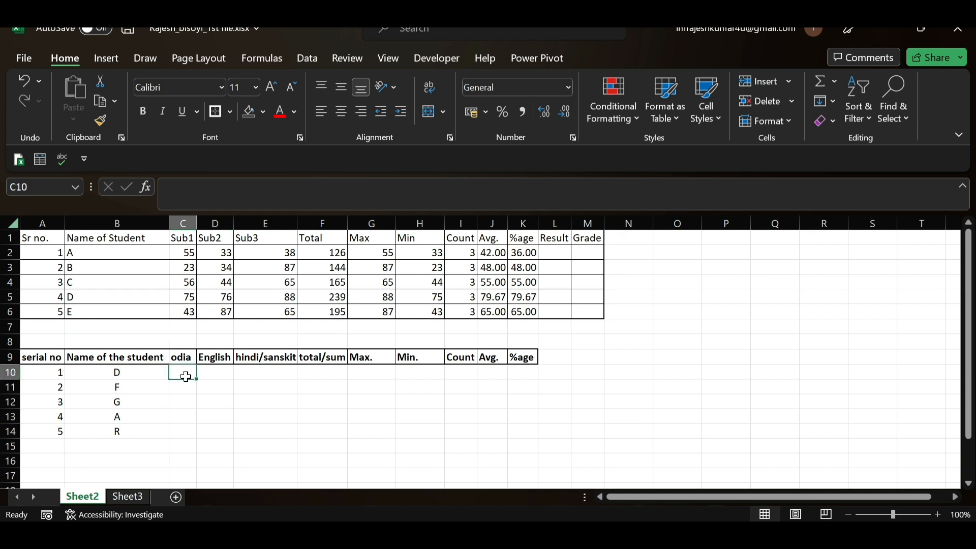
pyautogui.moveTo(188, 374); pyautogui.dragTo(285, 438)
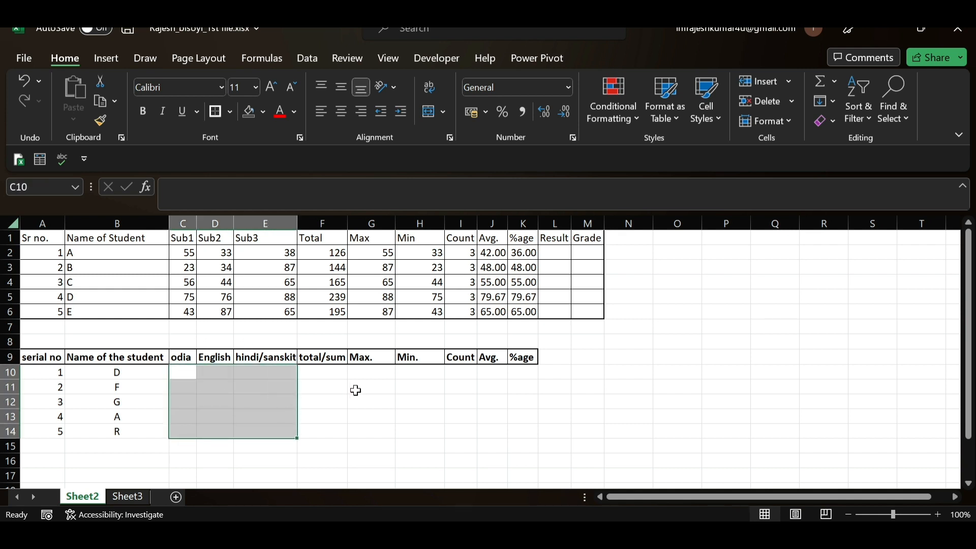
pyautogui.write('43')
pyautogui.press('Return')
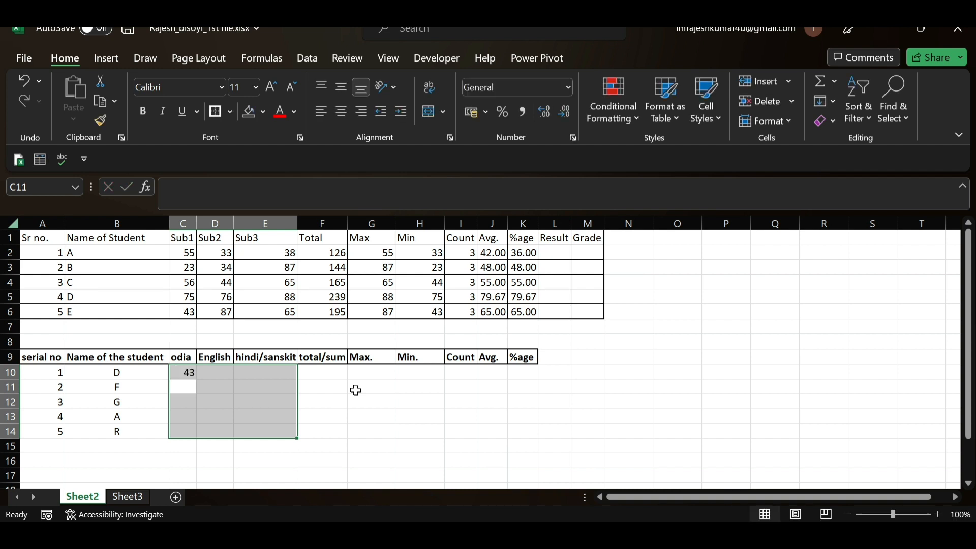
pyautogui.write('44')
pyautogui.press('Return')
pyautogui.write('55')
pyautogui.press('Return')
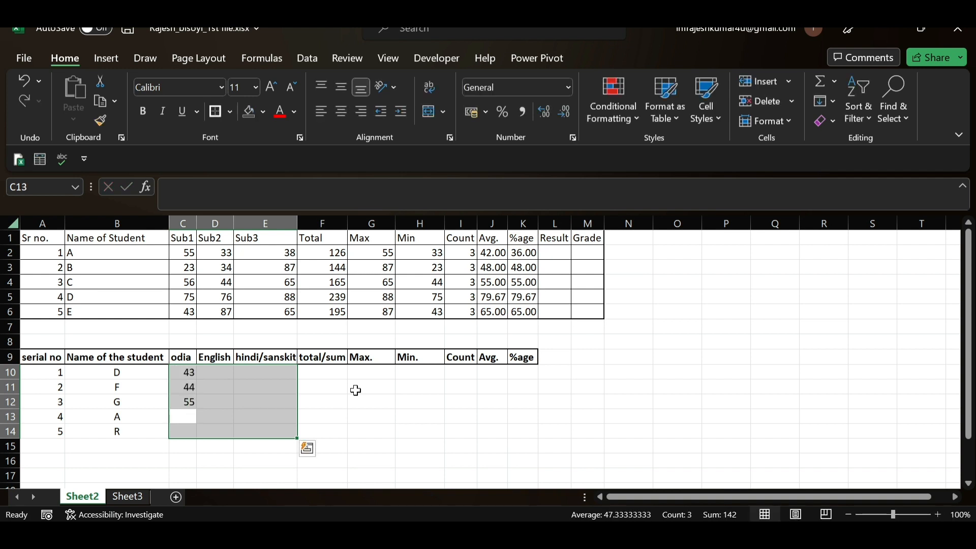
pyautogui.write('66')
pyautogui.write('6')
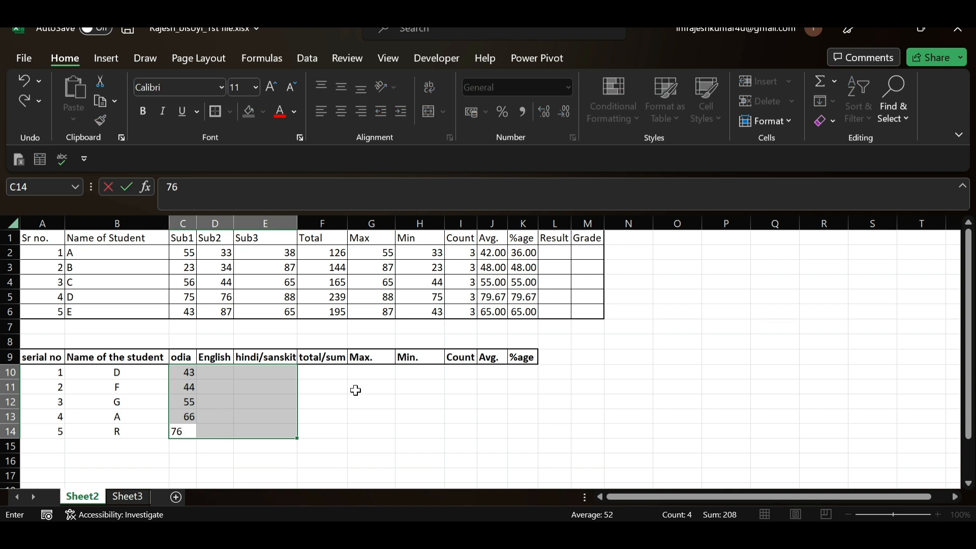
pyautogui.press('Return')
# Enter the English marks 776, 44, 34, 54 and 56 in D10:D14
pyautogui.write('776')
pyautogui.press('Return')
pyautogui.write('44')
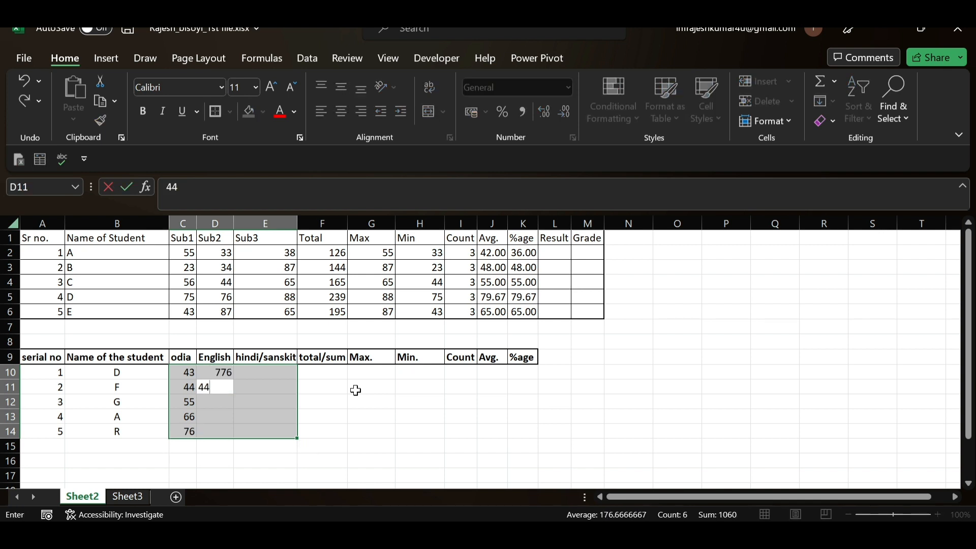
pyautogui.press('Return')
pyautogui.write('34')
pyautogui.press('Return')
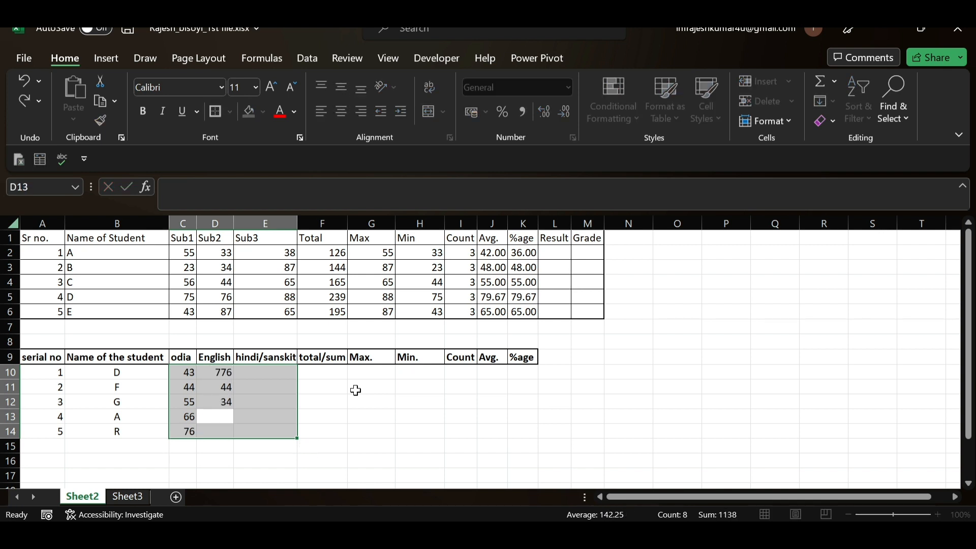
pyautogui.write('54')
pyautogui.press('Return')
pyautogui.write('56')
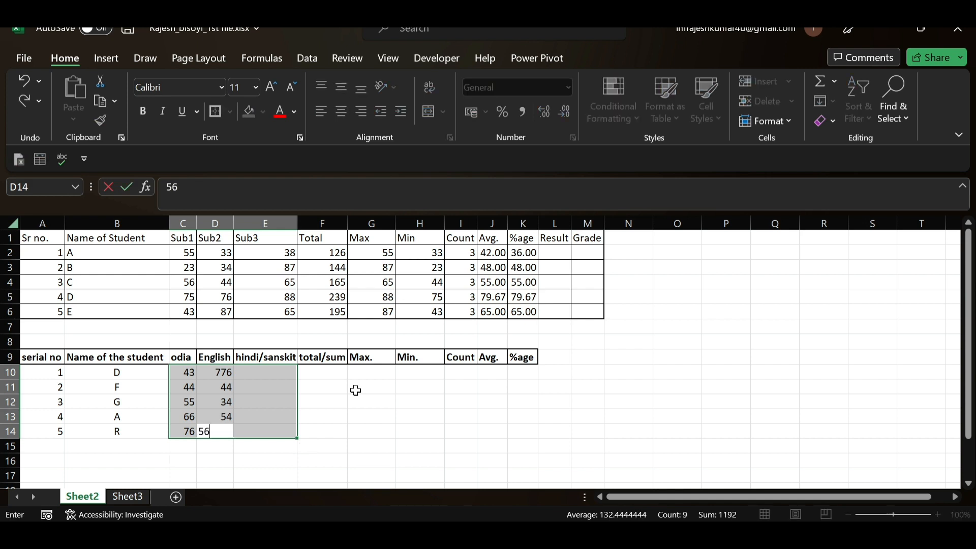
pyautogui.press('Return')
# Enter the hindi/sanskit marks 66, 76, 45, 45 and 56 in E10:E14
pyautogui.write('66')
pyautogui.press('Return')
pyautogui.write('76')
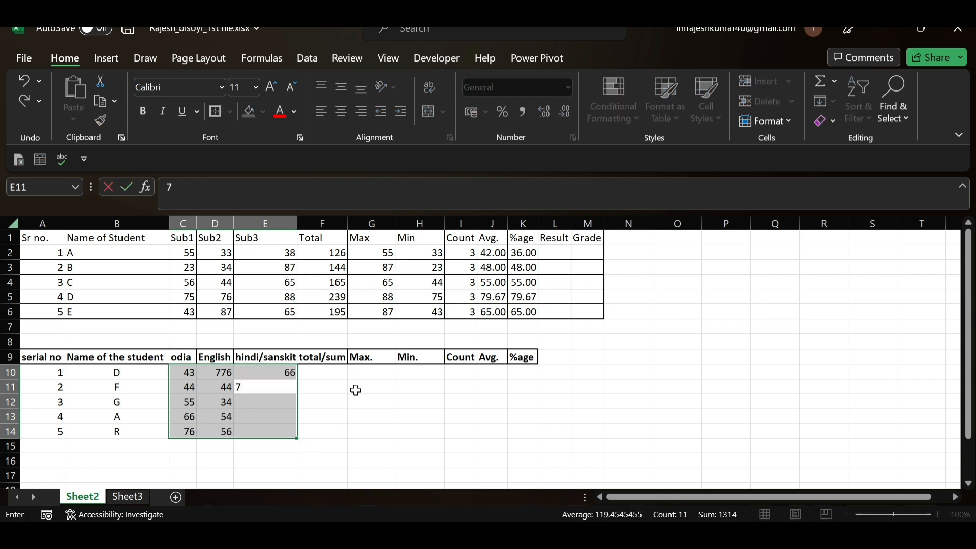
pyautogui.press('Return')
pyautogui.write('45')
pyautogui.press('Return')
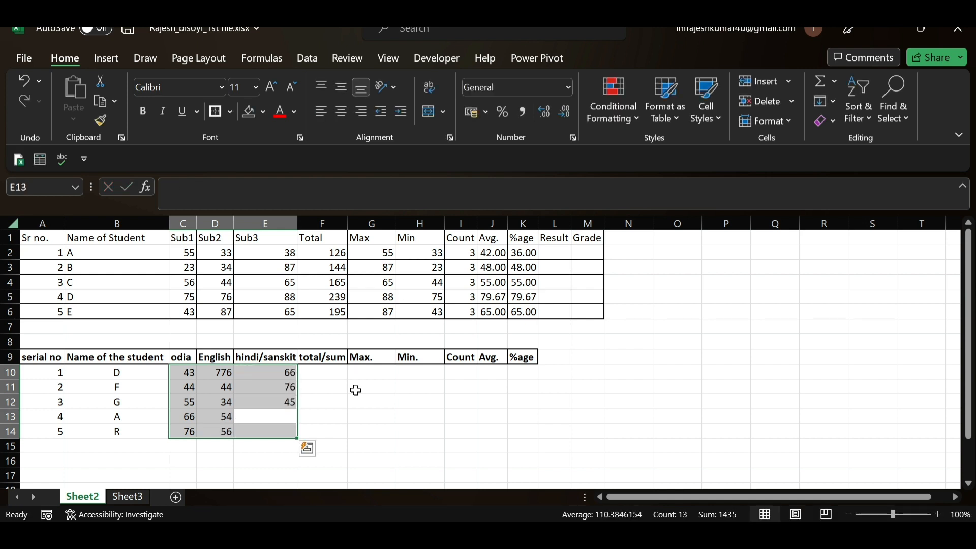
pyautogui.write('45')
pyautogui.press('Return')
pyautogui.write('5')
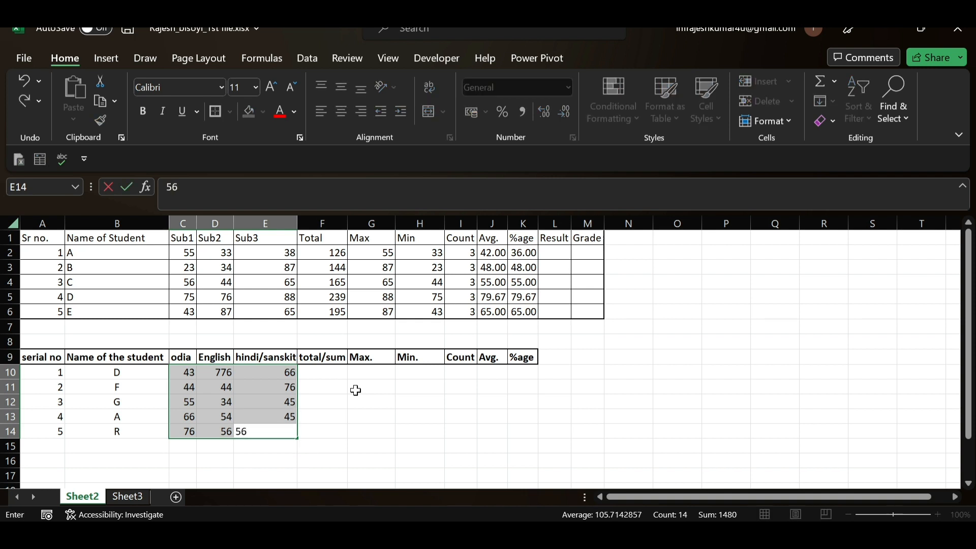
pyautogui.write('6')
pyautogui.press('Return')
pyautogui.click(320, 422)
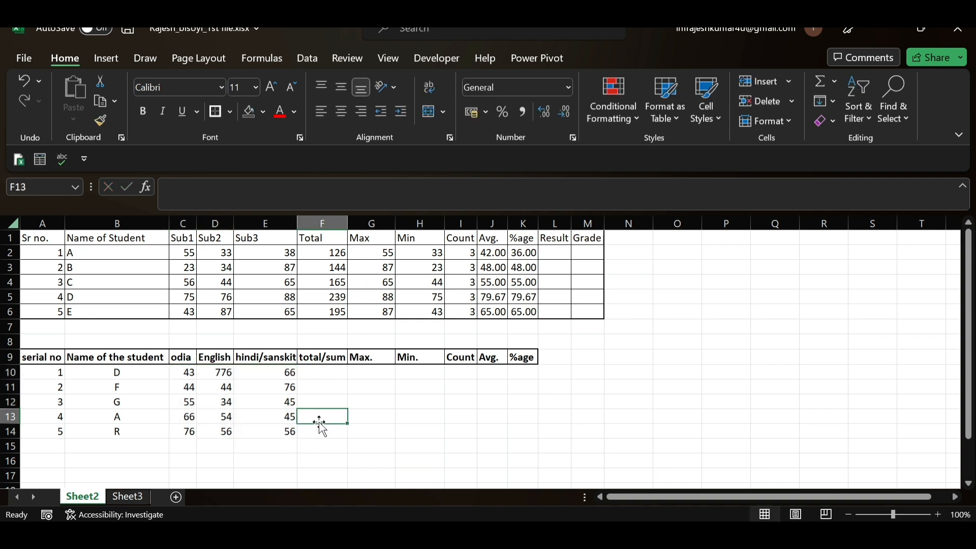
# Correct the first student's English mark in D10 to 65
pyautogui.click(224, 374)
pyautogui.write('65')
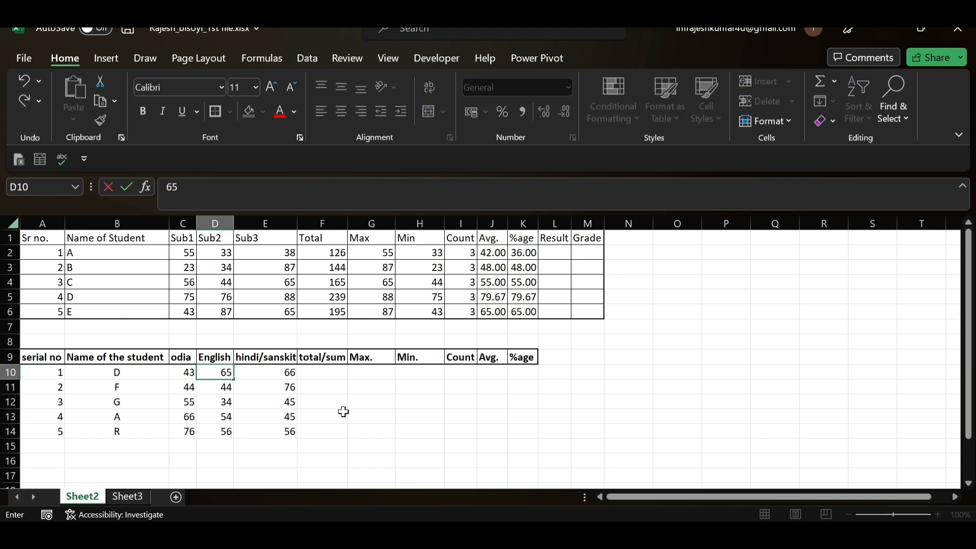
pyautogui.click(362, 418)
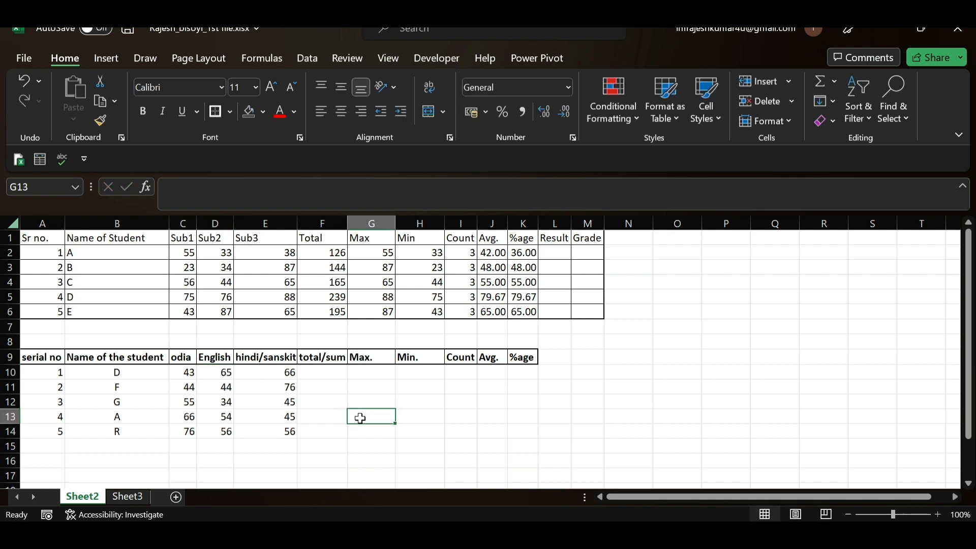
pyautogui.click(197, 374)
pyautogui.moveTo(197, 374); pyautogui.dragTo(297, 386)
pyautogui.click(407, 417)
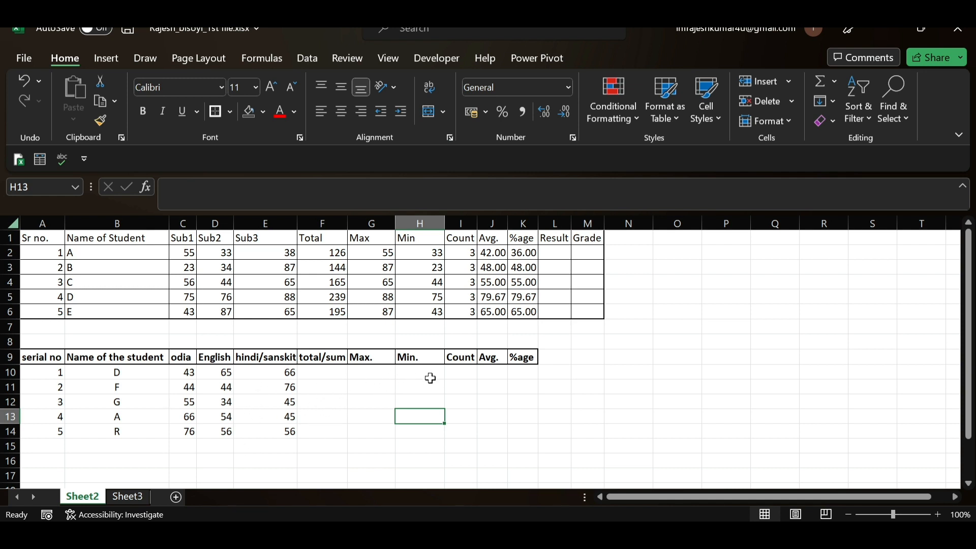
# AutoFit the width of every column on the sheet to its contents
pyautogui.click(13, 224)
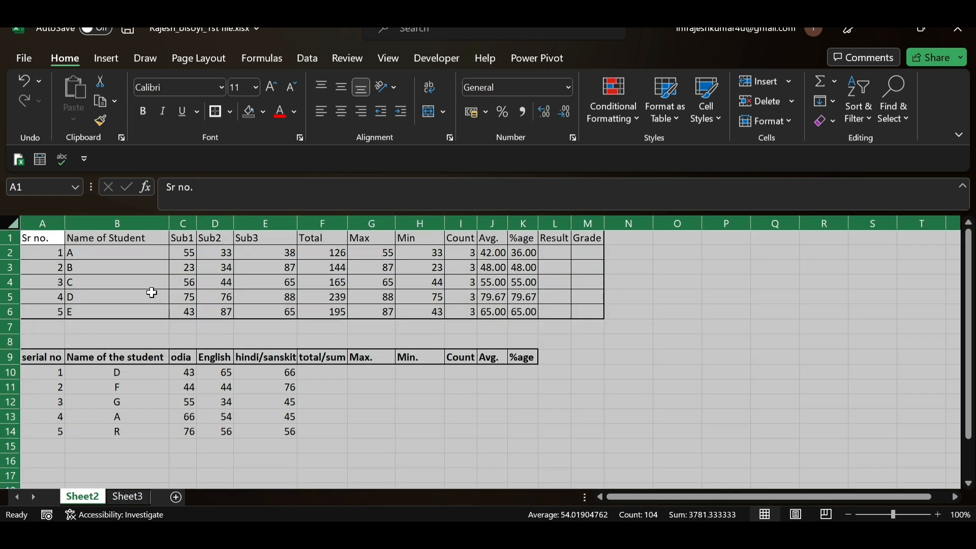
pyautogui.doubleClick(65, 223)
pyautogui.click(363, 446)
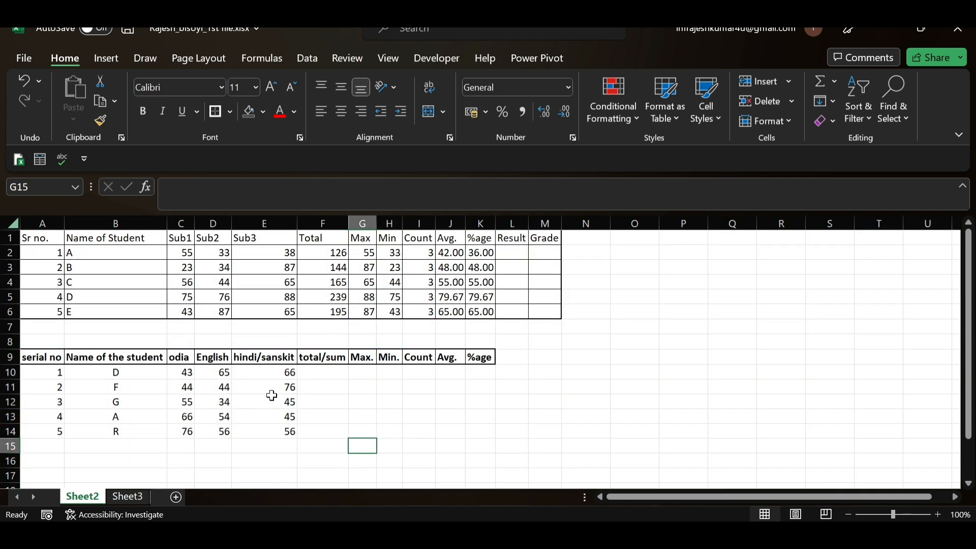
# Total the first student's marks C10:E10 with AutoSum, placing the sum in F10
pyautogui.click(324, 386)
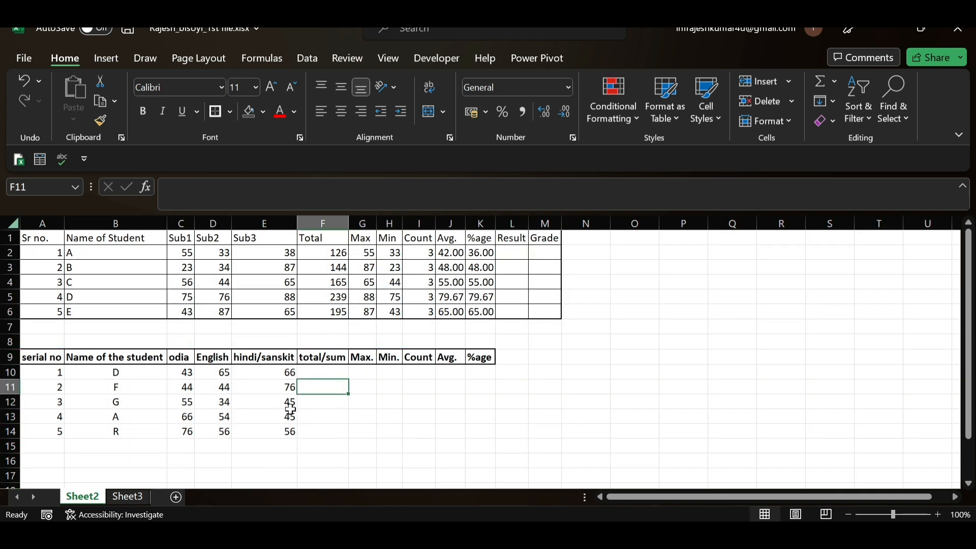
pyautogui.click(323, 373)
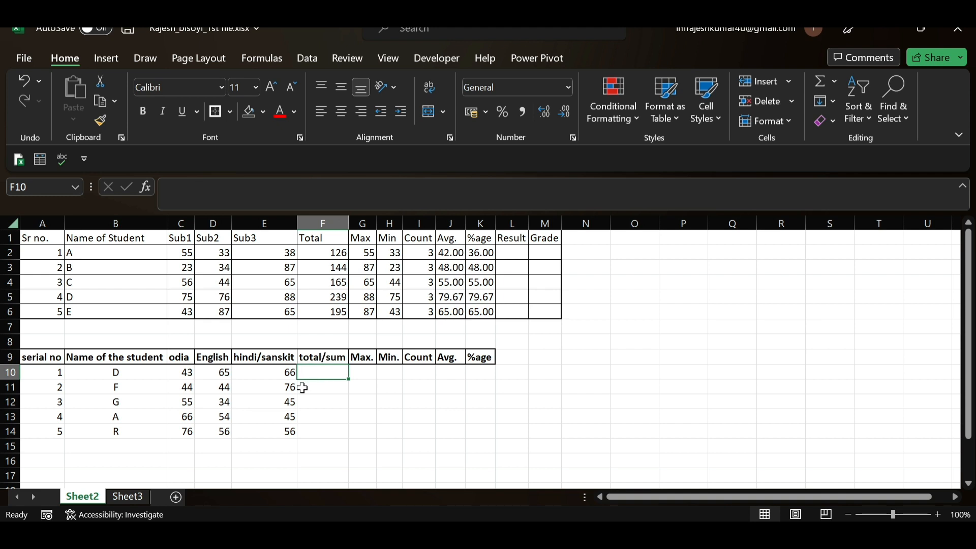
pyautogui.moveTo(191, 376); pyautogui.dragTo(275, 373)
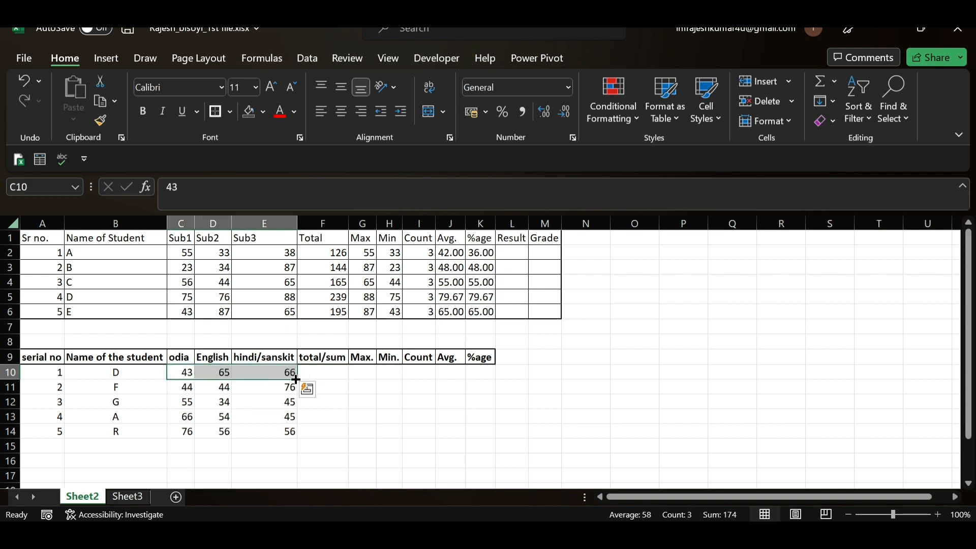
pyautogui.click(833, 80)
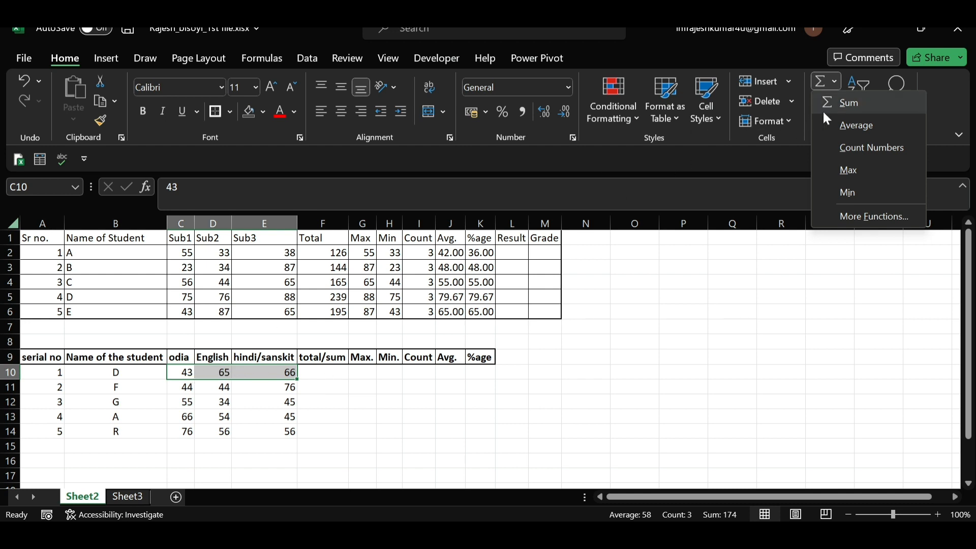
pyautogui.click(856, 104)
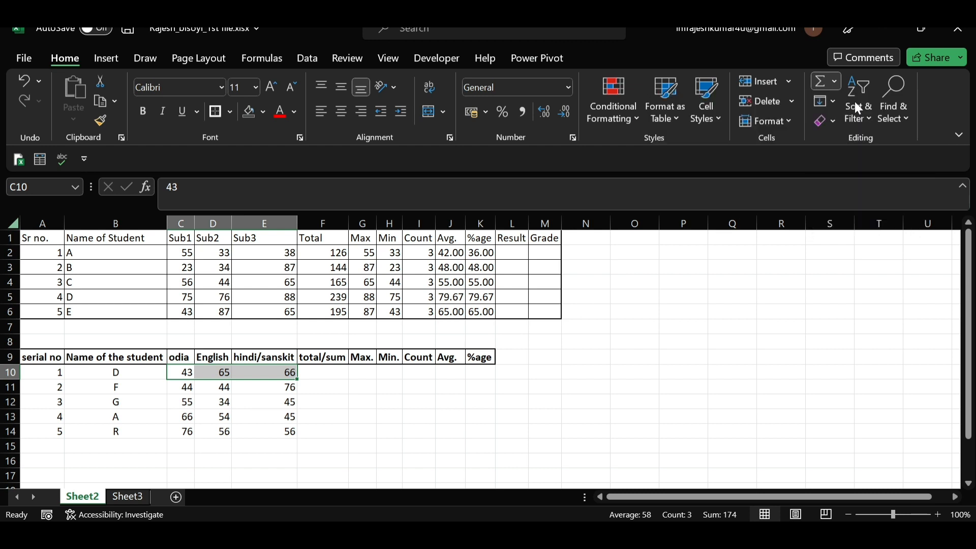
pyautogui.click(341, 433)
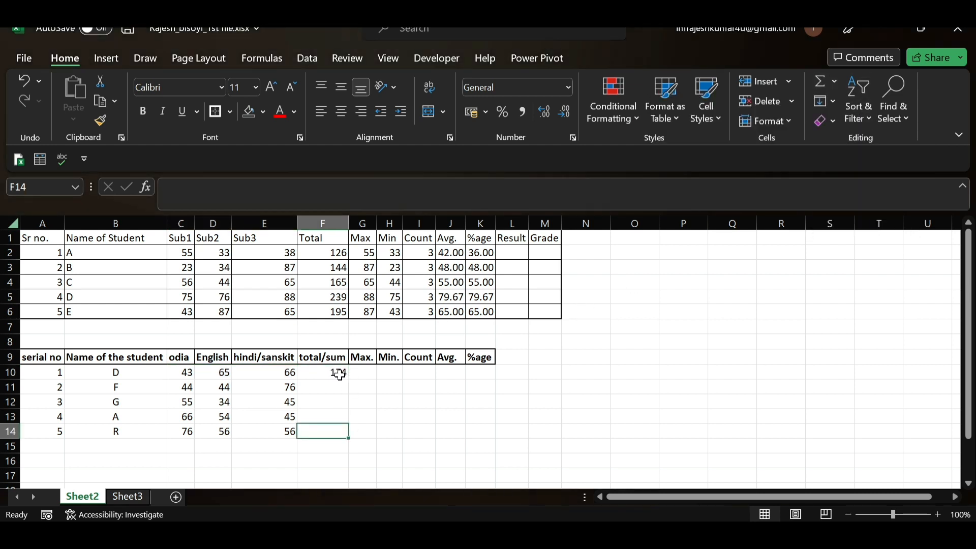
pyautogui.click(338, 372)
pyautogui.moveTo(181, 375); pyautogui.dragTo(269, 372)
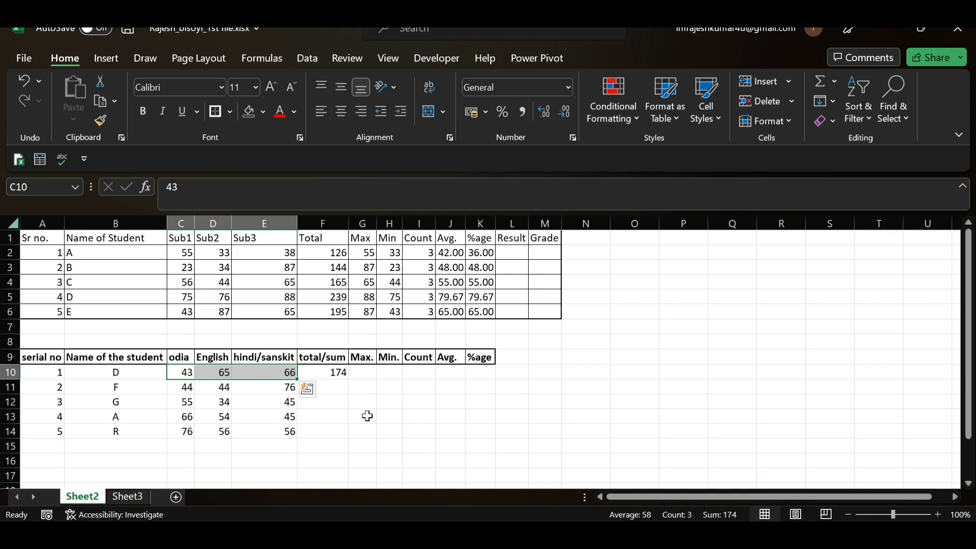
pyautogui.click(356, 376)
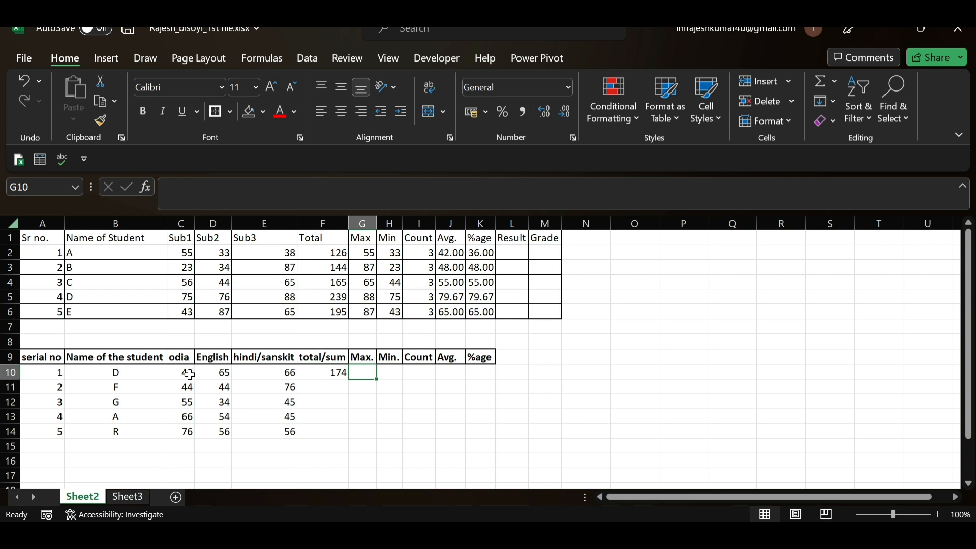
pyautogui.moveTo(191, 372); pyautogui.dragTo(273, 372)
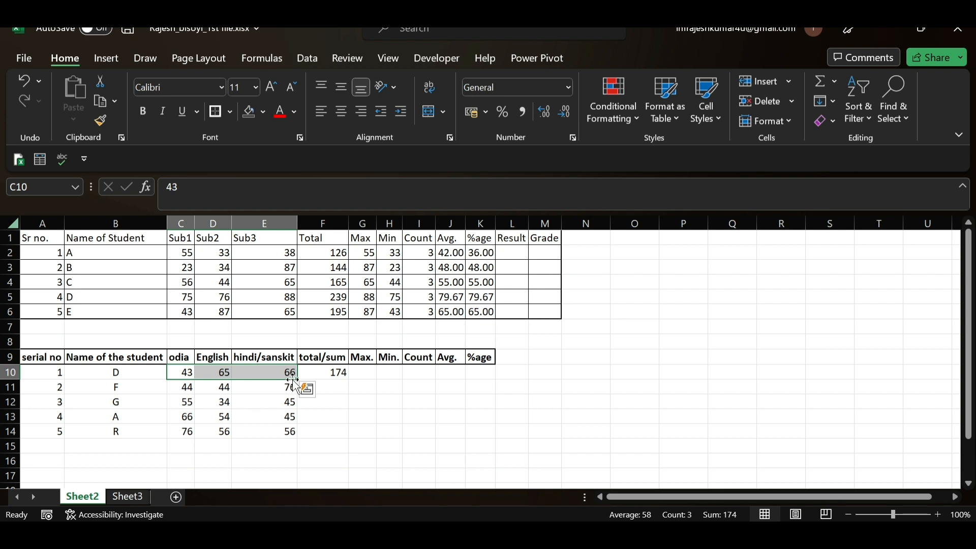
pyautogui.click(363, 373)
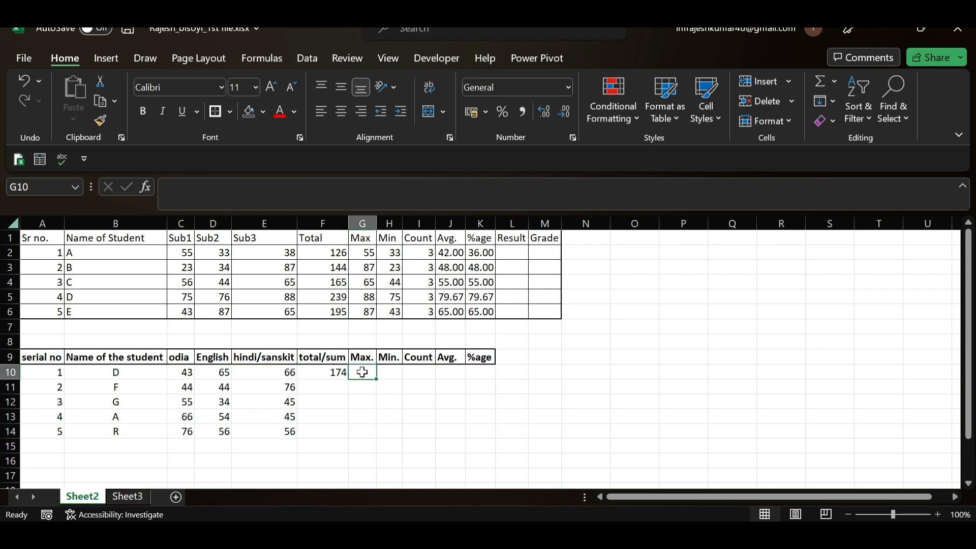
pyautogui.click(831, 81)
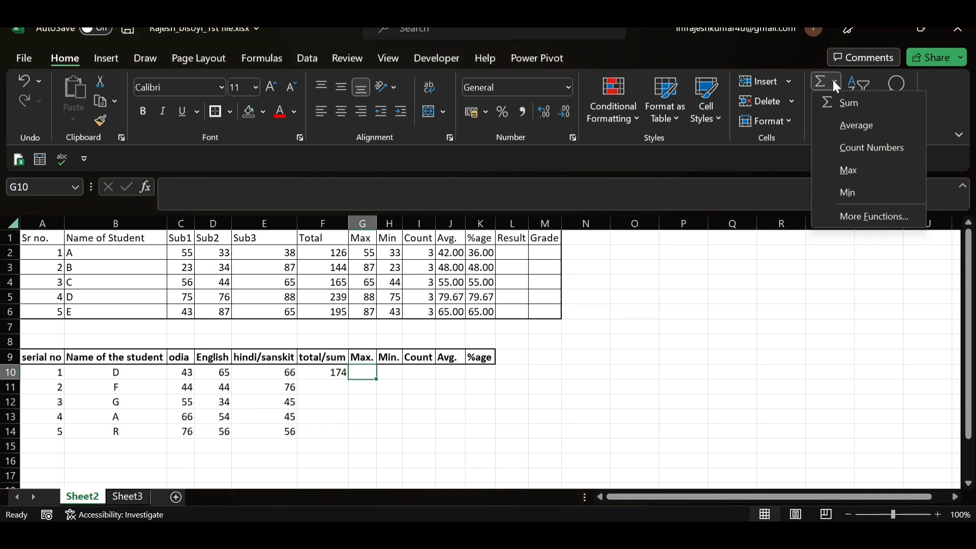
pyautogui.click(848, 169)
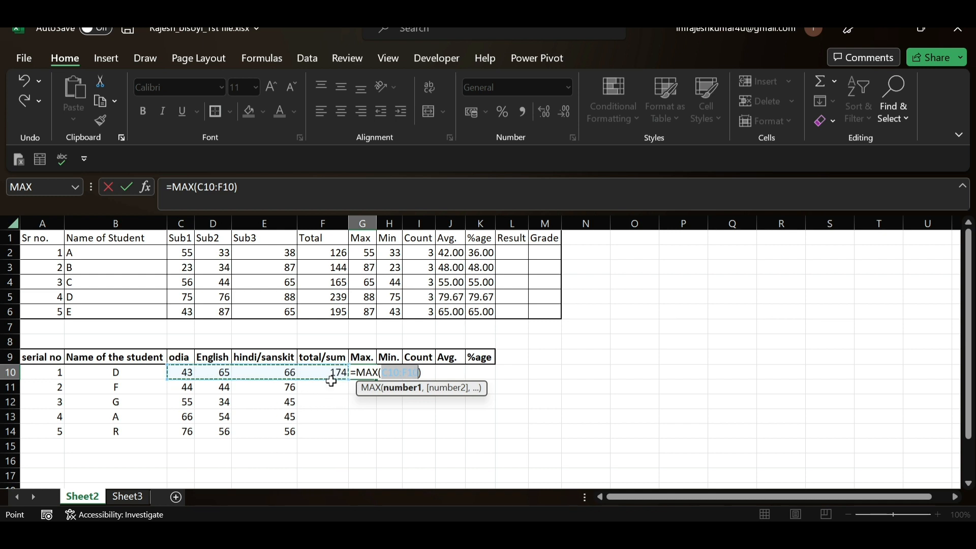
pyautogui.press('Escape')
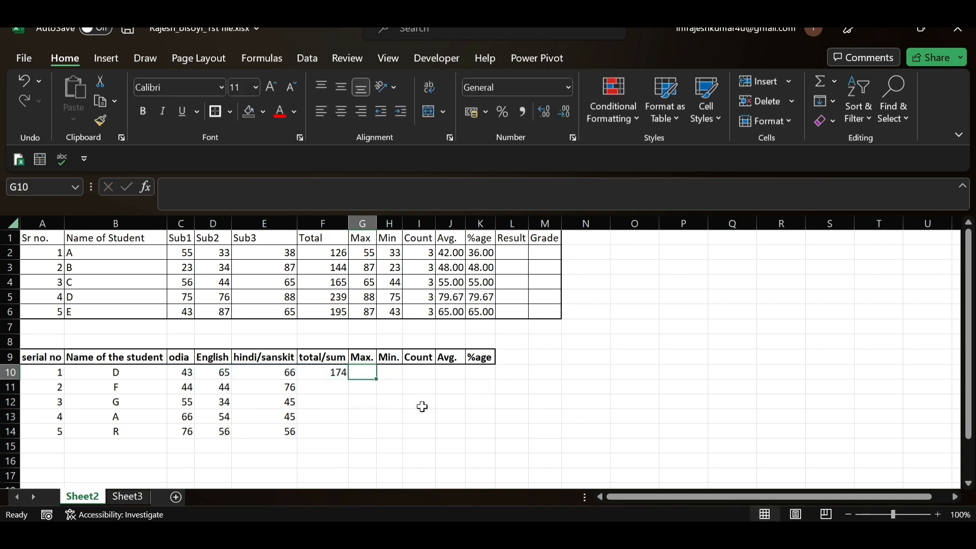
pyautogui.click(788, 82)
pyautogui.click(811, 218)
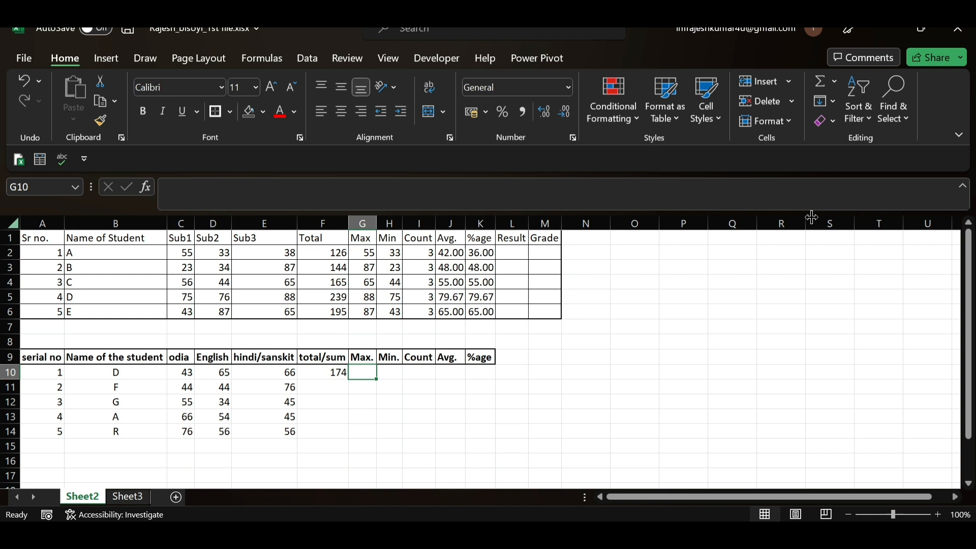
# Calculate the first student's highest mark in G10 with the formula =MAX(C10:E10), leaving the total out of the range
pyautogui.click(836, 89)
pyautogui.click(852, 167)
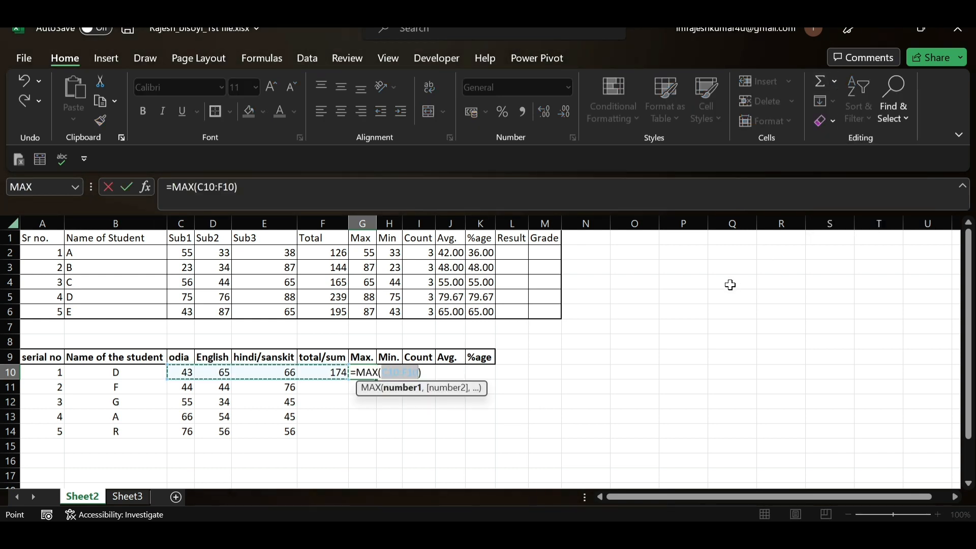
pyautogui.hotkey('shift', 'Left')
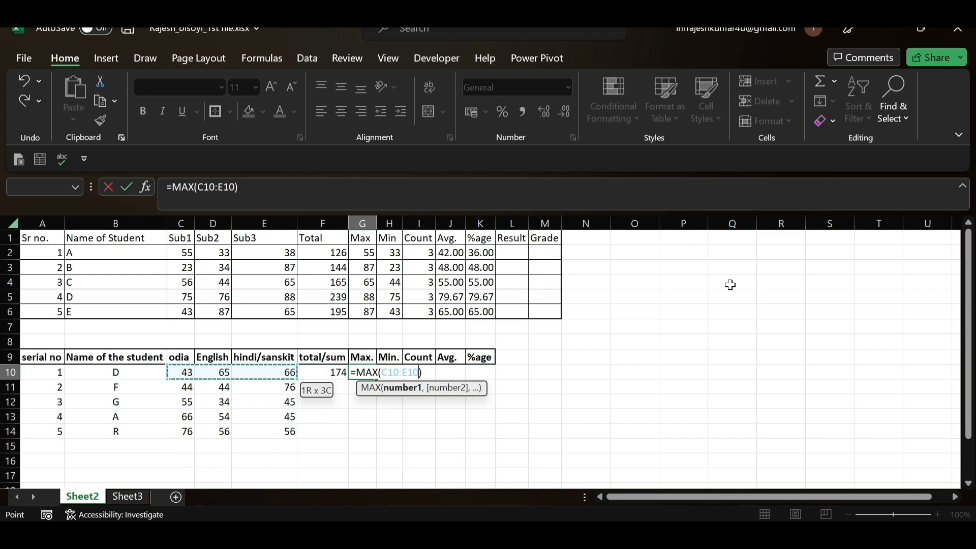
pyautogui.press('Return')
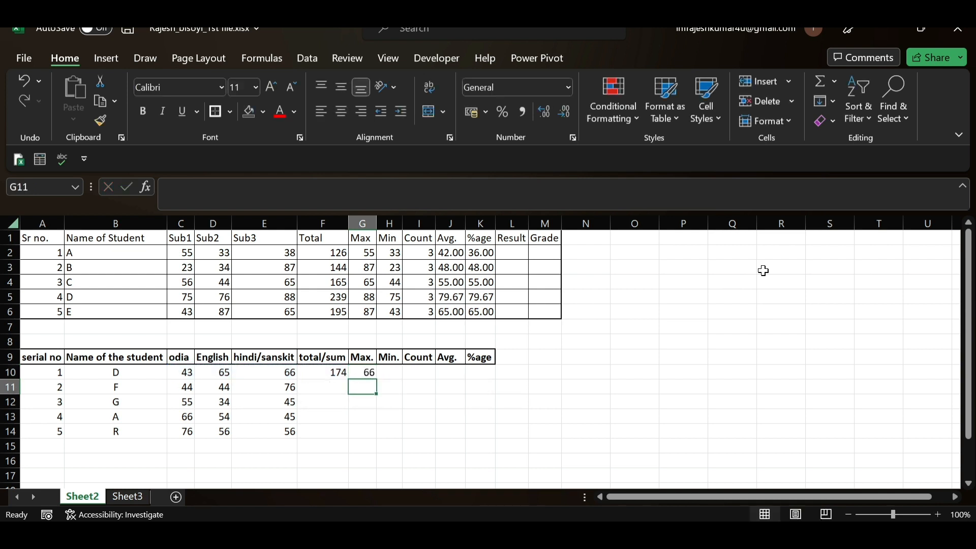
# Calculate the first student's lowest mark in H10 with the formula =MIN(C10:E10), excluding the total and maximum
pyautogui.moveTo(188, 373); pyautogui.dragTo(261, 374)
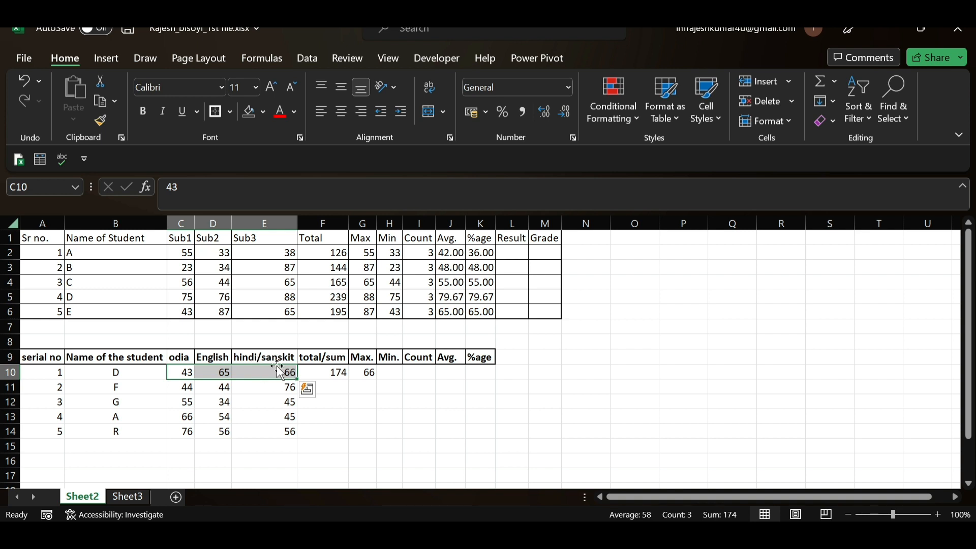
pyautogui.click(386, 373)
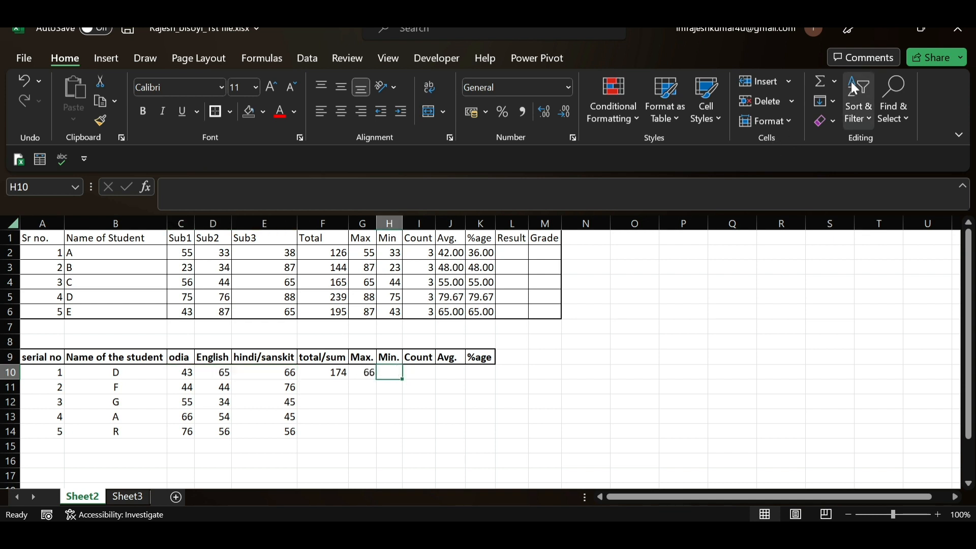
pyautogui.click(834, 82)
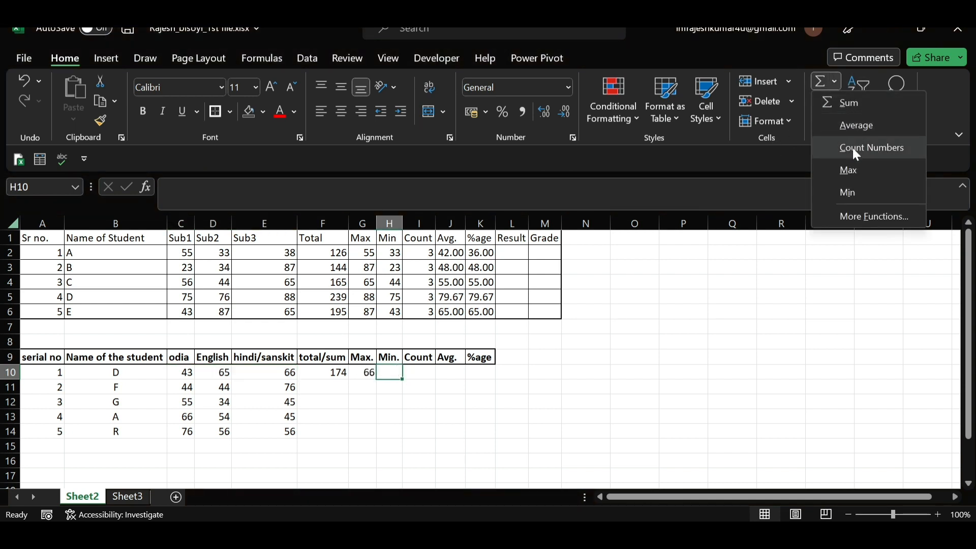
pyautogui.click(852, 191)
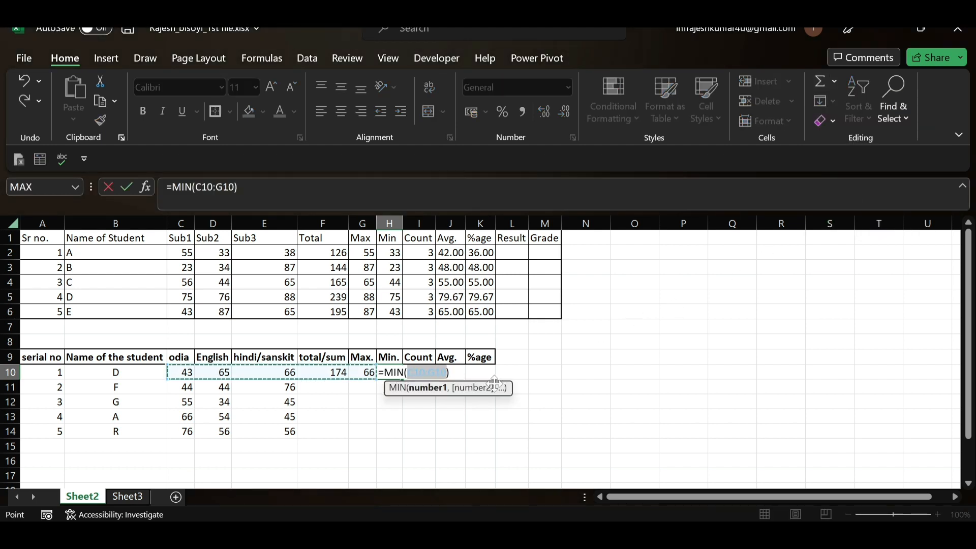
pyautogui.hotkey('shift', 'Left')
pyautogui.hotkey('shift', 'Left')
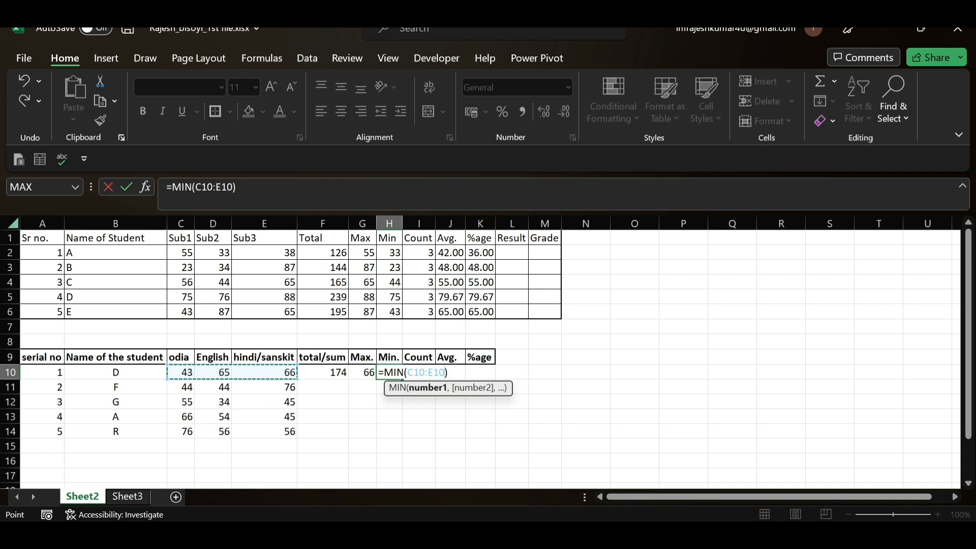
pyautogui.press('Return')
pyautogui.click(422, 400)
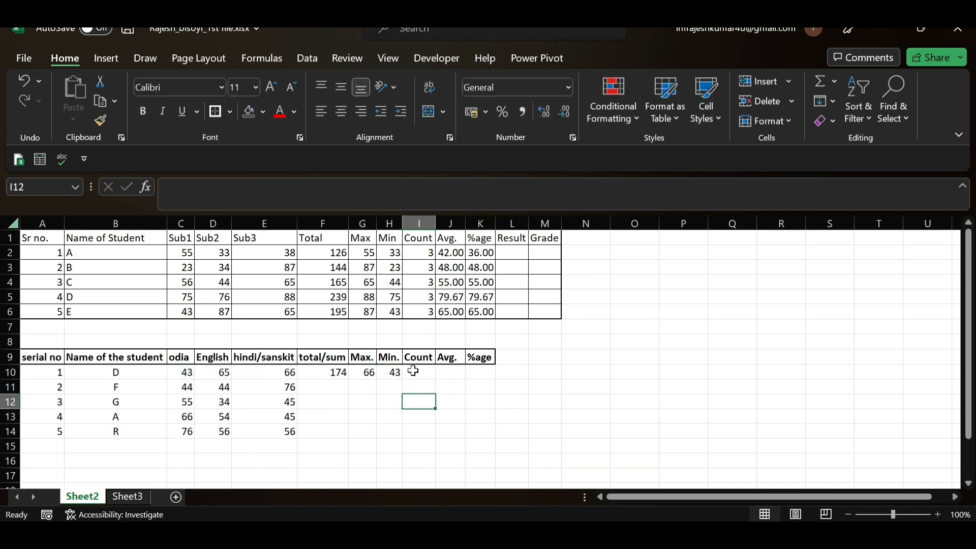
# Count the first student's subject marks in I10 with the formula =COUNT(C10:E10), excluding the total, maximum and minimum
pyautogui.click(413, 371)
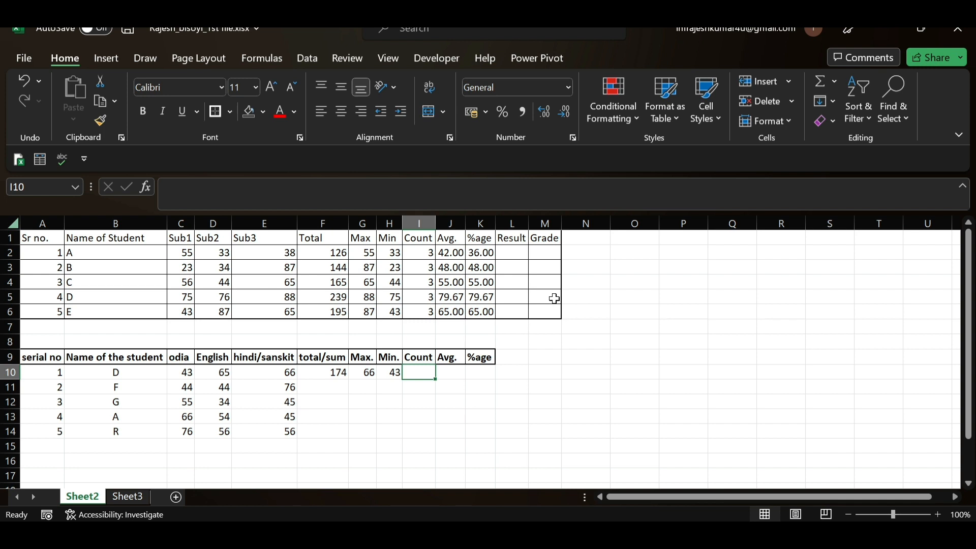
pyautogui.click(836, 82)
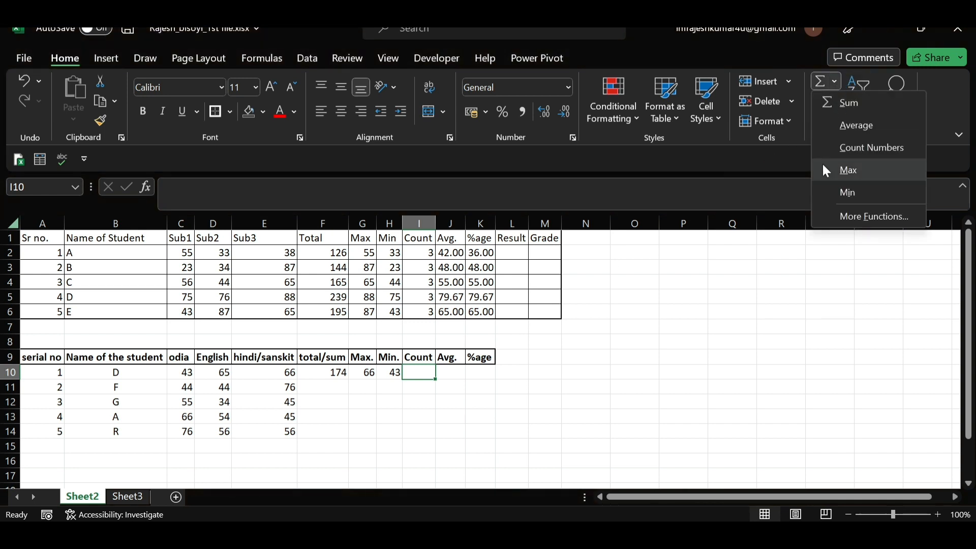
pyautogui.click(859, 148)
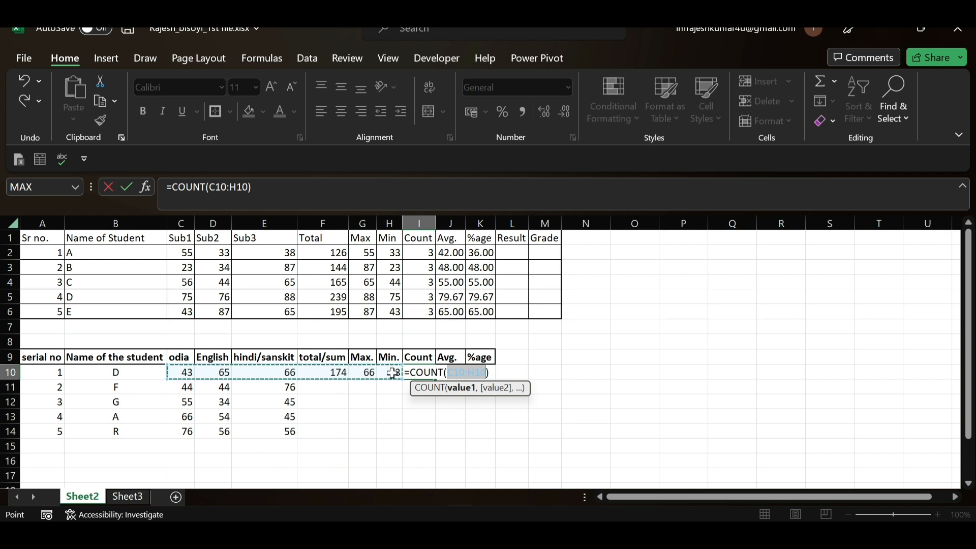
pyautogui.hotkey('shift', 'Left')
pyautogui.hotkey('shift', 'Left')
pyautogui.hotkey('shift', 'Left')
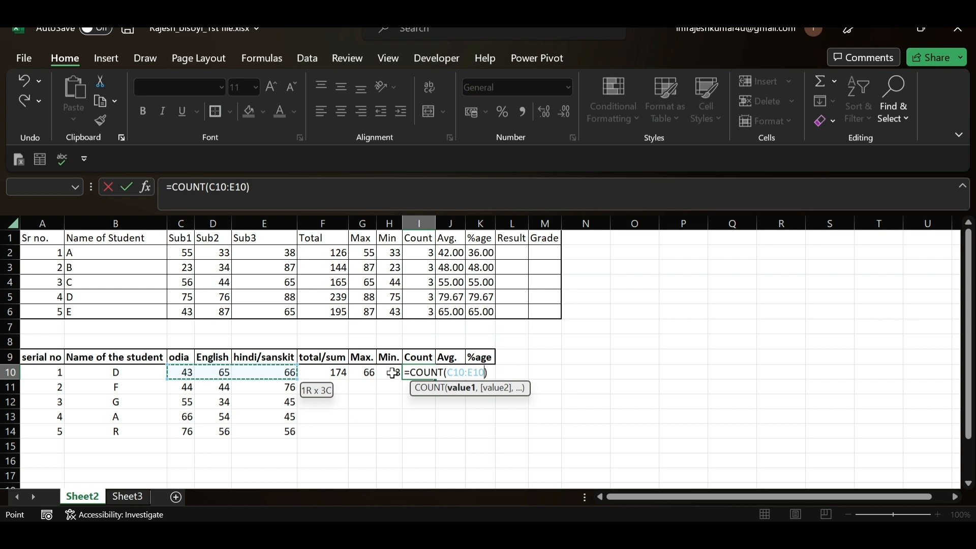
pyautogui.press('Return')
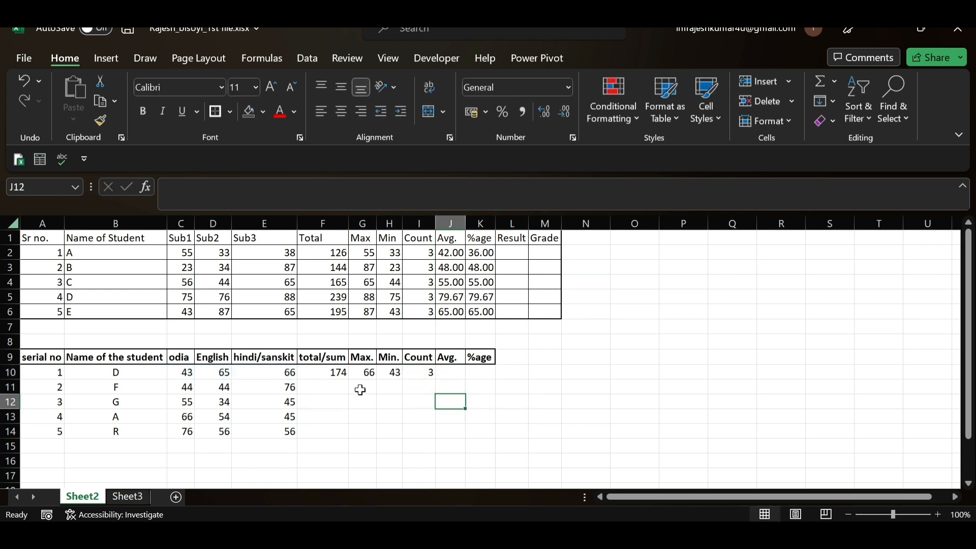
# Fill the total, maximum, minimum and count formulas from F10:I10 down to row 14 for all students
pyautogui.moveTo(327, 372); pyautogui.dragTo(414, 371)
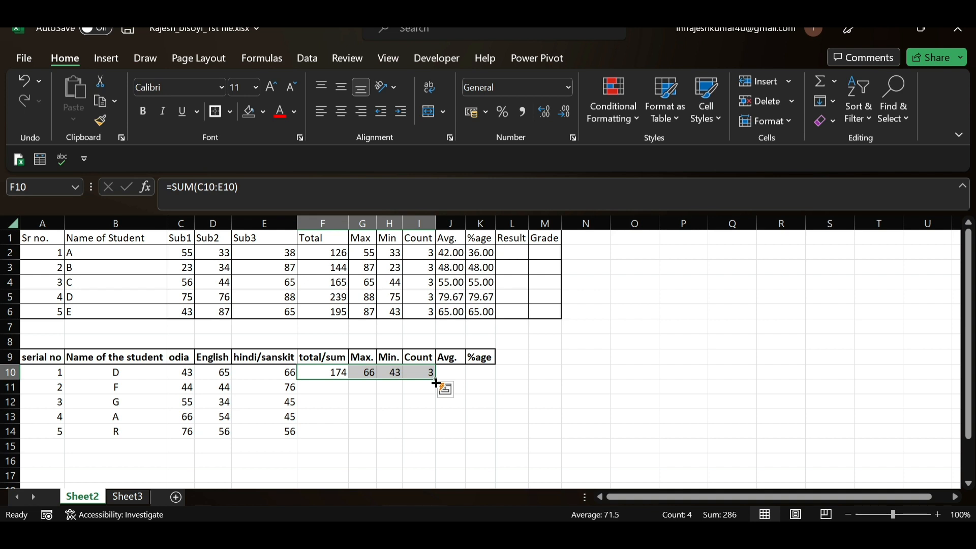
pyautogui.moveTo(437, 381); pyautogui.dragTo(436, 439)
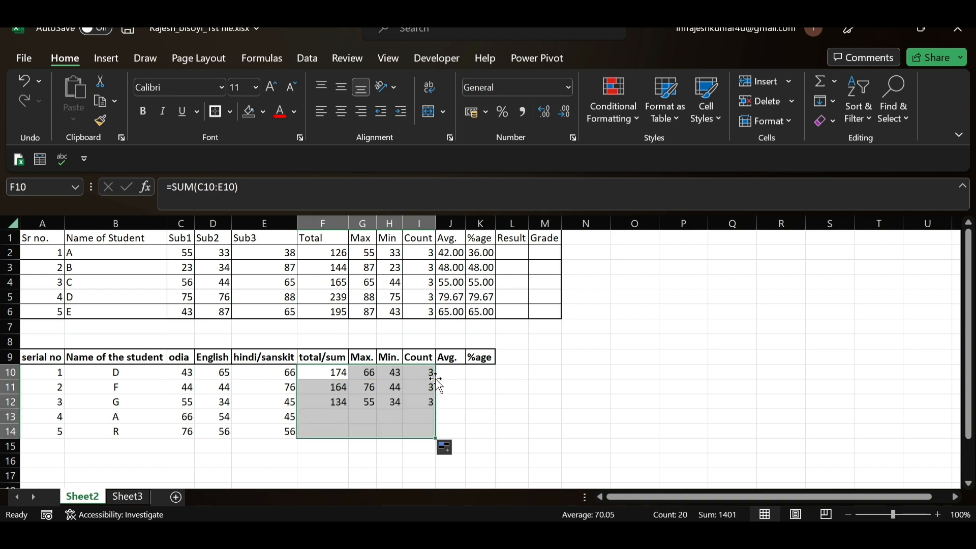
pyautogui.click(481, 416)
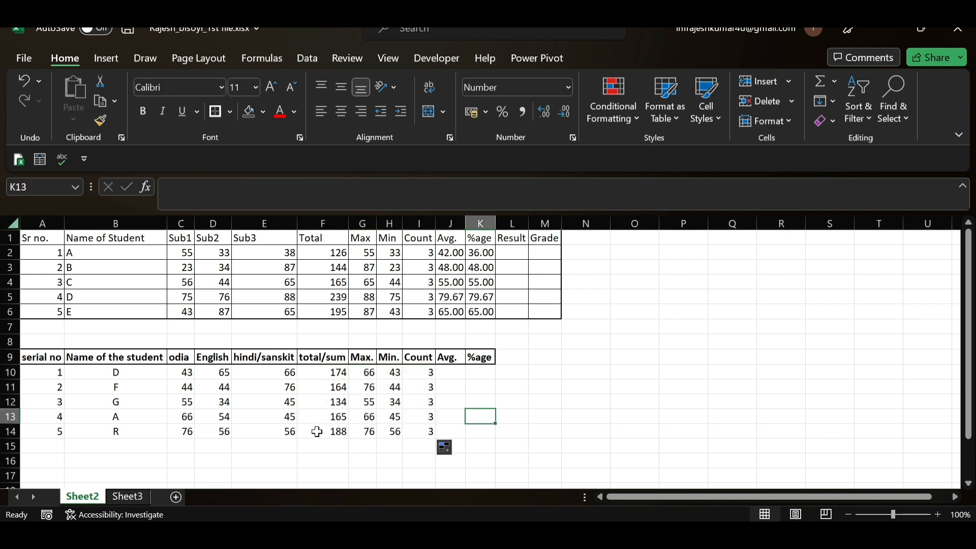
# Check the last student's marks in C14:E14 against the total, maximum, minimum and count in row 14
pyautogui.moveTo(191, 432); pyautogui.dragTo(270, 432)
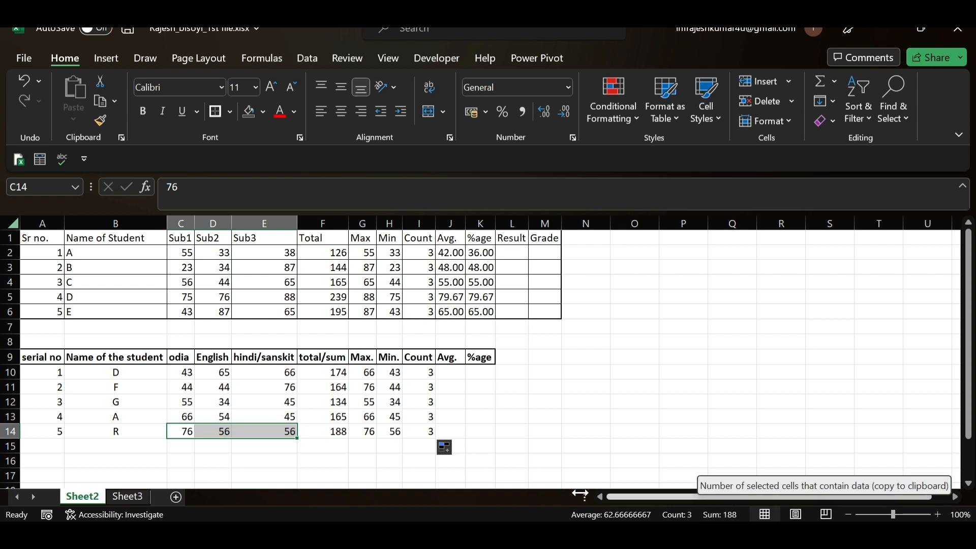
pyautogui.click(362, 461)
pyautogui.click(366, 431)
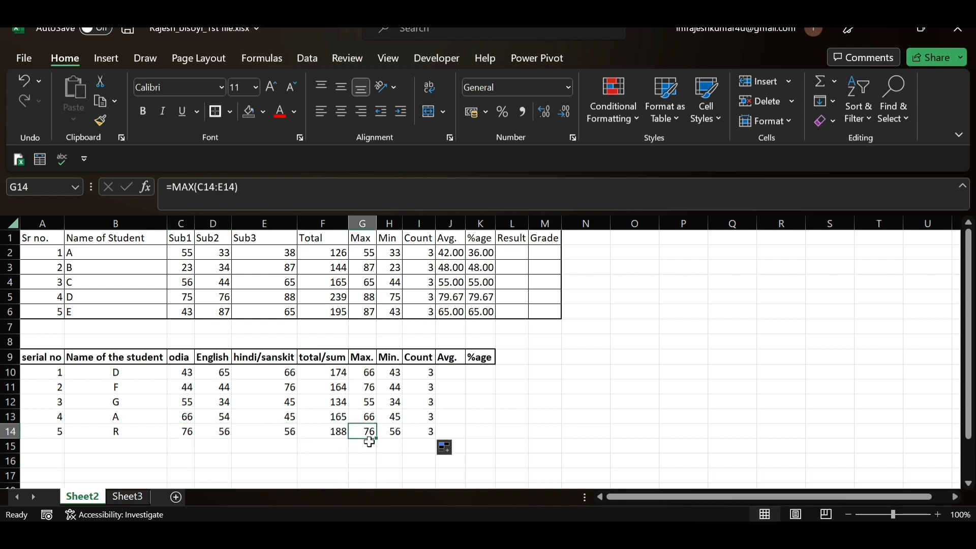
pyautogui.click(193, 436)
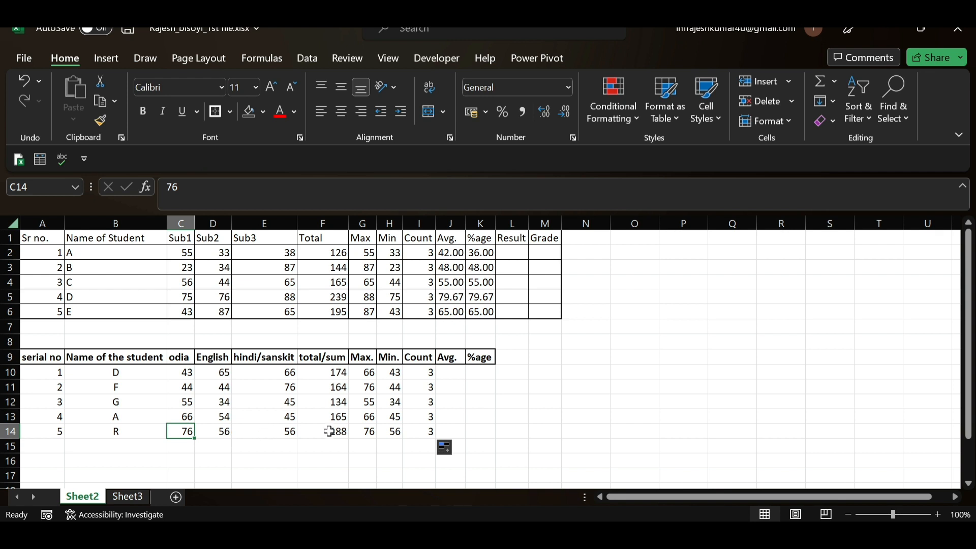
pyautogui.click(392, 435)
pyautogui.click(427, 434)
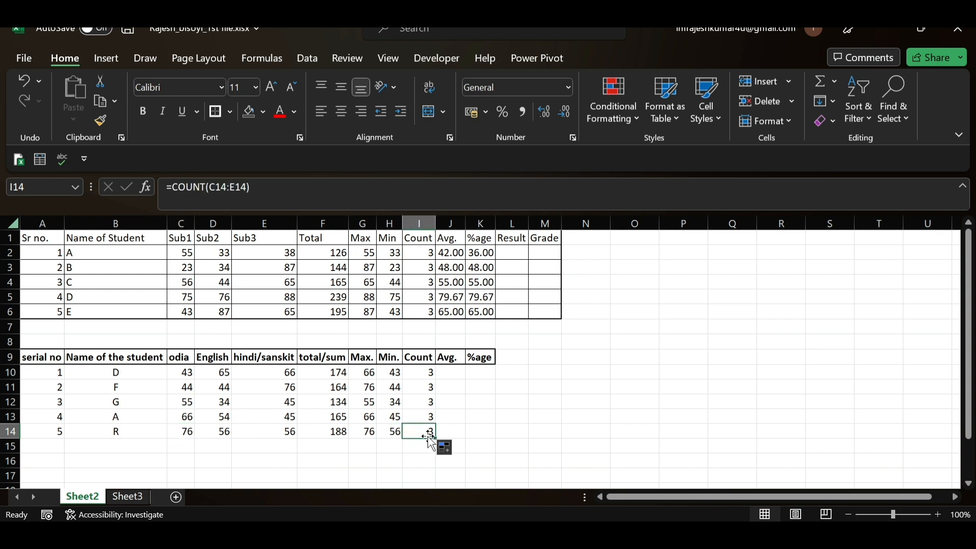
# Change the last student's hindi/sanskit mark in E14 to 52 and check the maximum against the row's marks
pyautogui.click(289, 435)
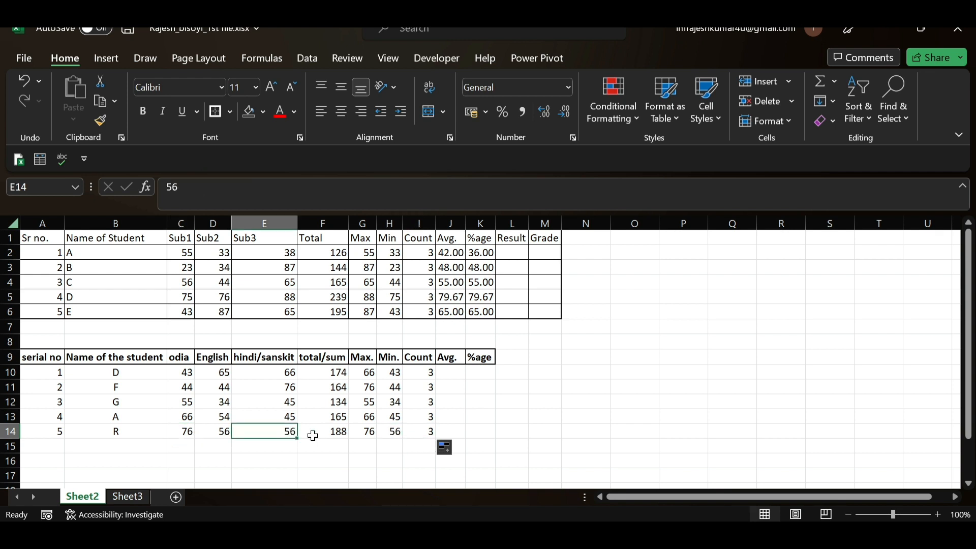
pyautogui.write('52')
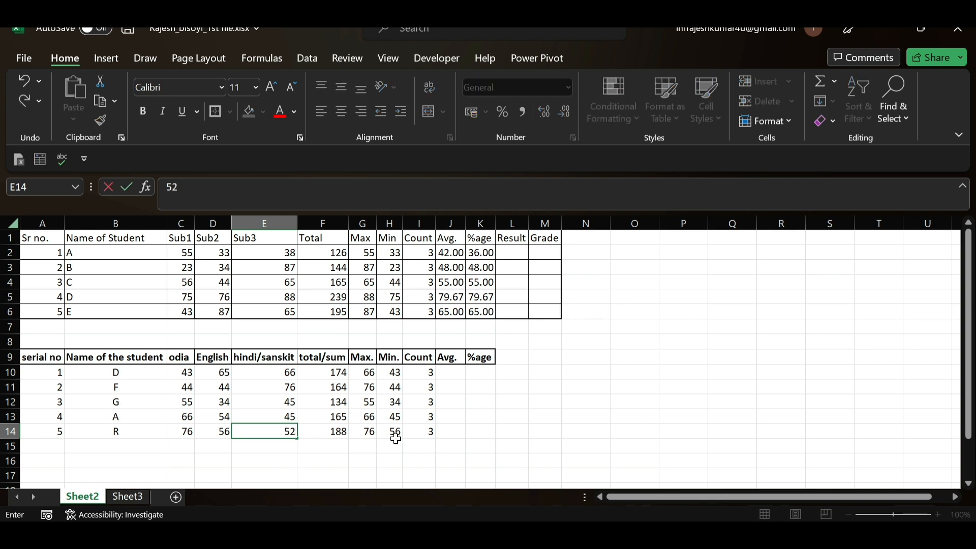
pyautogui.press('Return')
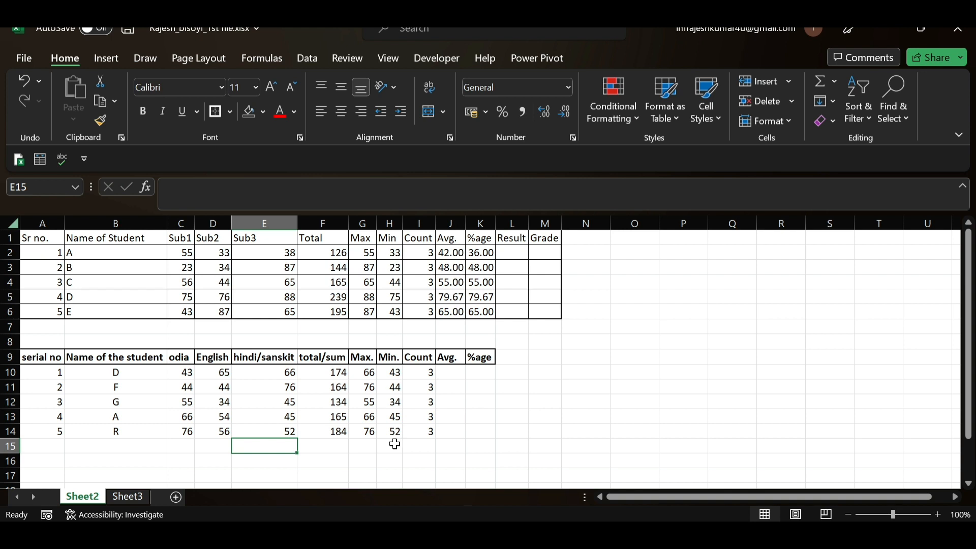
pyautogui.click(371, 433)
pyautogui.click(189, 435)
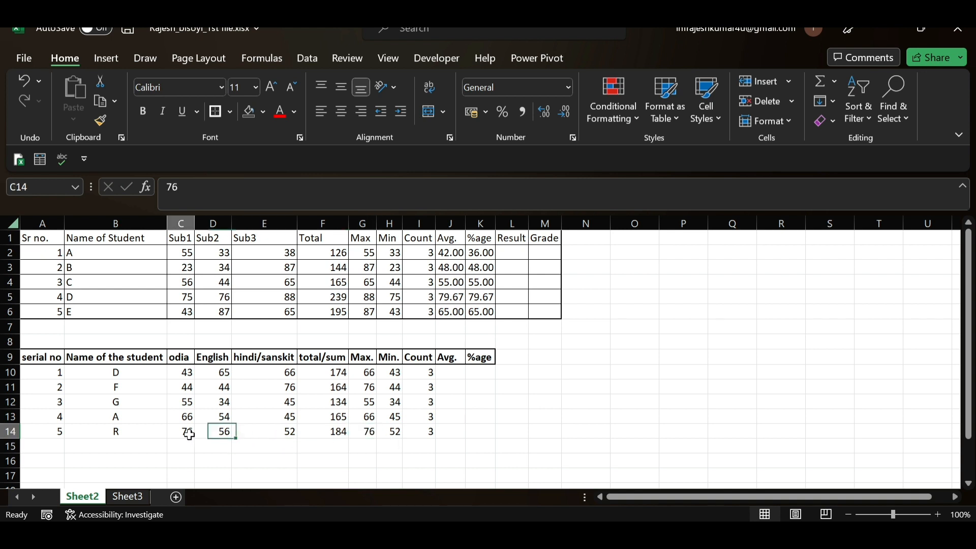
# Set the last student's hindi/sanskit mark in E14 to 95 and check the sum of C14:E14 against the total
pyautogui.click(267, 431)
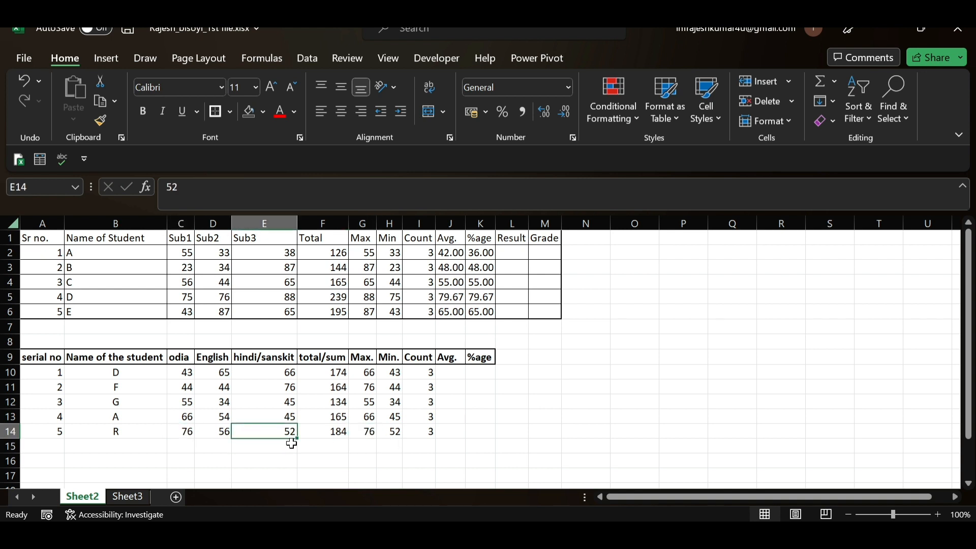
pyautogui.write('95')
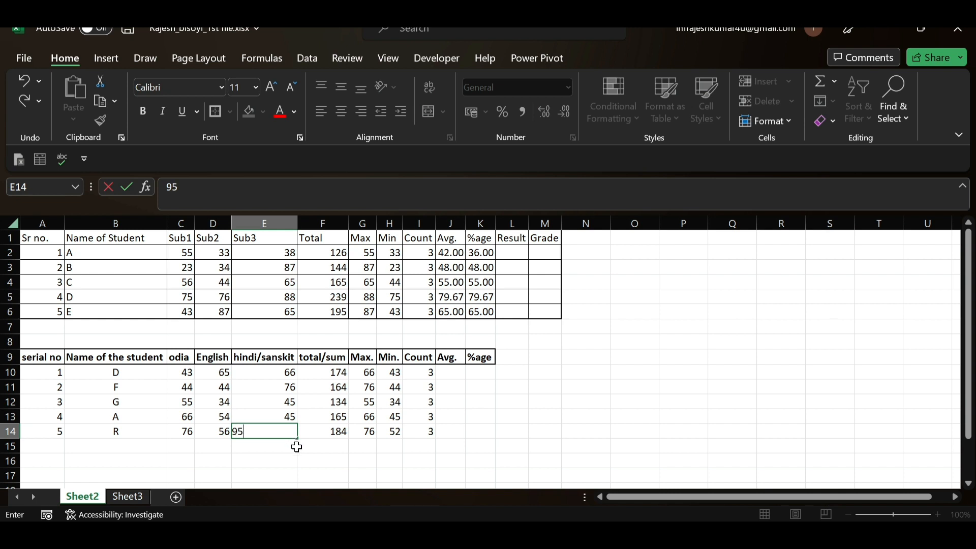
pyautogui.press('Return')
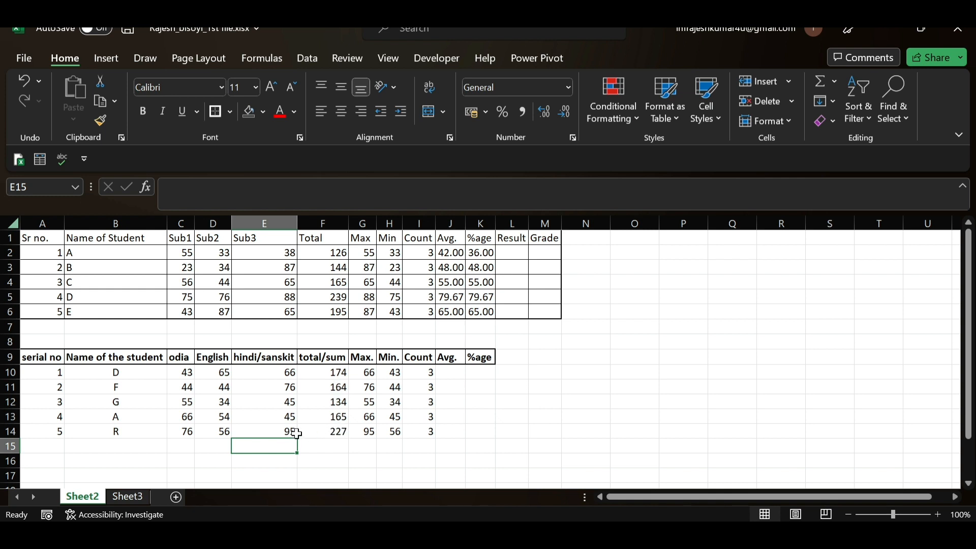
pyautogui.moveTo(288, 432); pyautogui.dragTo(198, 433)
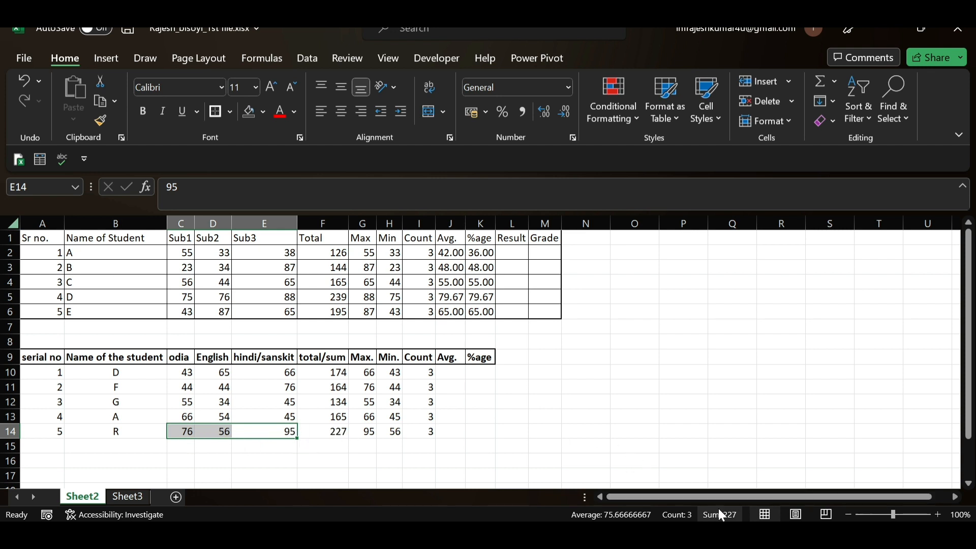
pyautogui.click(515, 432)
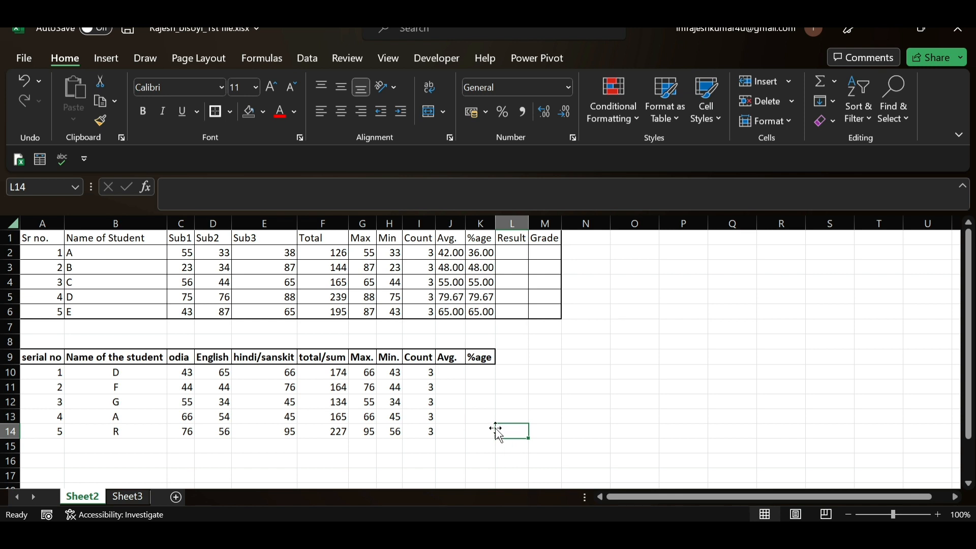
# Calculate the first student's average in J10 with the formula =AVERAGE(C10:E10), limiting the range to the three subject marks
pyautogui.click(446, 373)
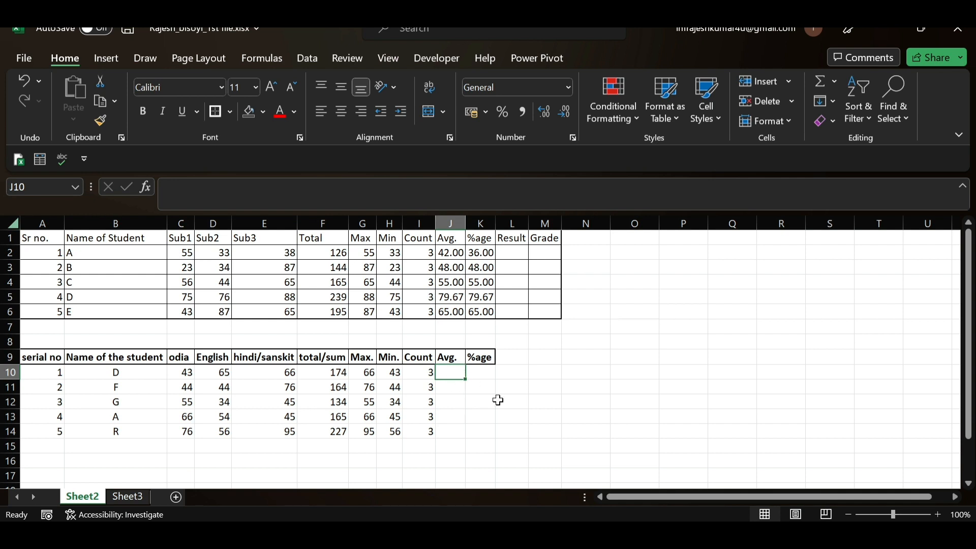
pyautogui.press('alt')
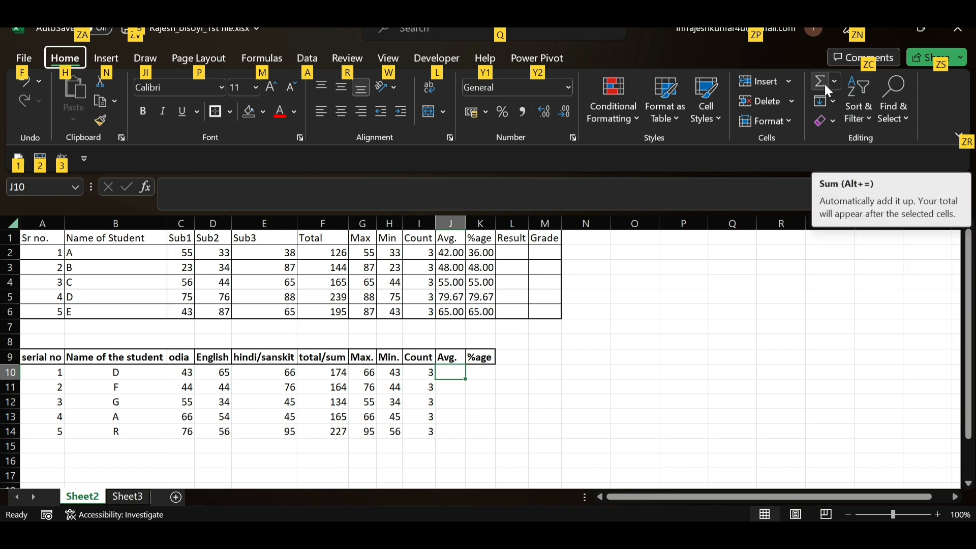
pyautogui.press('h')
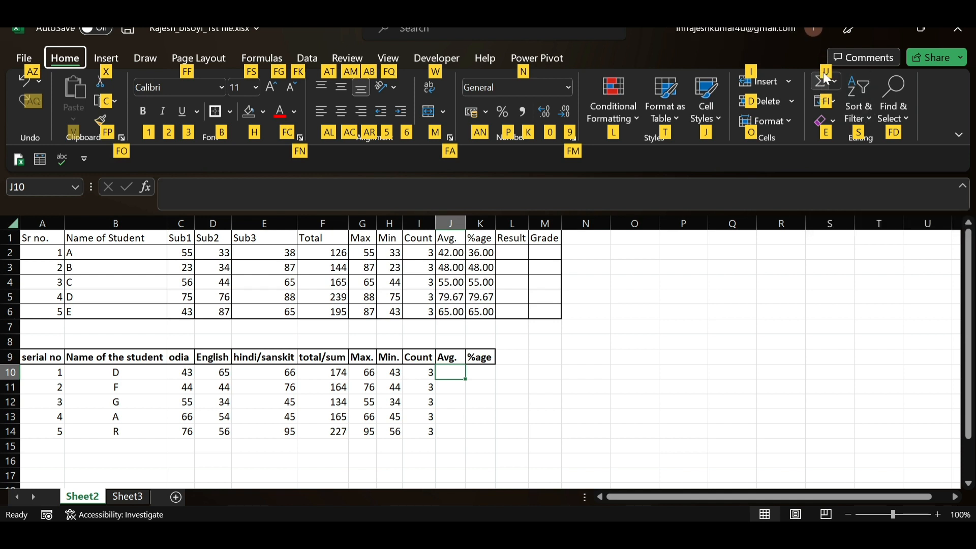
pyautogui.press('u')
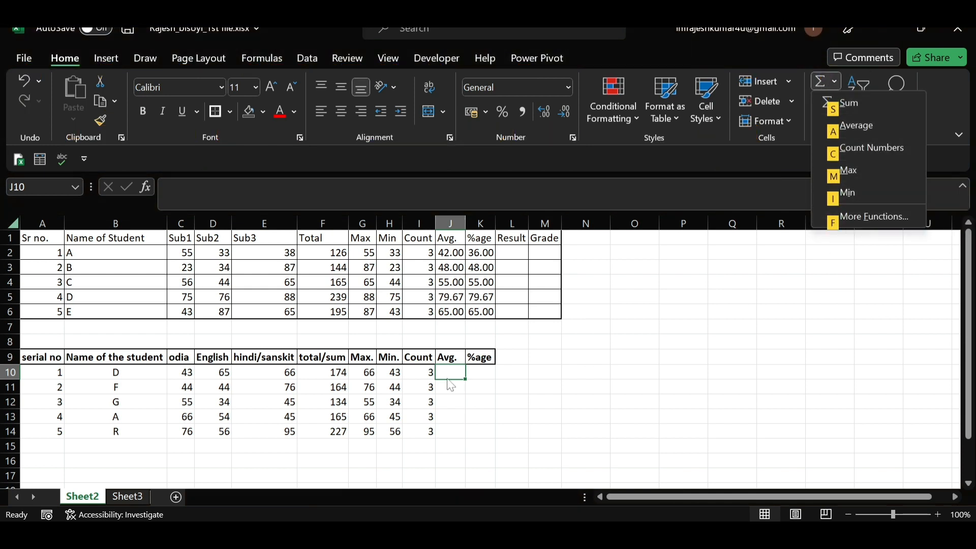
pyautogui.click(840, 129)
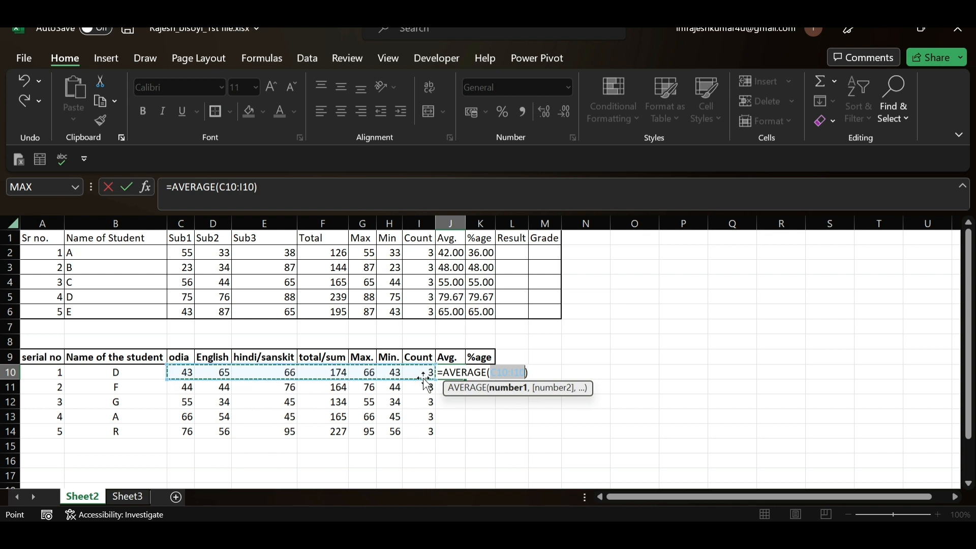
pyautogui.hotkey('shift', 'Left')
pyautogui.hotkey('shift', 'Left')
pyautogui.hotkey('shift', 'Left')
pyautogui.hotkey('shift', 'Left')
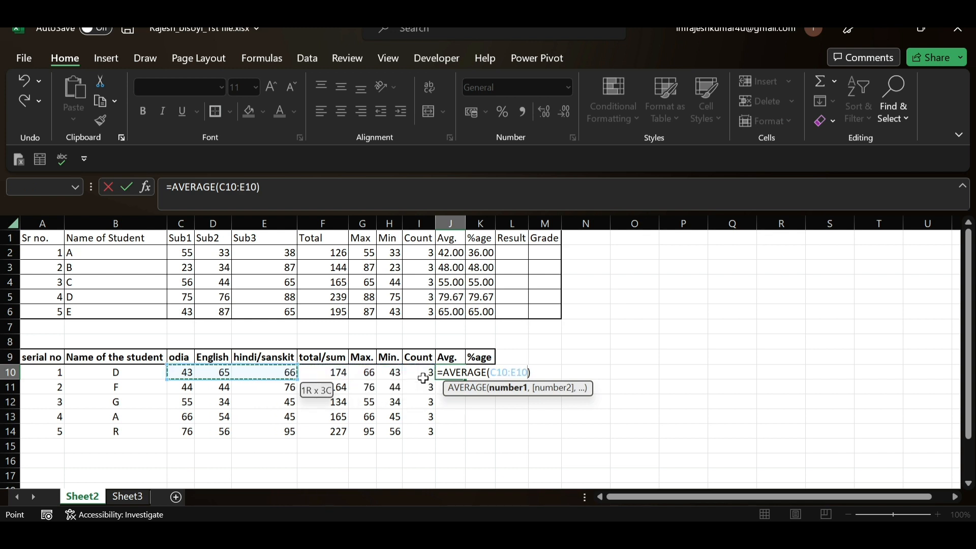
pyautogui.press('Return')
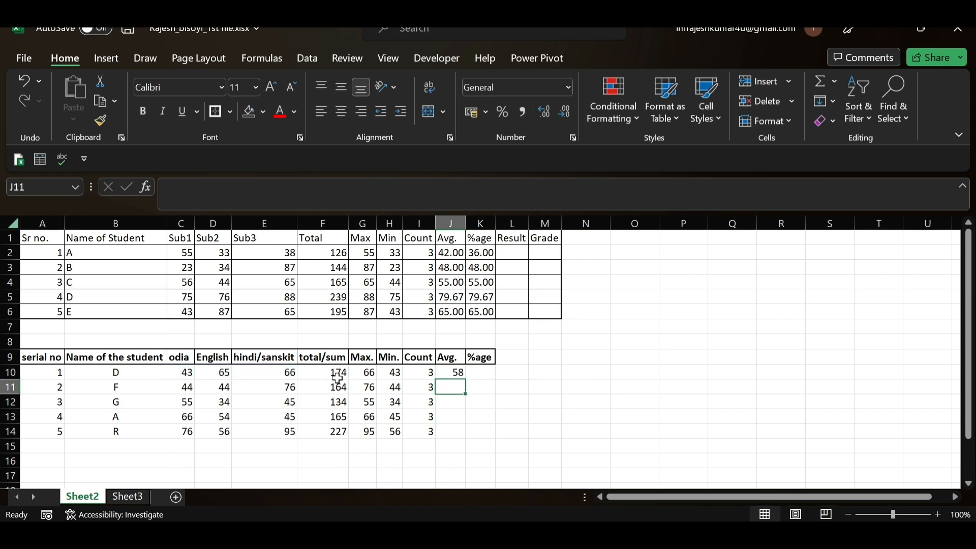
# Check the average of the first student's marks C10:E10 against the value calculated in J10
pyautogui.moveTo(181, 375); pyautogui.dragTo(280, 381)
pyautogui.click(271, 381)
pyautogui.moveTo(189, 376); pyautogui.dragTo(257, 375)
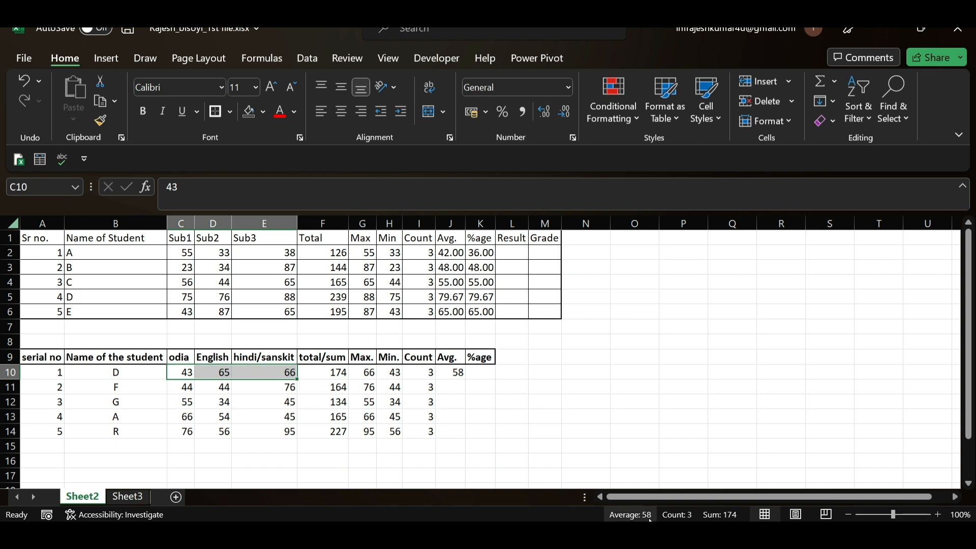
pyautogui.click(478, 385)
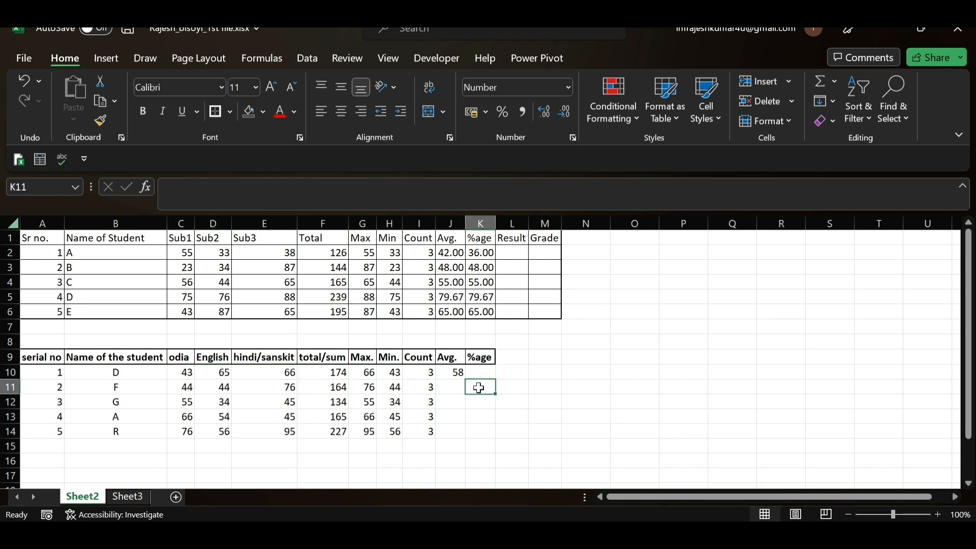
# Fill the average formula from J10 down through J14 for the remaining students
pyautogui.click(457, 376)
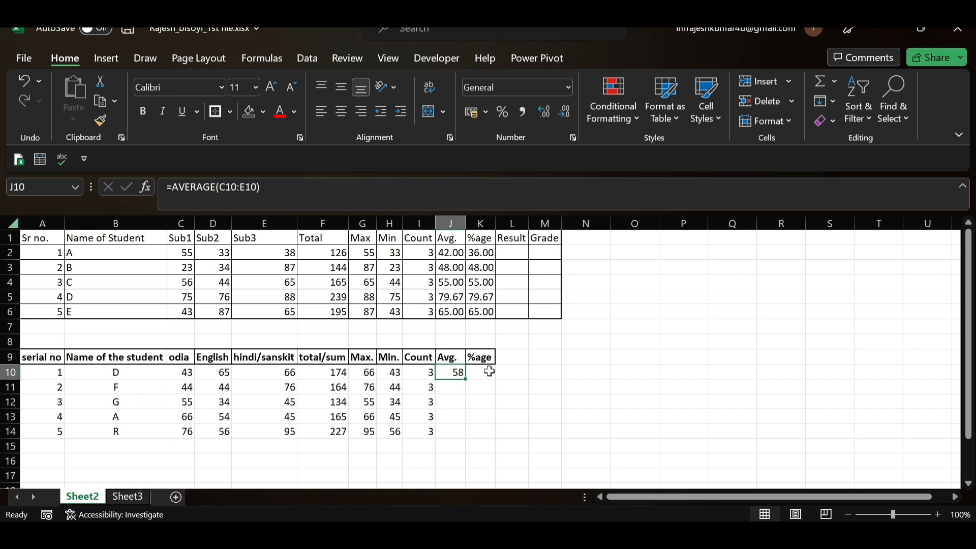
pyautogui.hotkey('shift', 'Down')
pyautogui.hotkey('shift', 'Down')
pyautogui.hotkey('shift', 'Down')
pyautogui.hotkey('shift', 'Down')
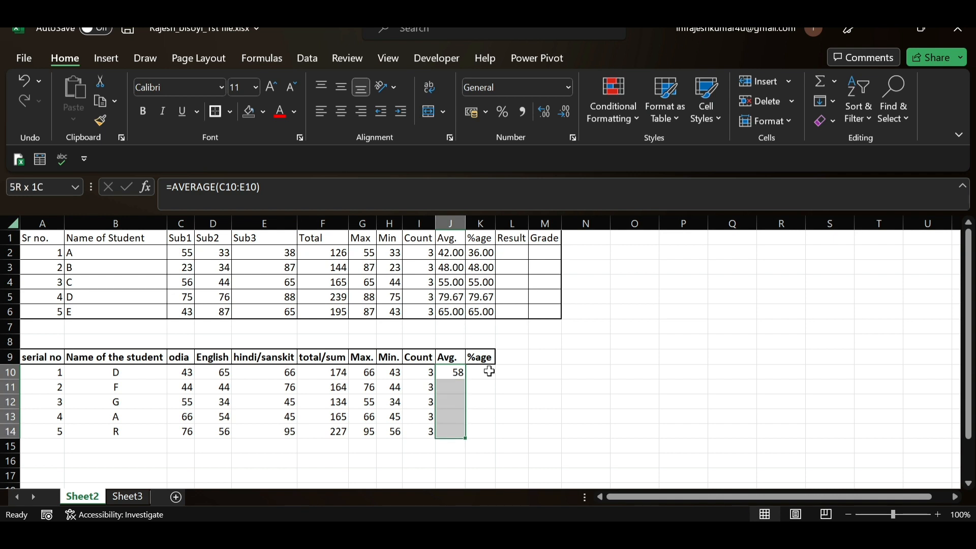
pyautogui.hotkey('ctrl', 'd')
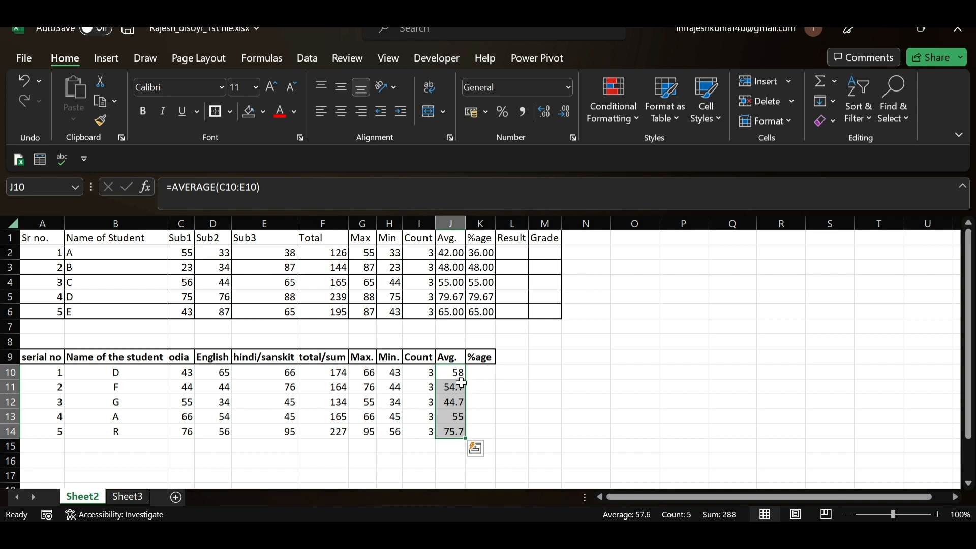
pyautogui.click(500, 384)
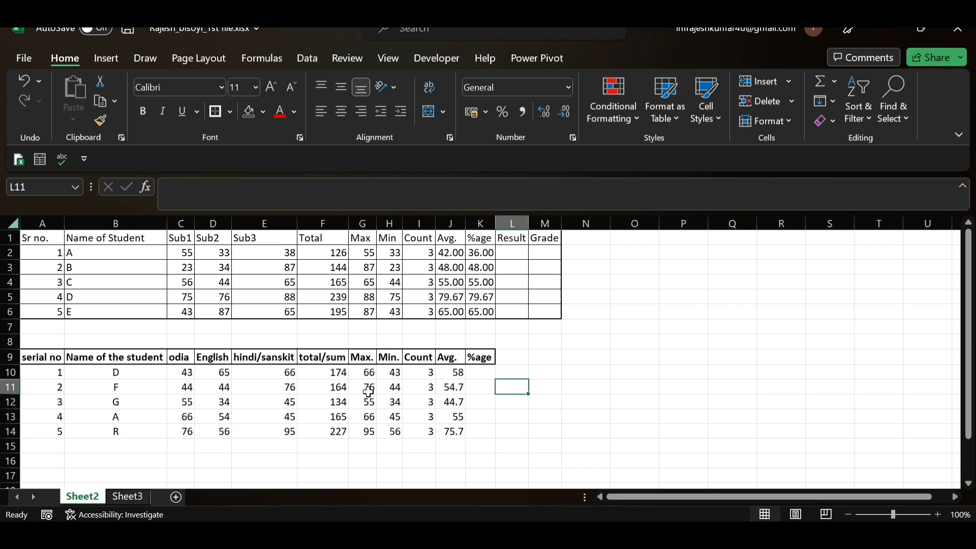
# Examine which quick AutoSum functions are available for the first student's percentage cell K10
pyautogui.click(482, 374)
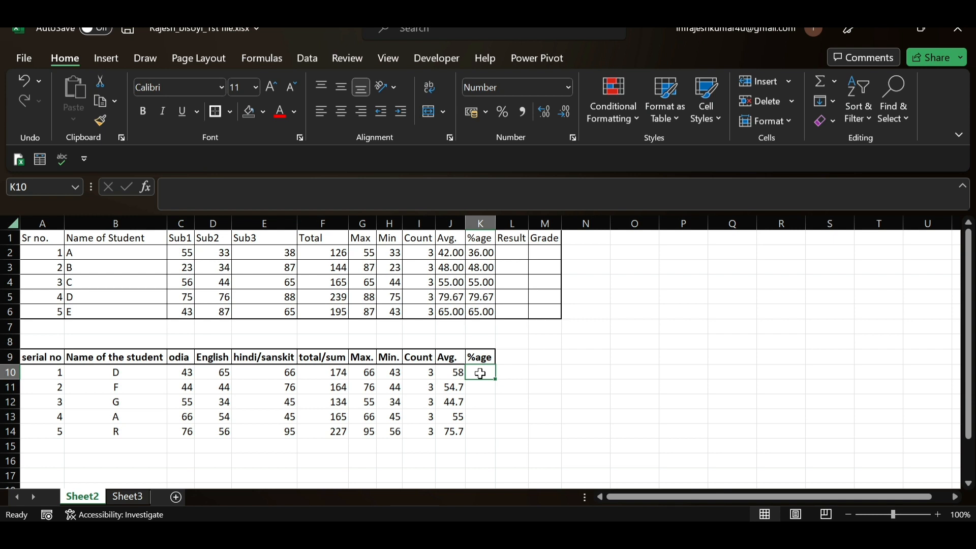
pyautogui.click(542, 374)
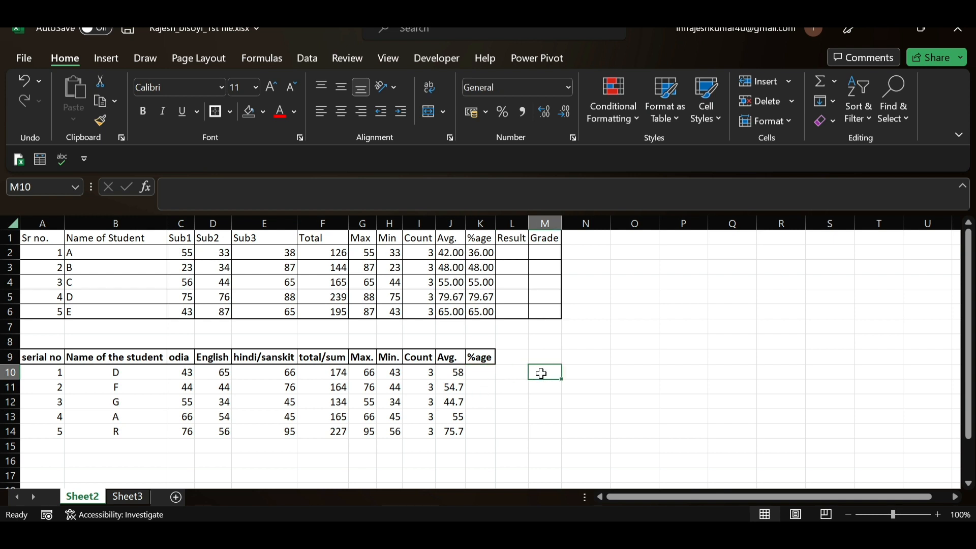
pyautogui.click(490, 375)
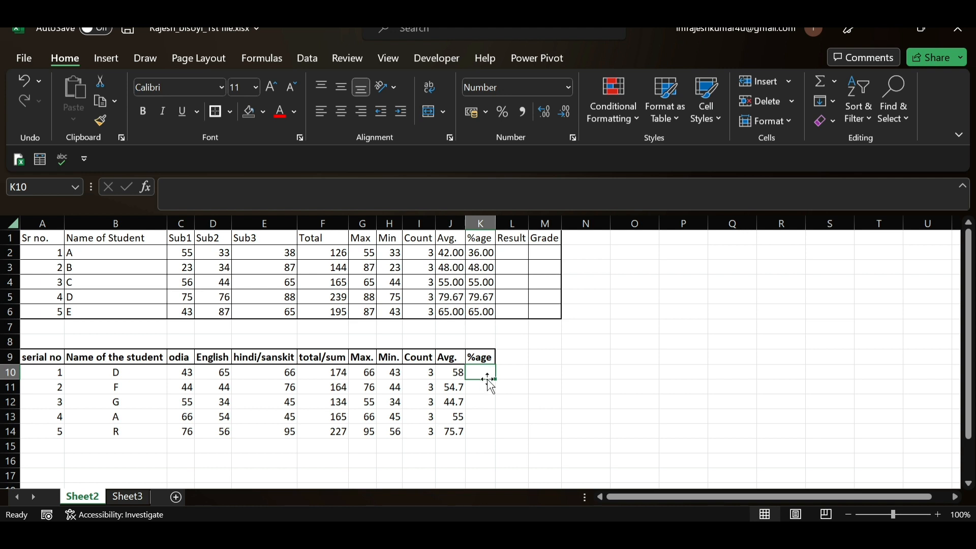
pyautogui.click(526, 379)
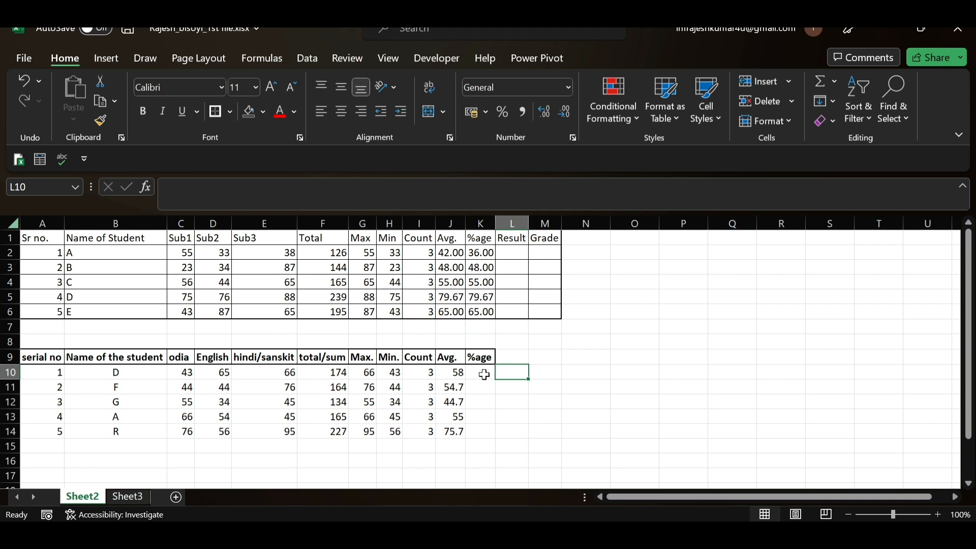
pyautogui.click(628, 339)
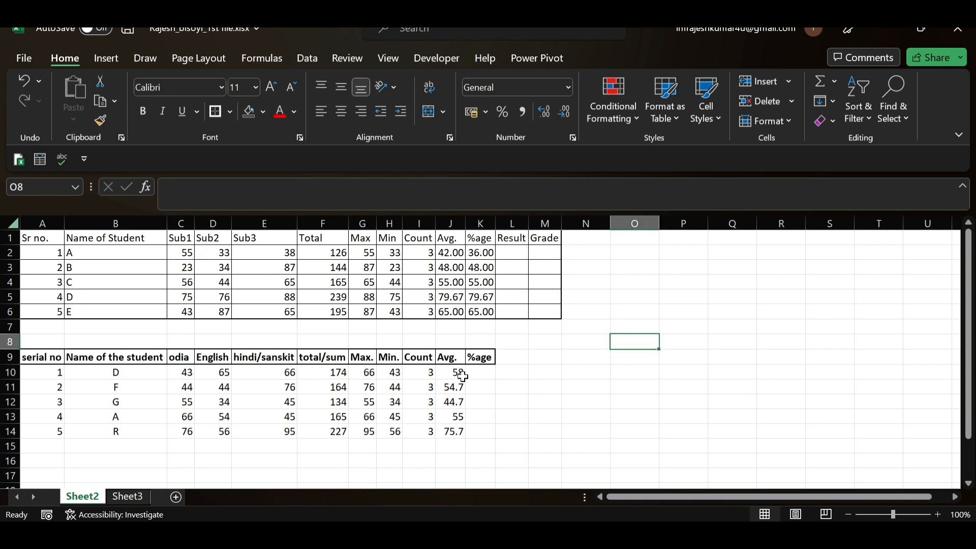
pyautogui.click(473, 375)
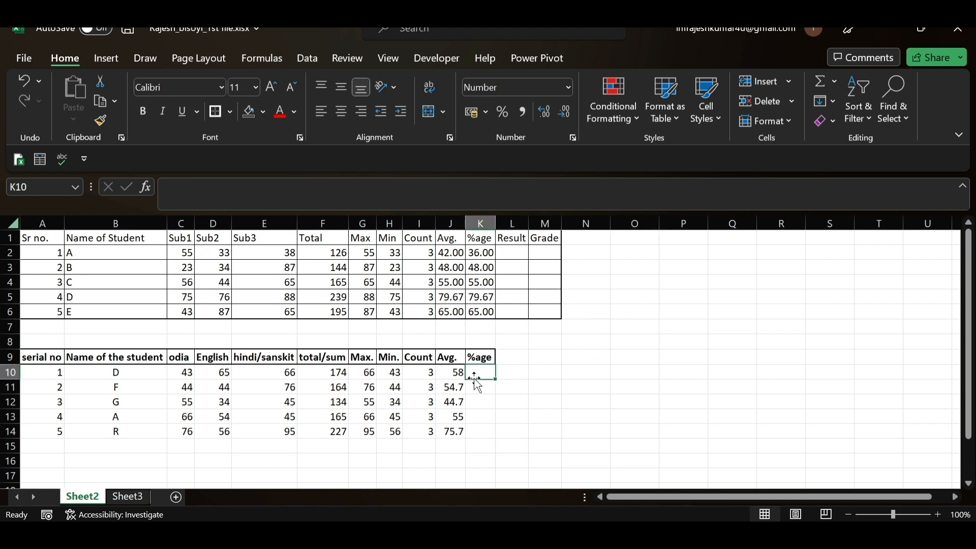
pyautogui.click(835, 82)
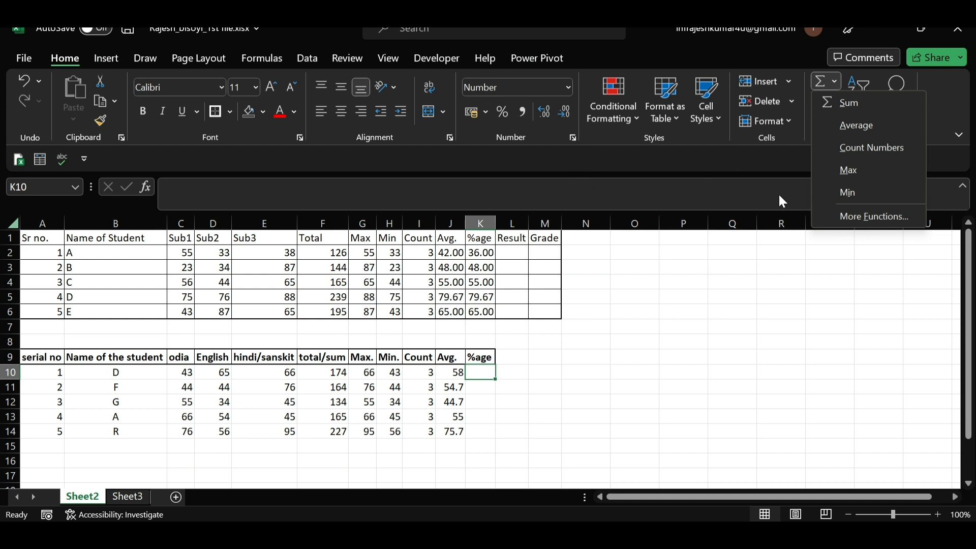
pyautogui.click(804, 279)
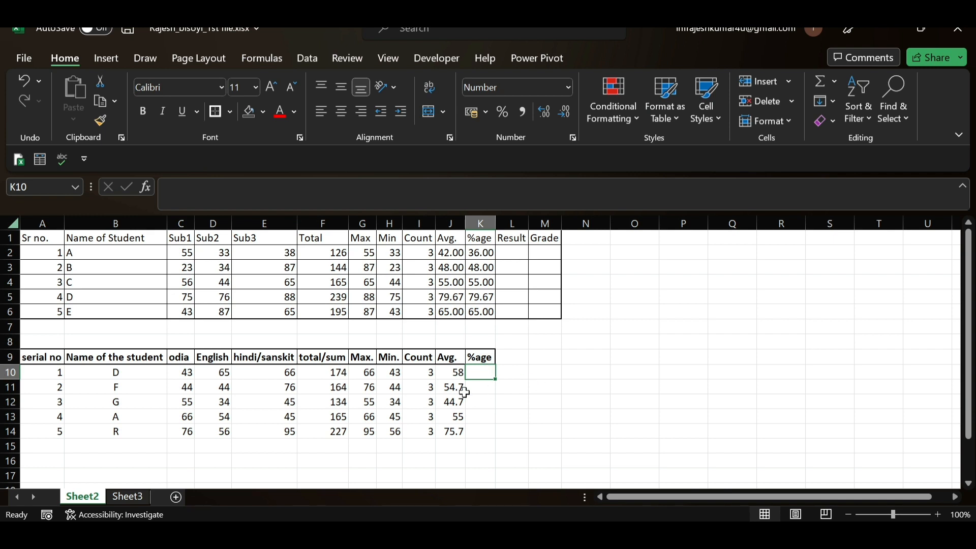
# Calculate the first student's percentage in K10 from the total in F10 with the formula =F10/300*100
pyautogui.click(233, 376)
pyautogui.moveTo(234, 377); pyautogui.dragTo(188, 383)
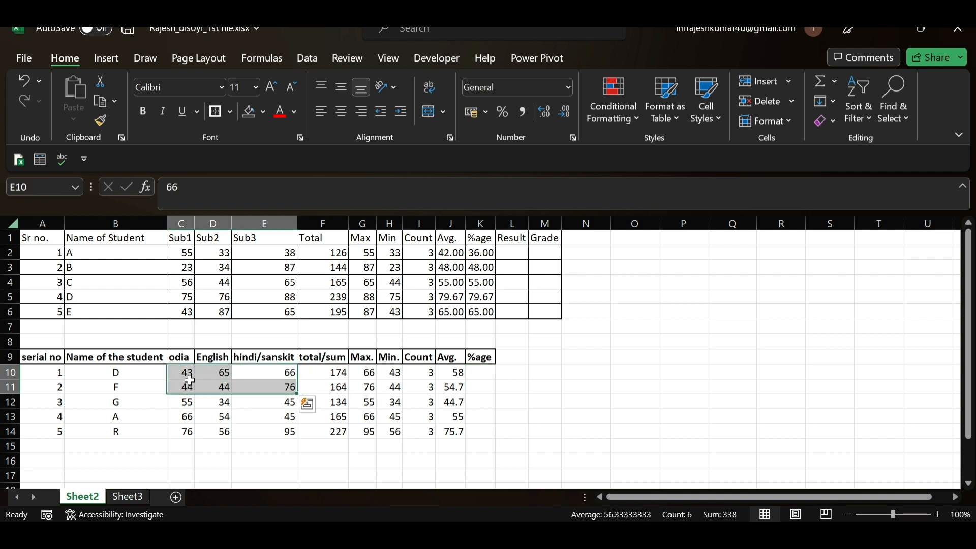
pyautogui.click(282, 401)
pyautogui.click(327, 375)
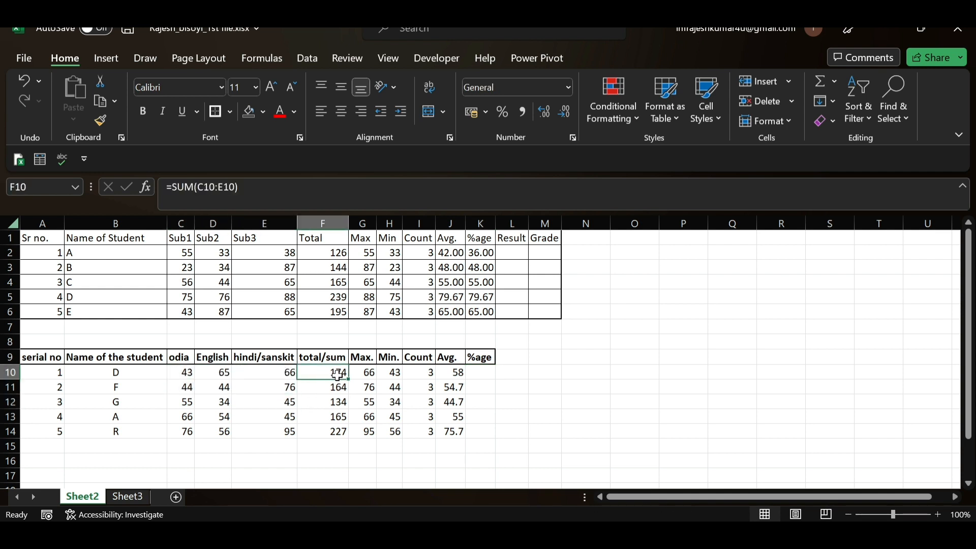
pyautogui.click(481, 374)
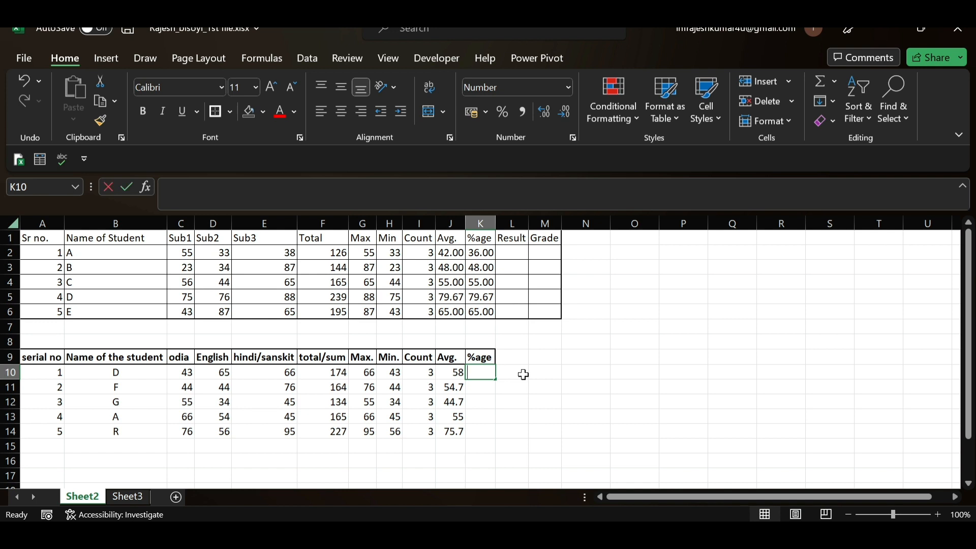
pyautogui.write('=')
pyautogui.click(339, 375)
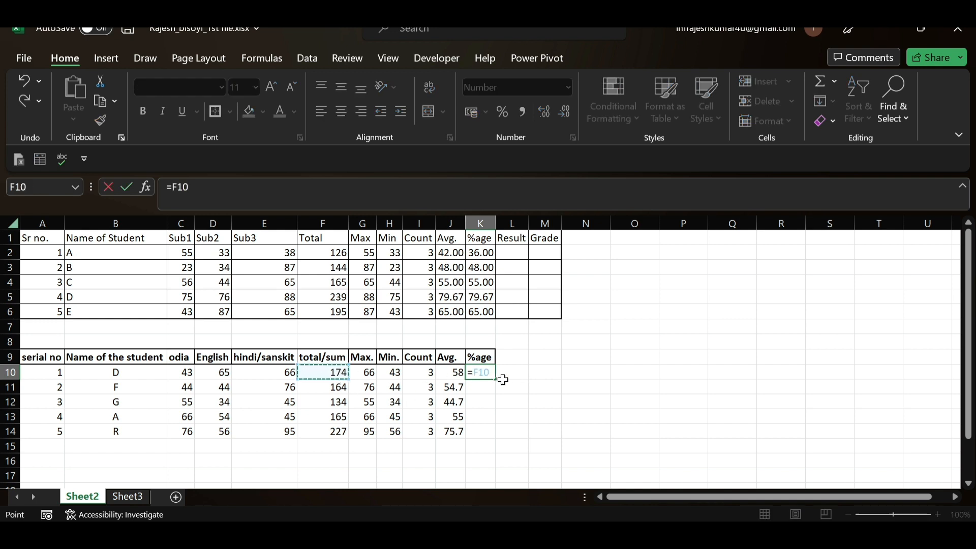
pyautogui.write('/3')
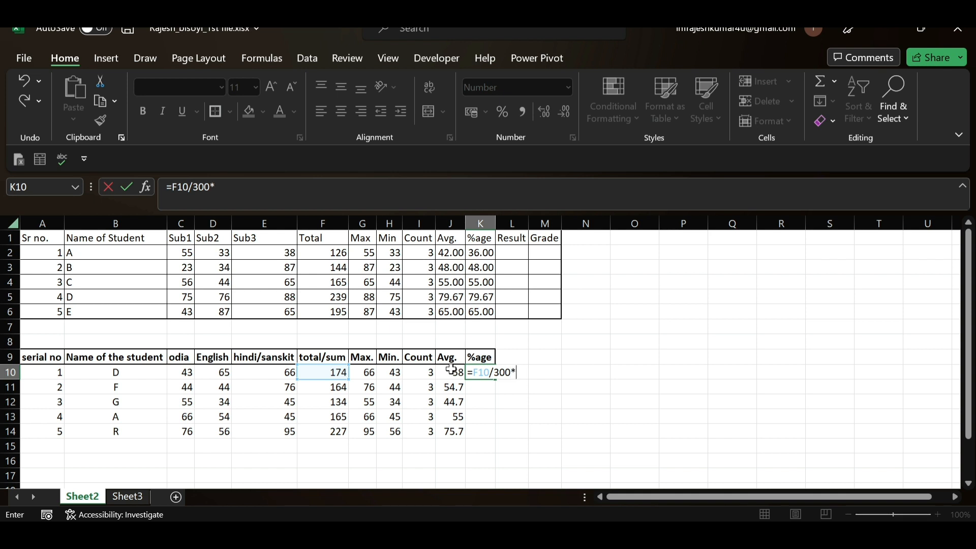
pyautogui.write('00')
pyautogui.press('Return')
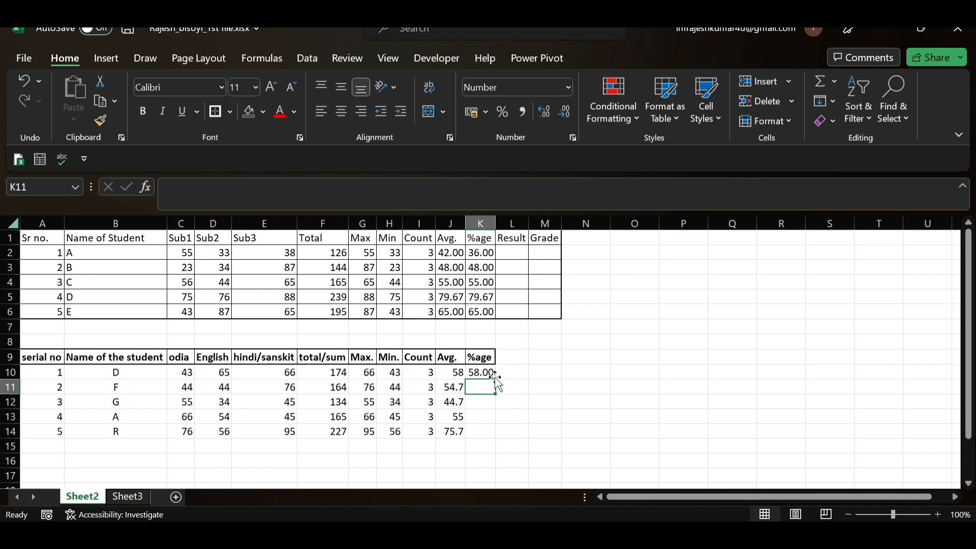
# Fill the percentage formula from K10 down through K14 for the remaining students
pyautogui.click(499, 374)
pyautogui.click(479, 373)
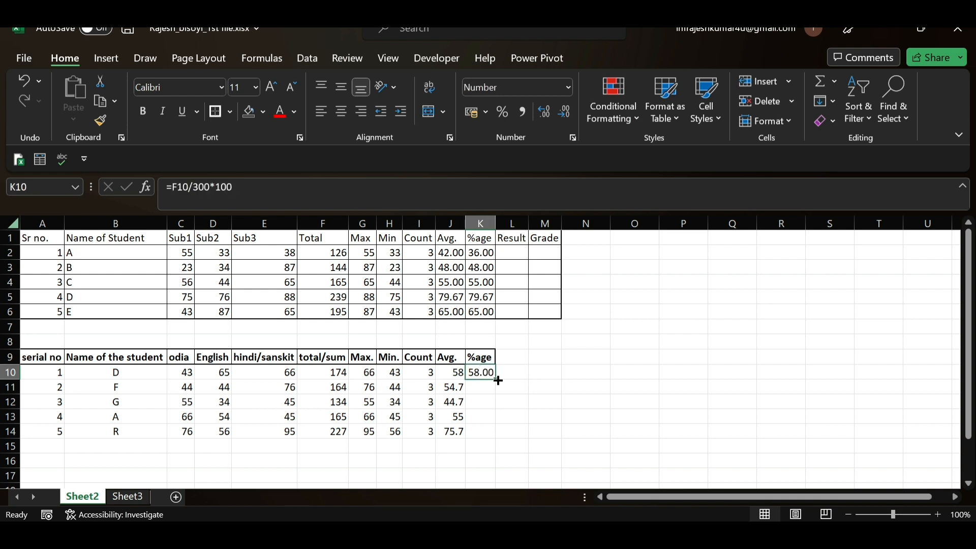
pyautogui.moveTo(499, 381); pyautogui.dragTo(497, 435)
pyautogui.click(538, 412)
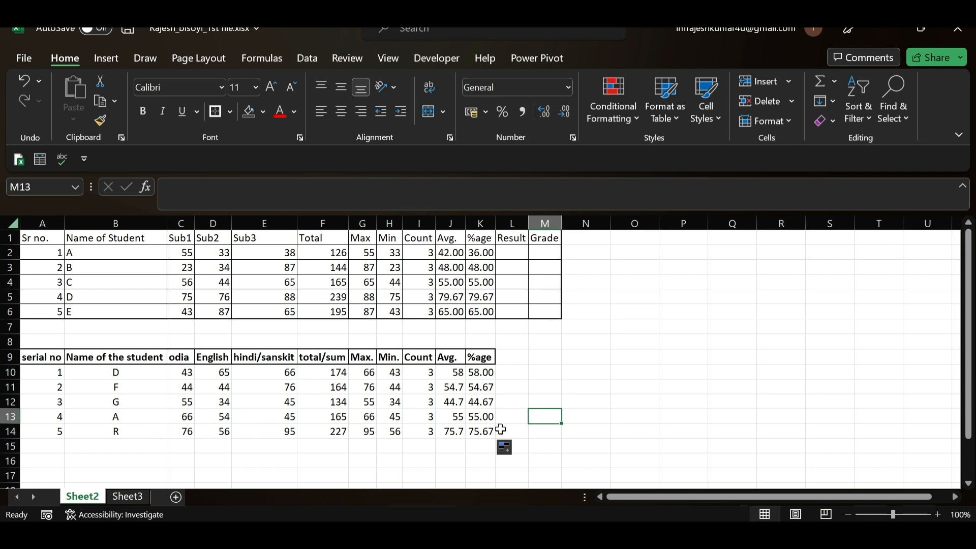
# Review the filled percentages in K10:K14 and inspect the formula behind K10
pyautogui.click(549, 367)
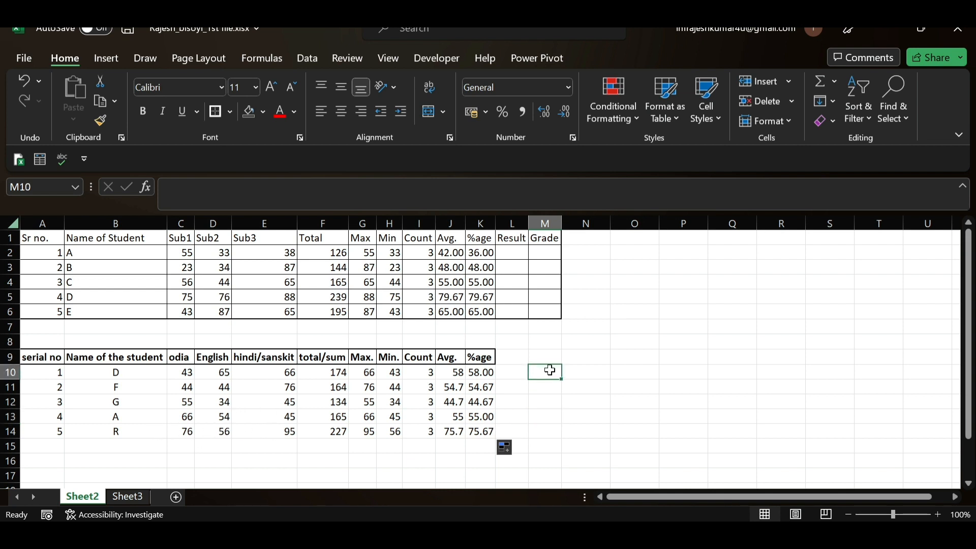
pyautogui.click(591, 374)
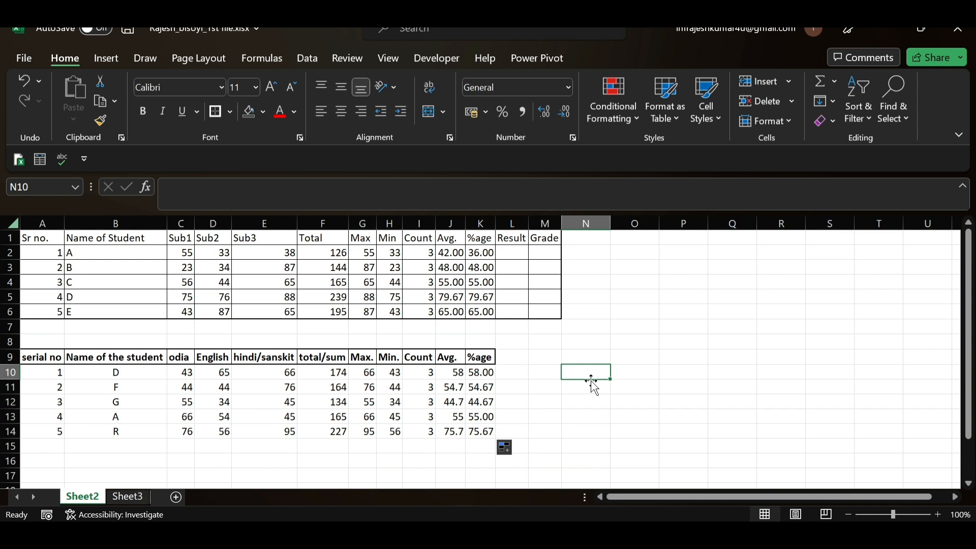
pyautogui.click(570, 402)
pyautogui.click(479, 372)
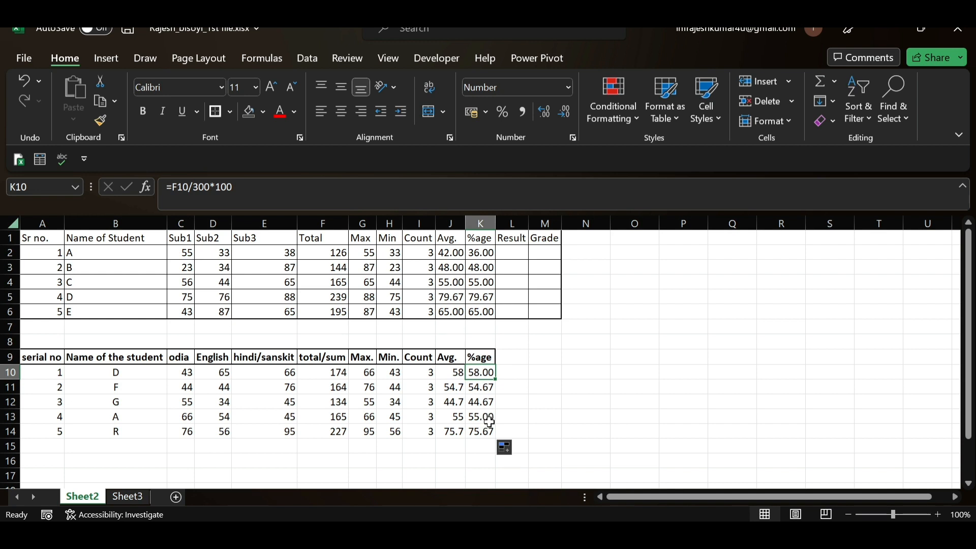
pyautogui.moveTo(498, 381); pyautogui.dragTo(496, 436)
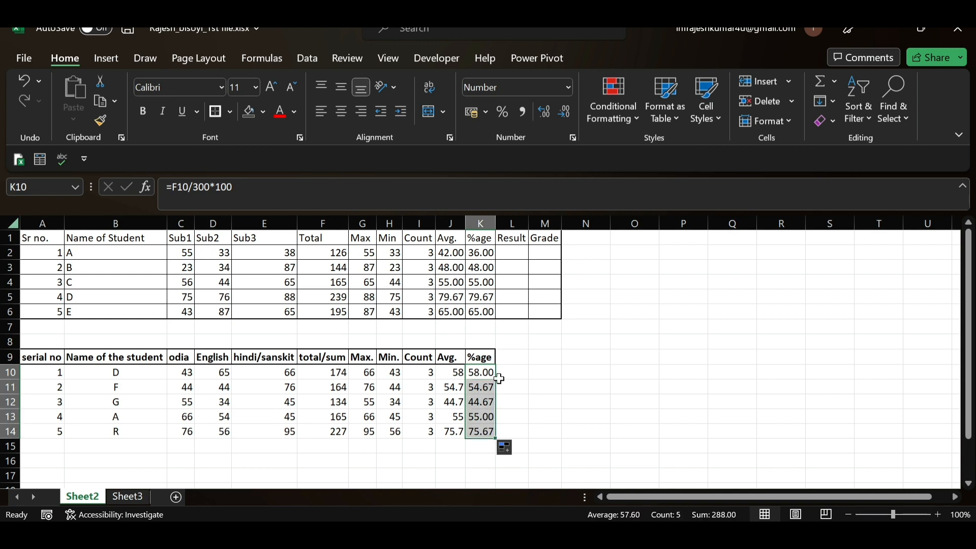
pyautogui.click(545, 387)
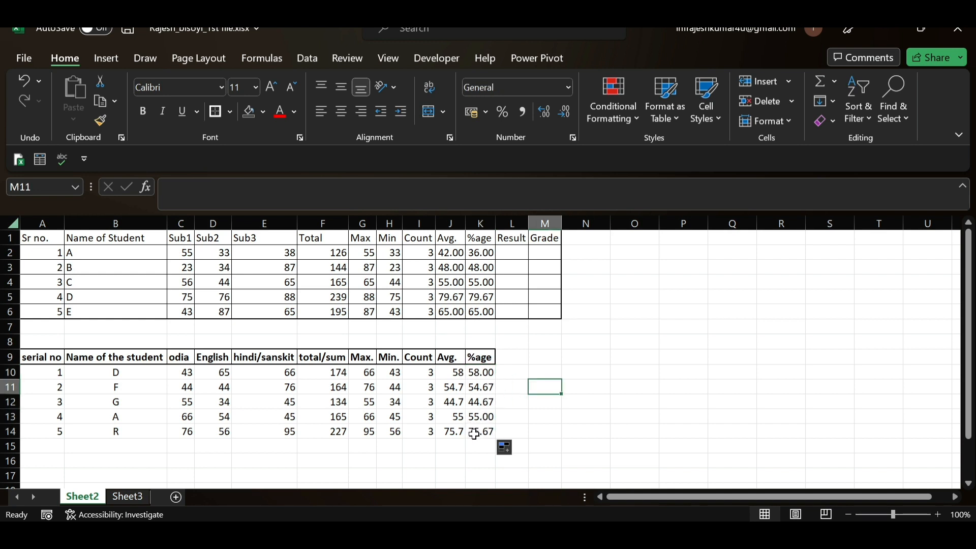
pyautogui.press('Down')
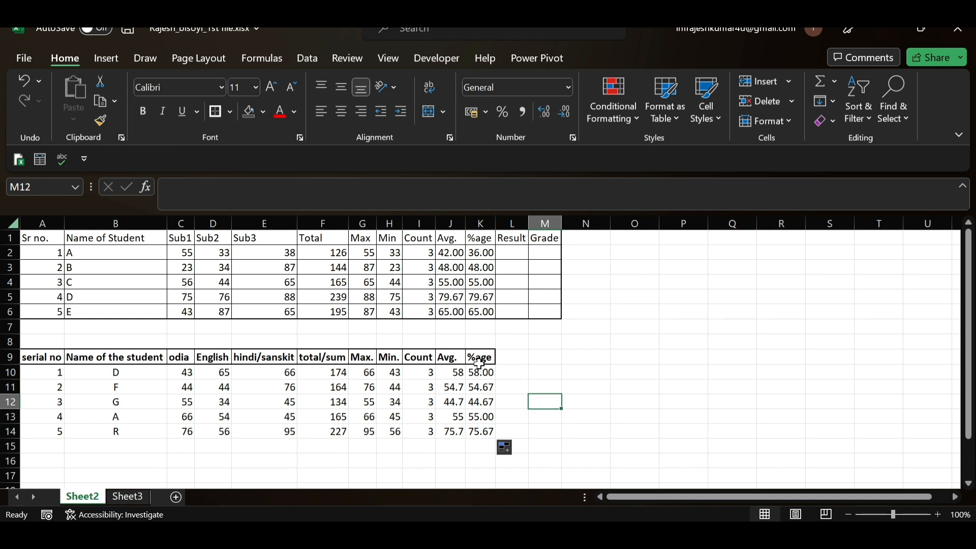
pyautogui.click(480, 367)
pyautogui.press('F2')
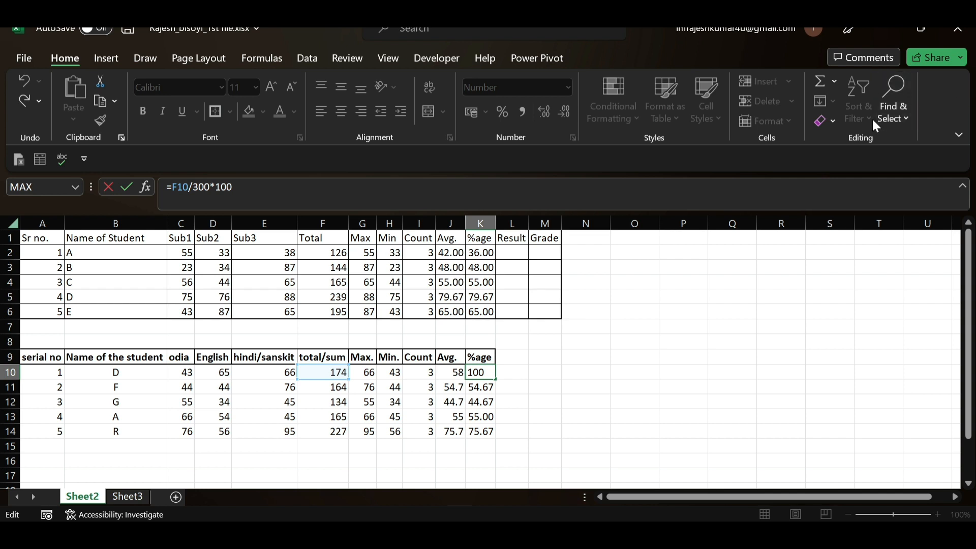
pyautogui.click(865, 296)
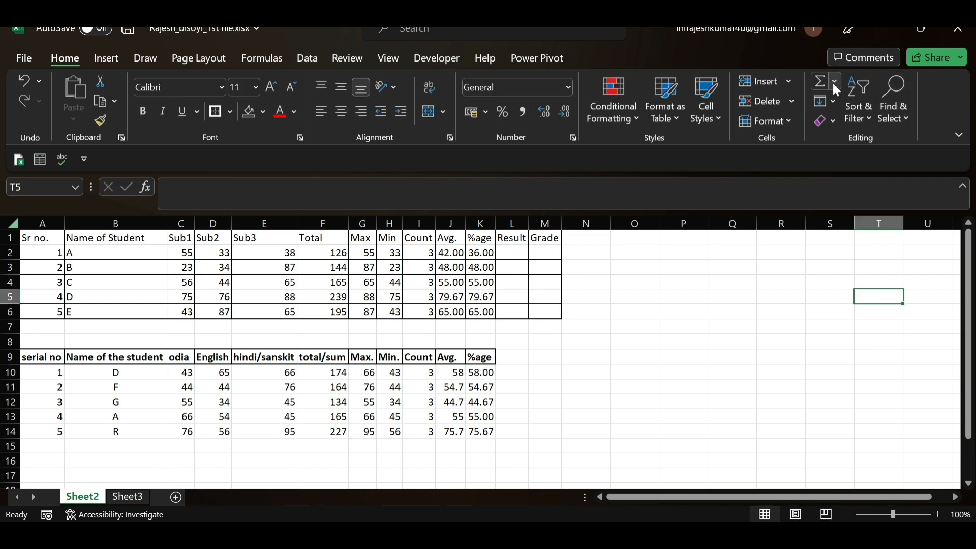
# Browse the recently used functions in the Insert Function dialog and close it without inserting one
pyautogui.click(833, 81)
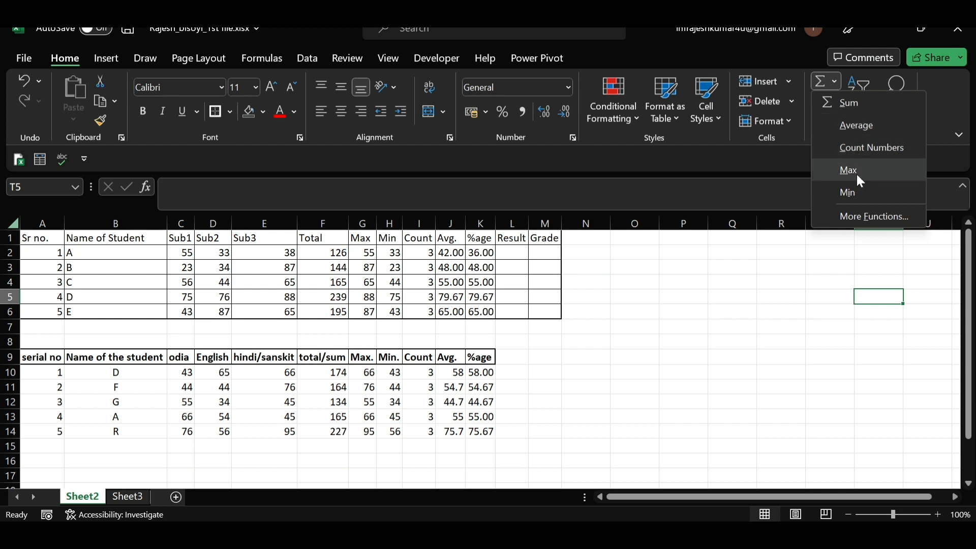
pyautogui.click(872, 217)
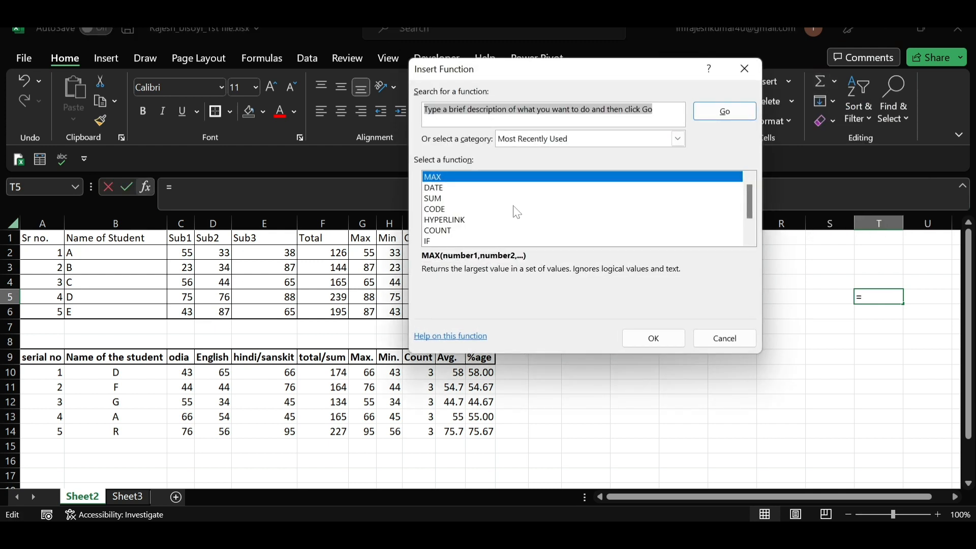
pyautogui.scroll(1, 456, 205)
pyautogui.click(710, 341)
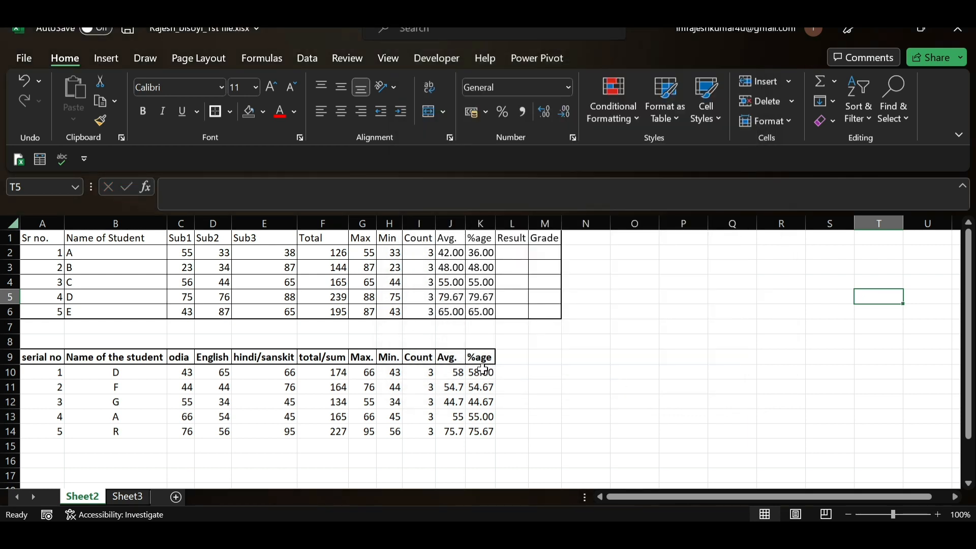
# Compare the second table's Avg. and %age columns and check the first student's marks C10:E10 against the average in J10
pyautogui.click(584, 373)
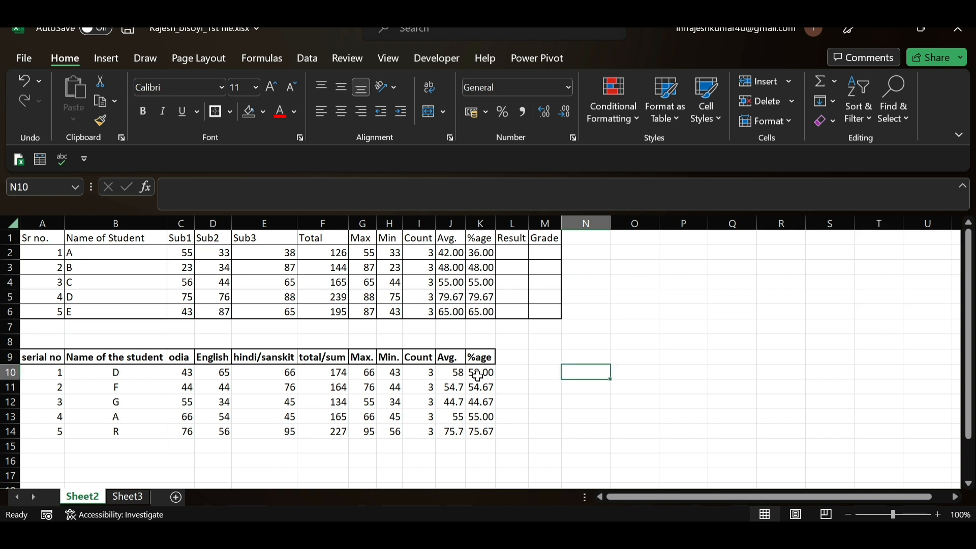
pyautogui.click(451, 358)
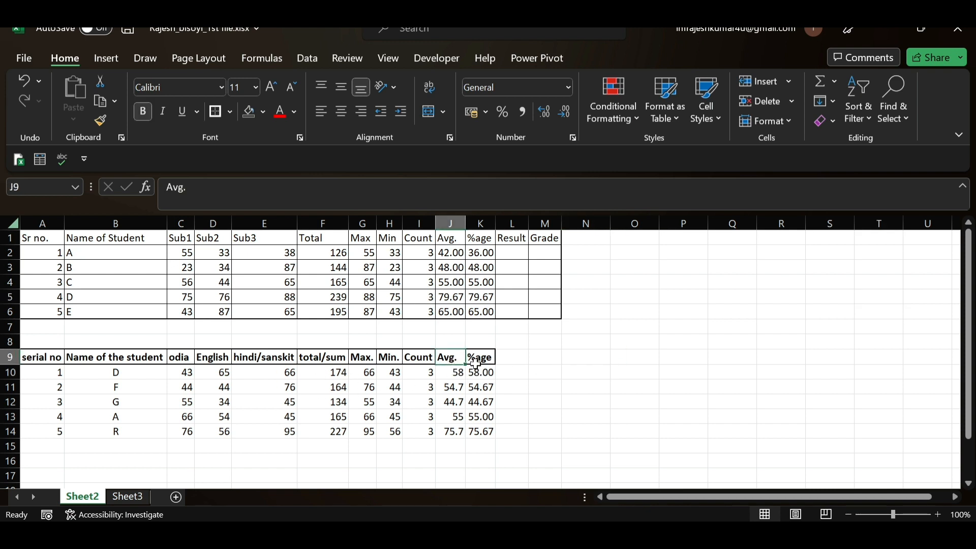
pyautogui.click(480, 359)
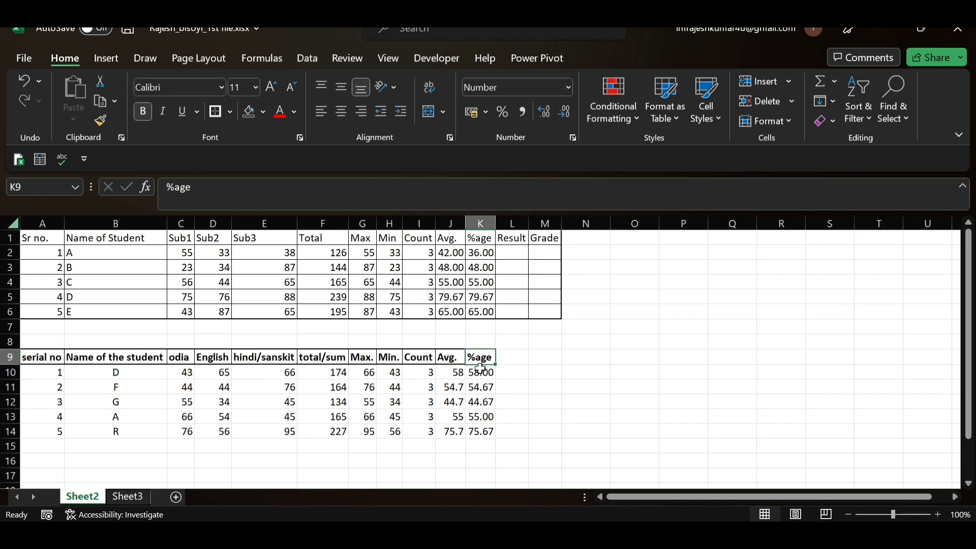
pyautogui.click(457, 360)
pyautogui.click(457, 374)
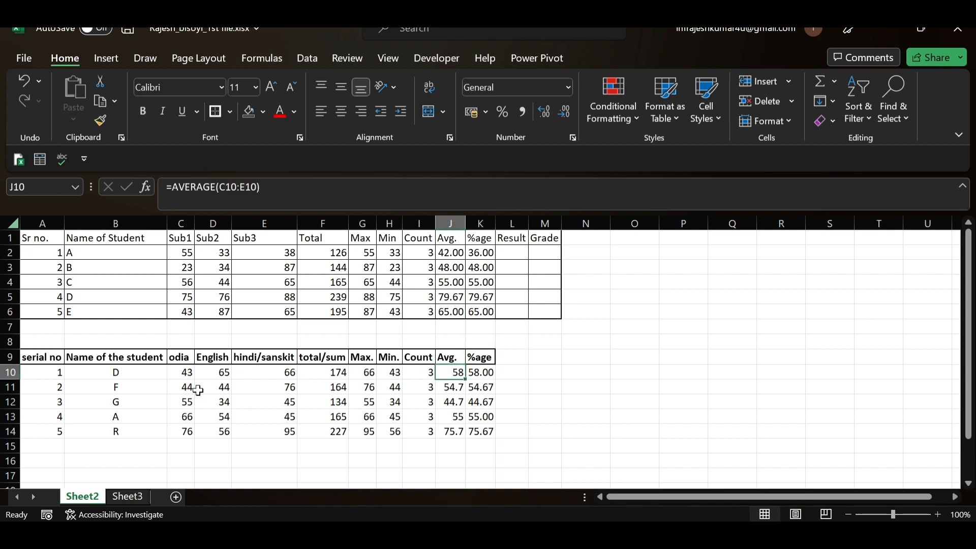
pyautogui.moveTo(185, 374); pyautogui.dragTo(249, 376)
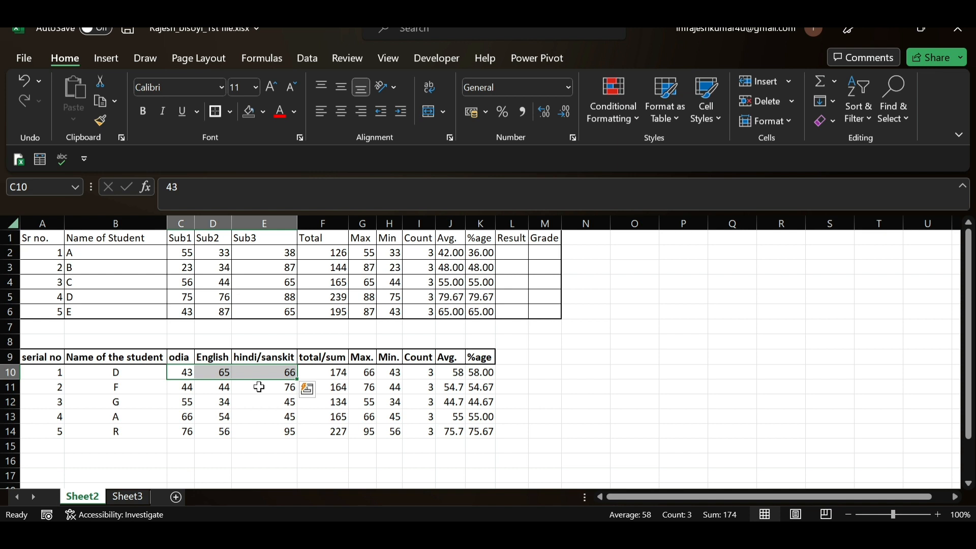
pyautogui.click(189, 375)
pyautogui.moveTo(192, 375); pyautogui.dragTo(289, 376)
pyautogui.moveTo(182, 374); pyautogui.dragTo(243, 375)
# Set the first student's hindi/sanskit mark in E10 to 178
pyautogui.click(251, 389)
pyautogui.click(271, 375)
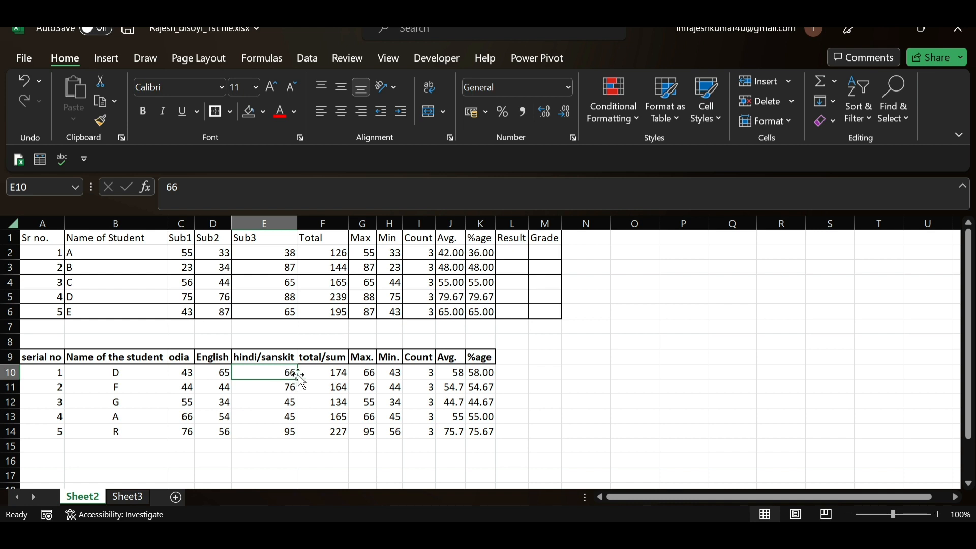
pyautogui.write('178')
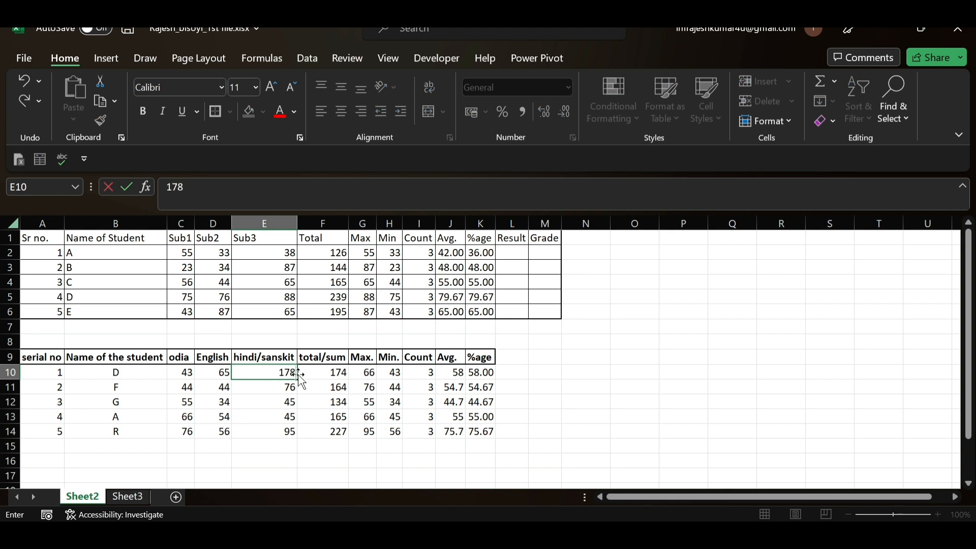
pyautogui.press('Return')
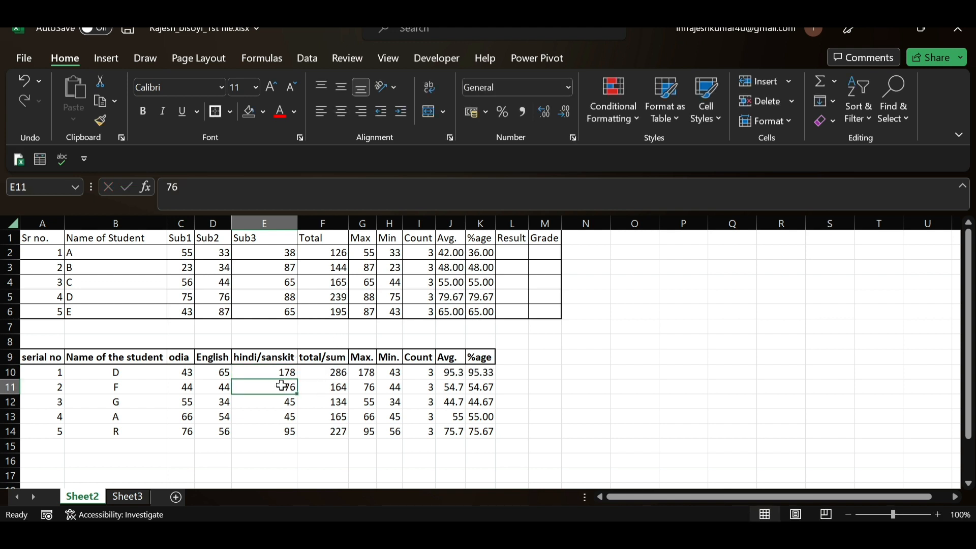
# Set the first student's English mark in D10 to 89 and odia mark in C10 to 78
pyautogui.click(225, 376)
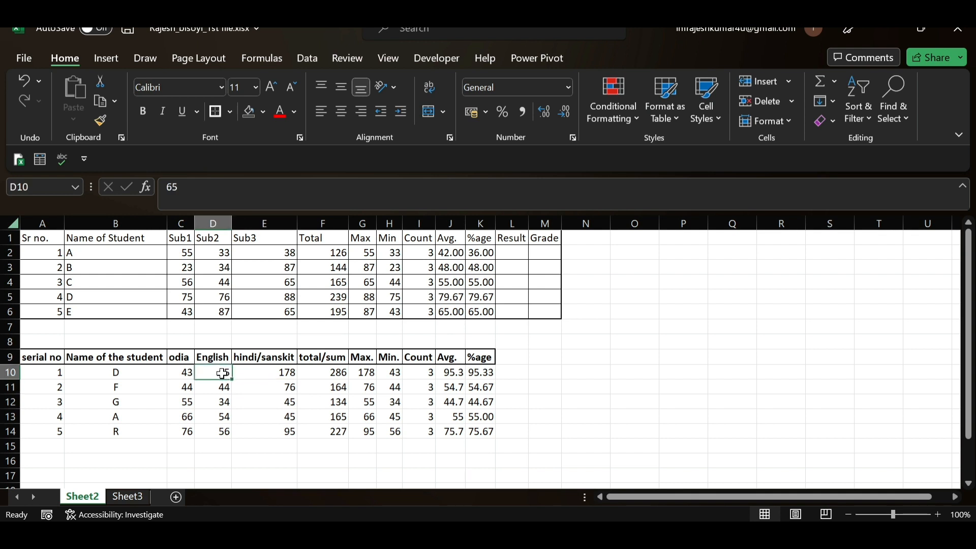
pyautogui.write('89')
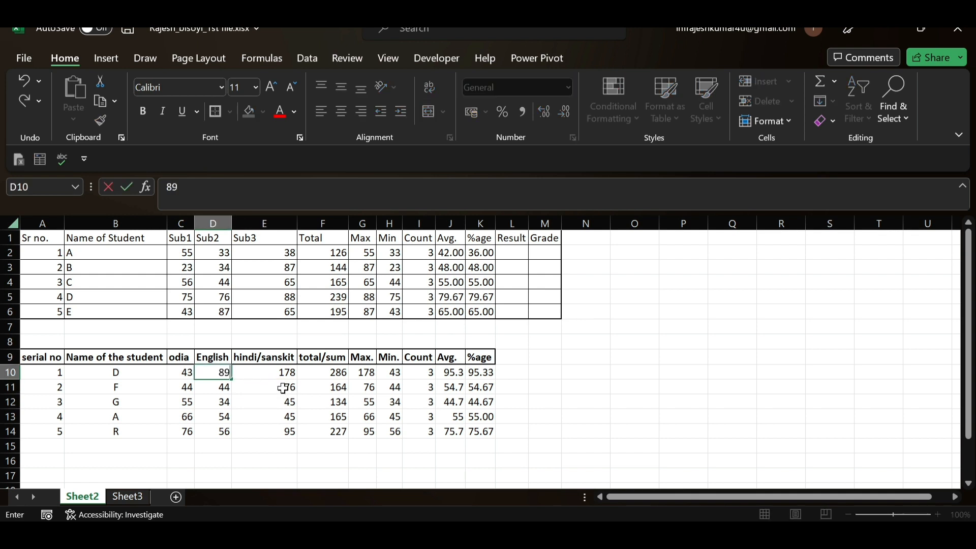
pyautogui.click(289, 431)
pyautogui.click(186, 374)
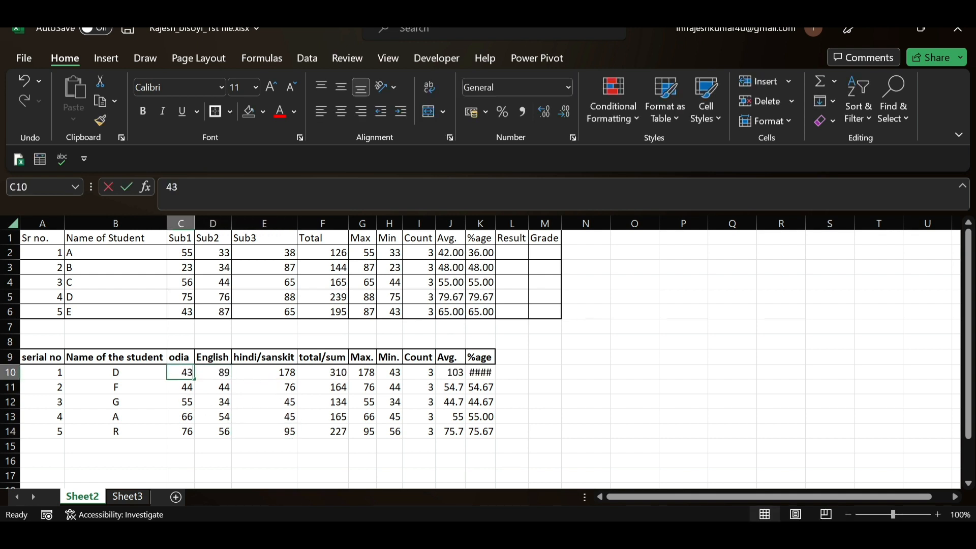
pyautogui.write('78')
pyautogui.press('Return')
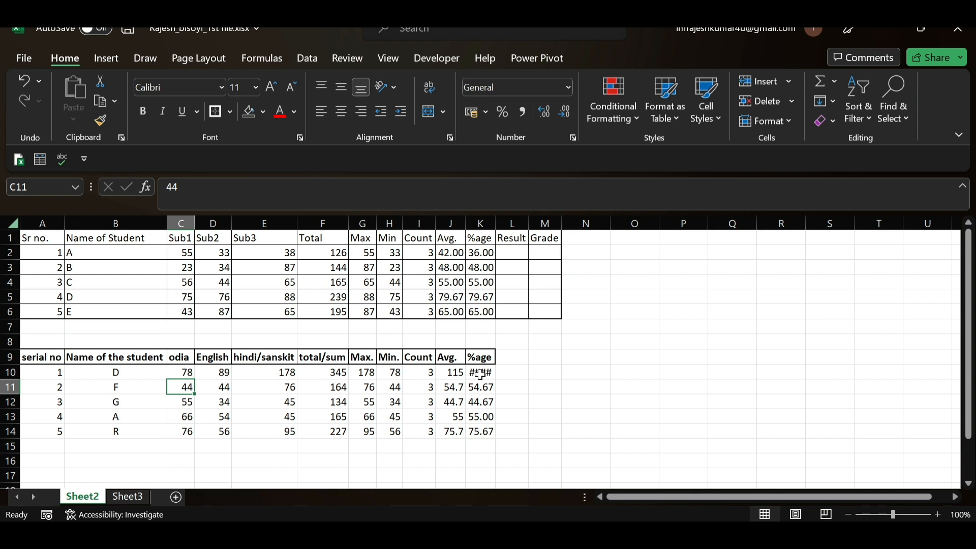
pyautogui.click(12, 224)
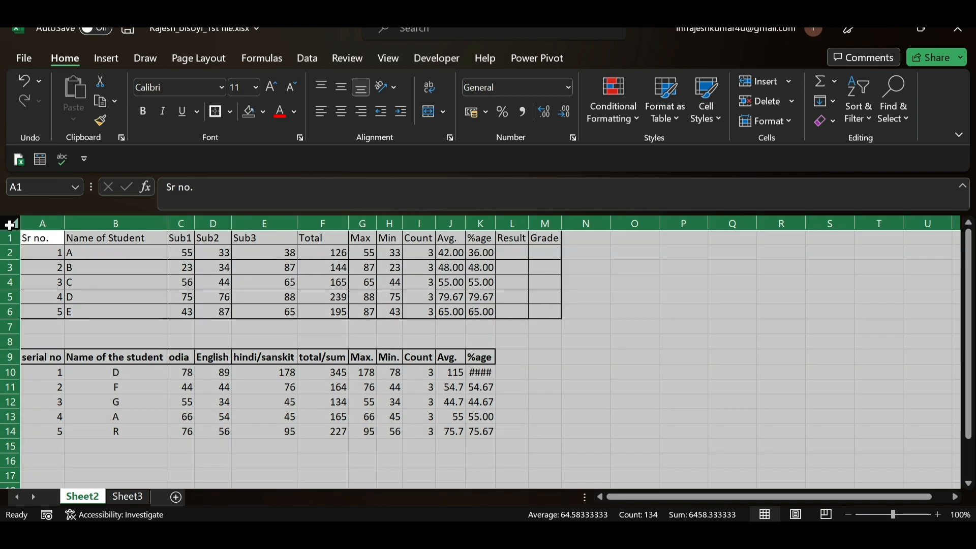
pyautogui.doubleClick(496, 223)
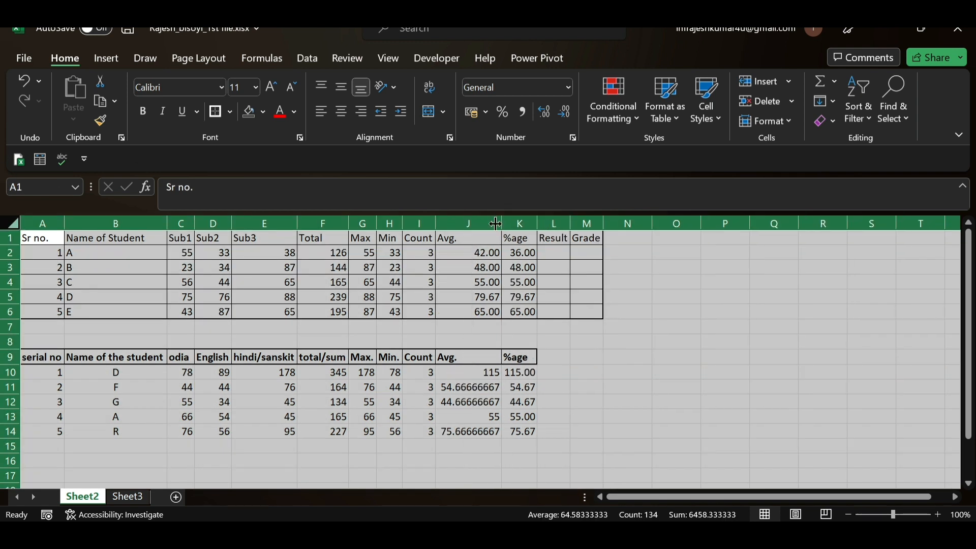
pyautogui.hotkey('ctrl', 'z')
pyautogui.click(569, 368)
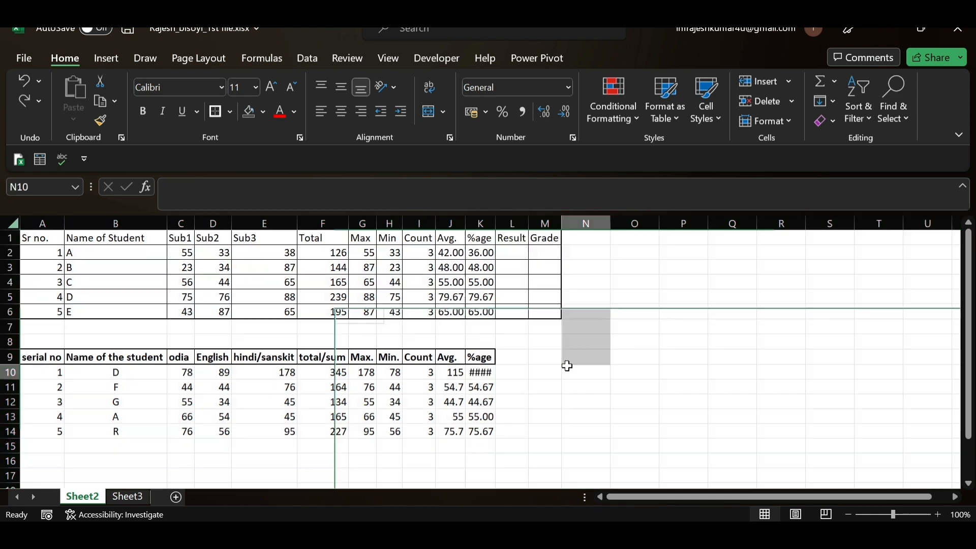
# AutoFit the width of the %age column K to its contents
pyautogui.click(482, 373)
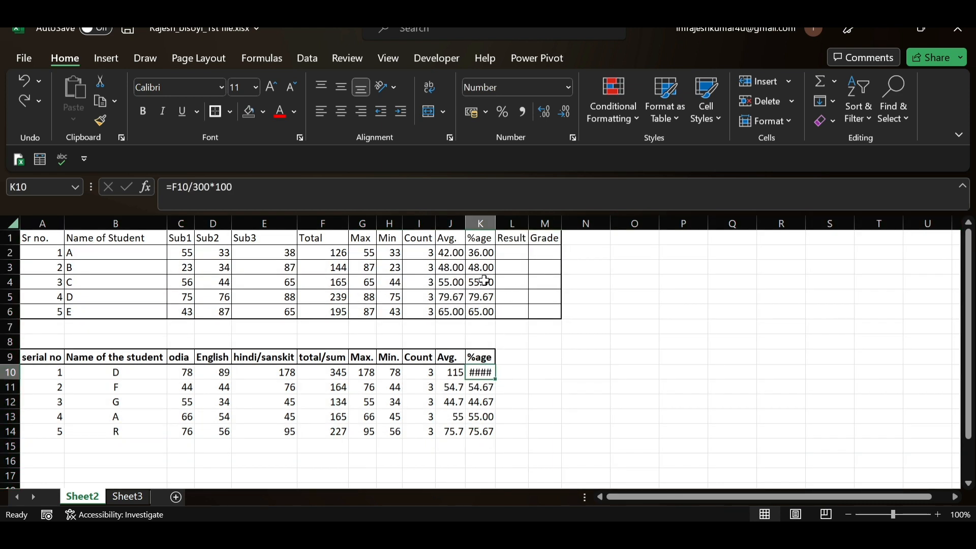
pyautogui.click(481, 224)
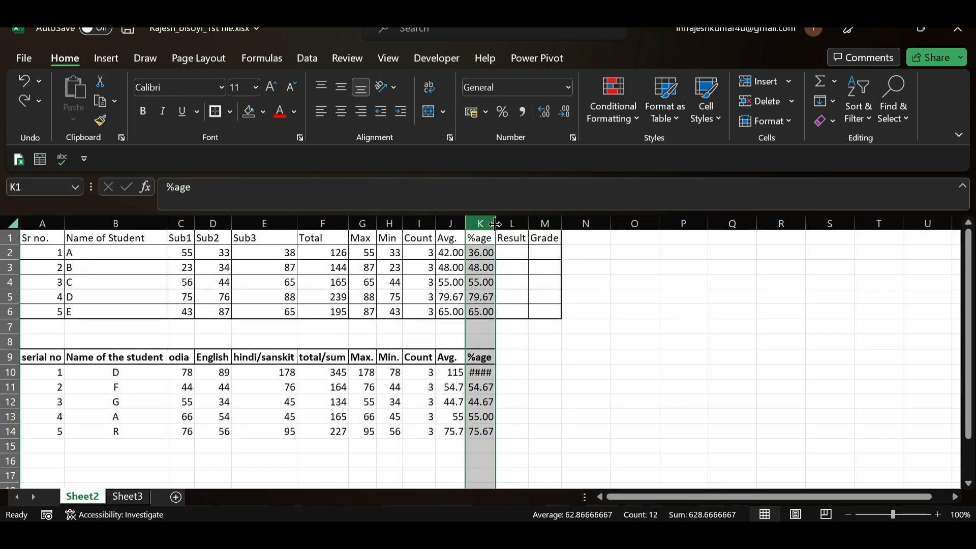
pyautogui.doubleClick(494, 225)
pyautogui.click(551, 371)
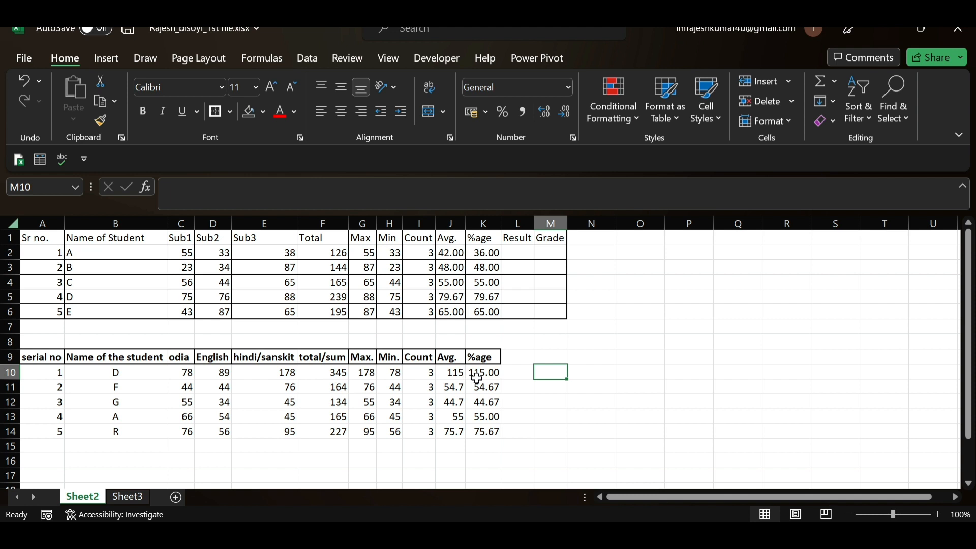
# Increase the indent of the first student's percentage in K10, then reduce it again
pyautogui.click(483, 377)
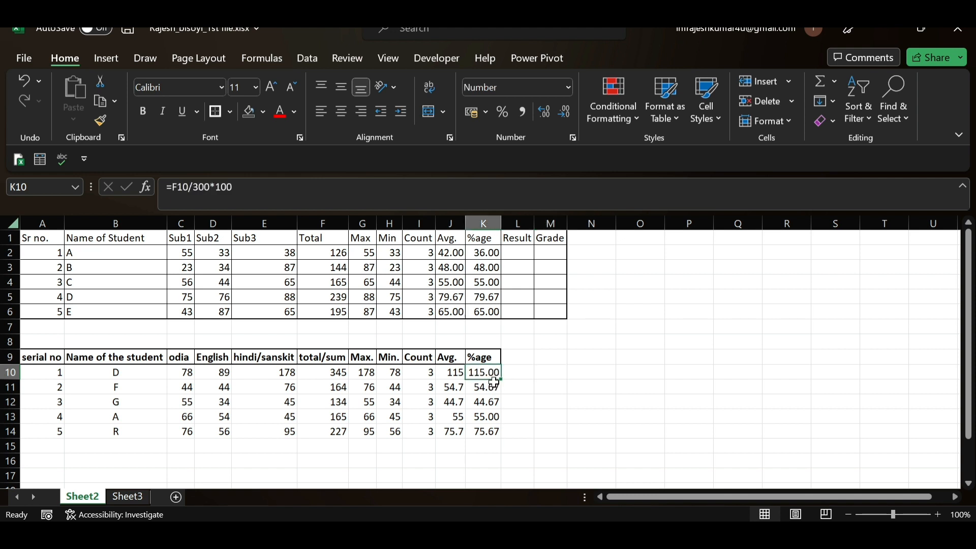
pyautogui.click(400, 112)
pyautogui.click(400, 112)
pyautogui.click(375, 111)
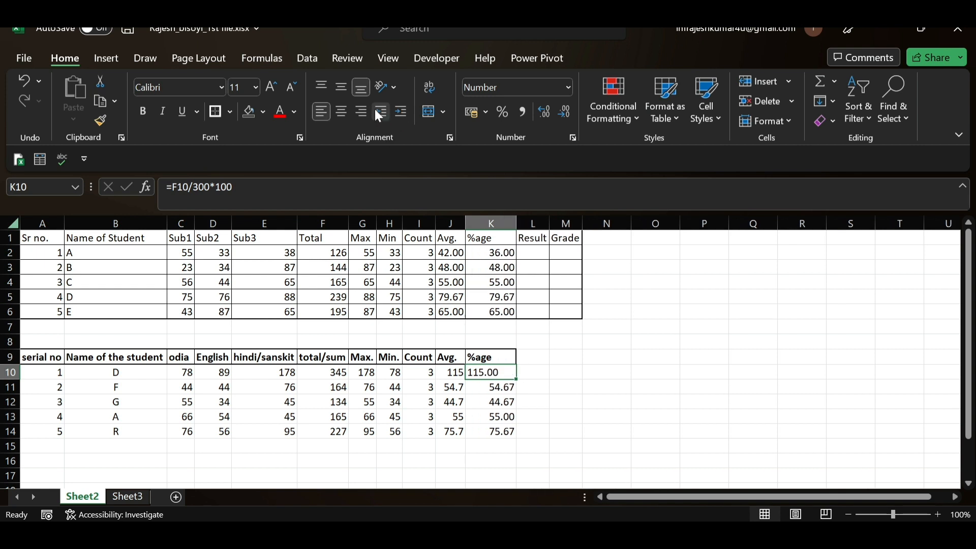
pyautogui.click(638, 375)
pyautogui.click(510, 383)
pyautogui.click(503, 375)
pyautogui.click(592, 341)
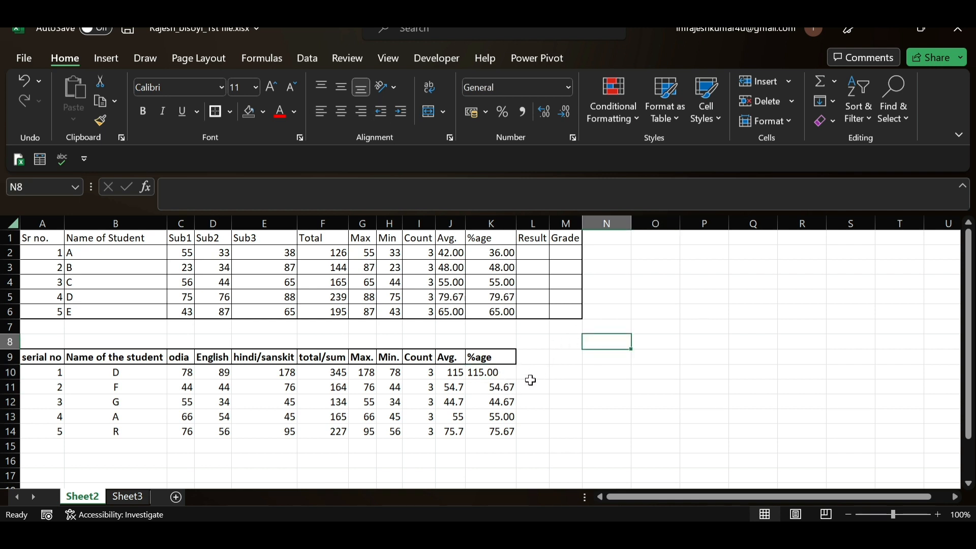
# Narrow the %age column K to fit its values closely
pyautogui.click(496, 223)
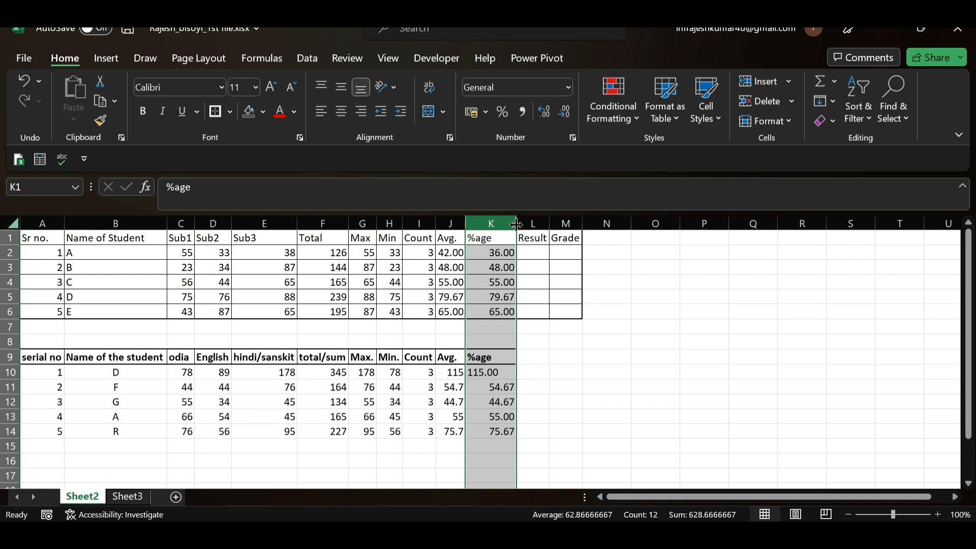
pyautogui.moveTo(517, 224); pyautogui.dragTo(502, 224)
pyautogui.click(527, 355)
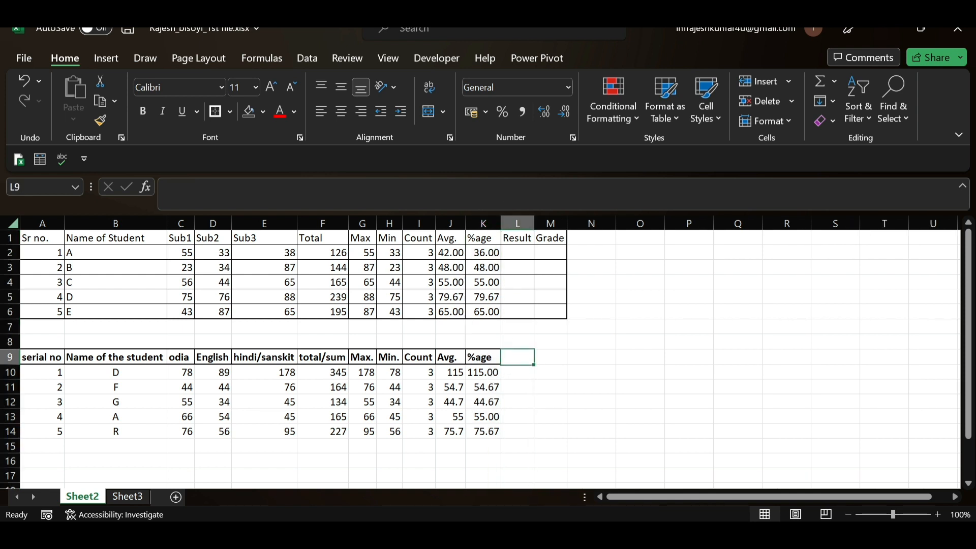
pyautogui.click(484, 216)
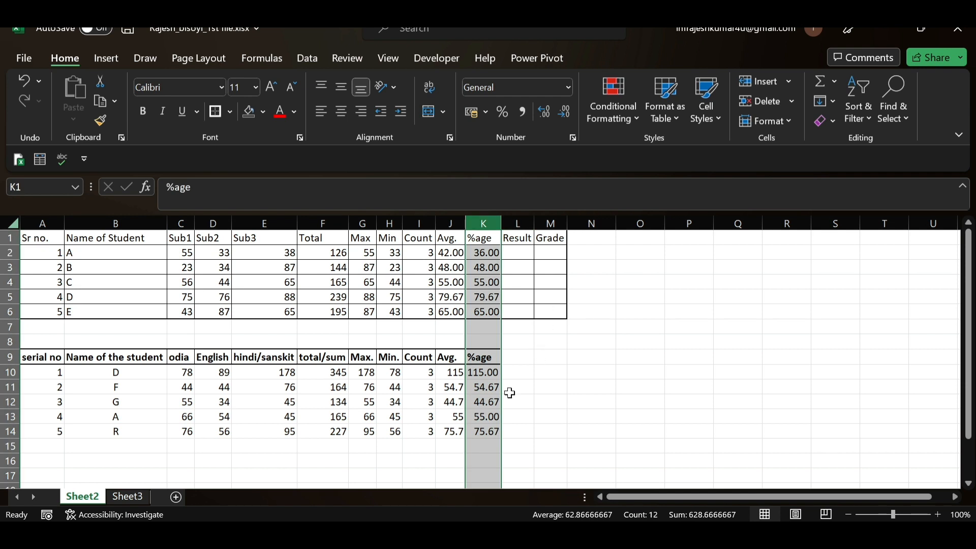
pyautogui.click(571, 390)
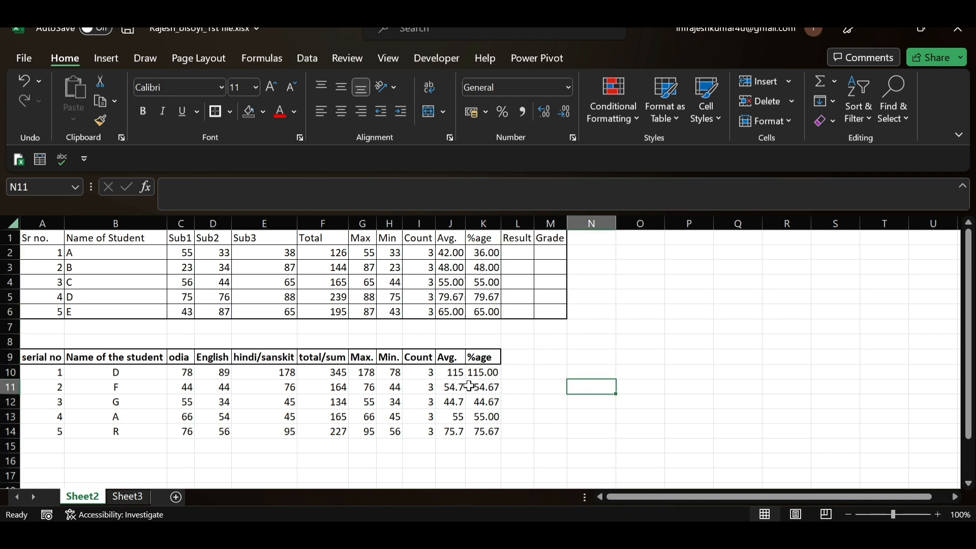
# Compare the first student's marks in C10:E10 with the average formula in J10 and the percentage formula in K10
pyautogui.click(259, 374)
pyautogui.moveTo(189, 373); pyautogui.dragTo(251, 376)
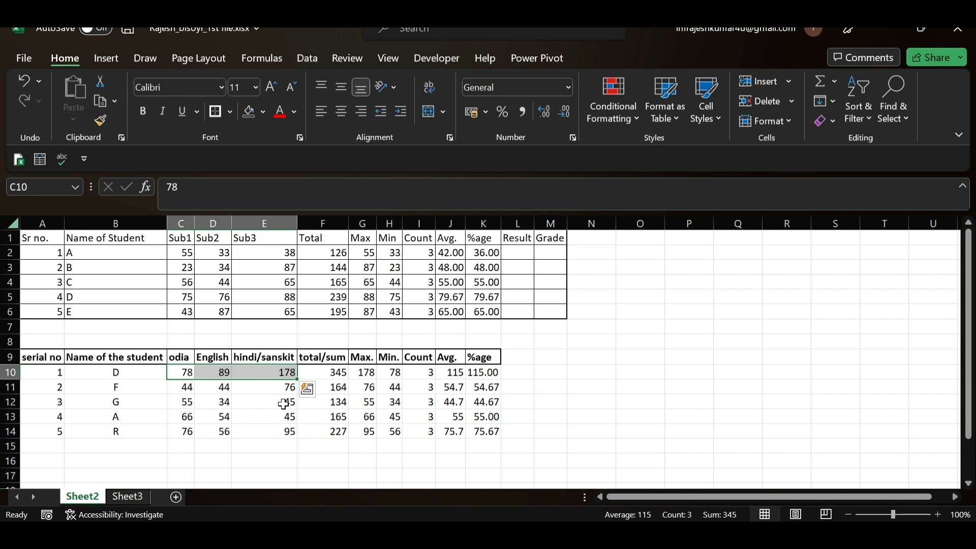
pyautogui.click(452, 375)
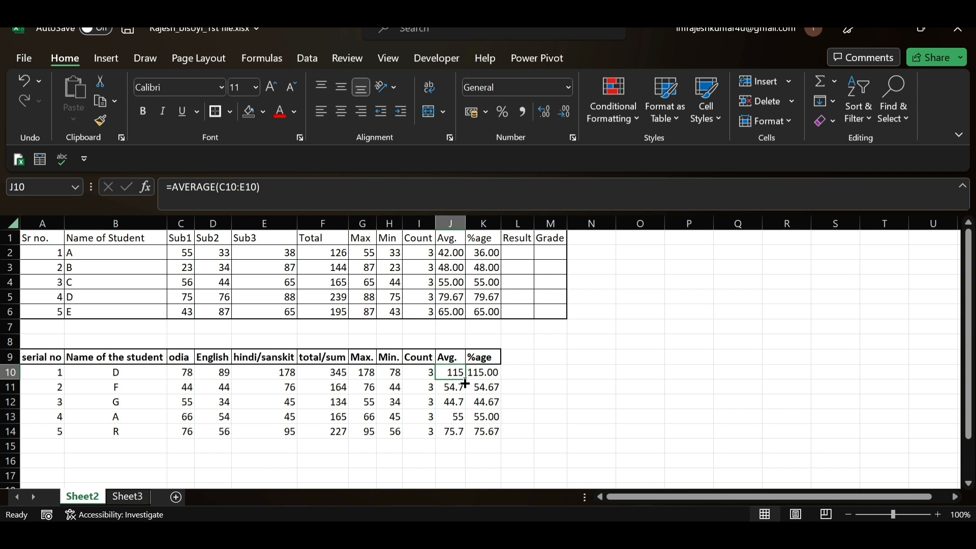
pyautogui.click(546, 372)
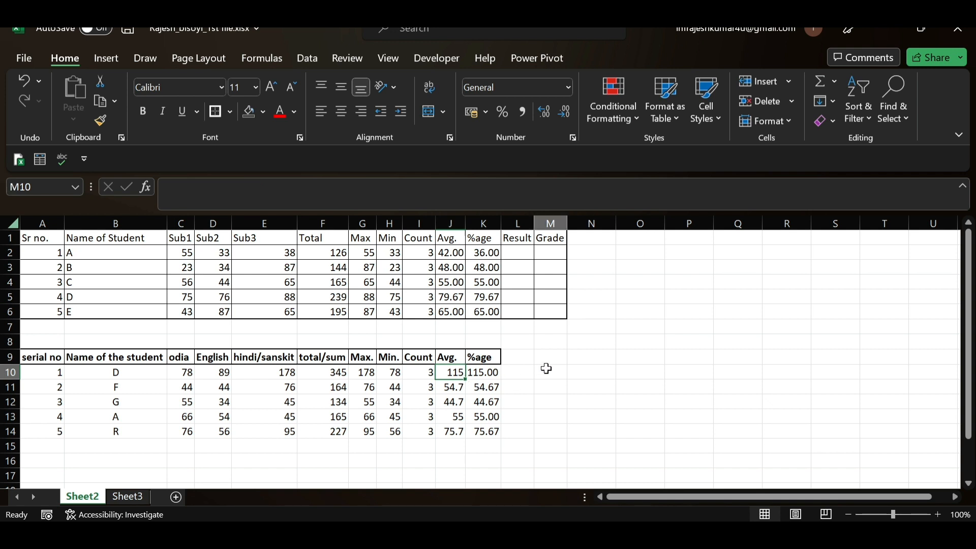
pyautogui.click(490, 377)
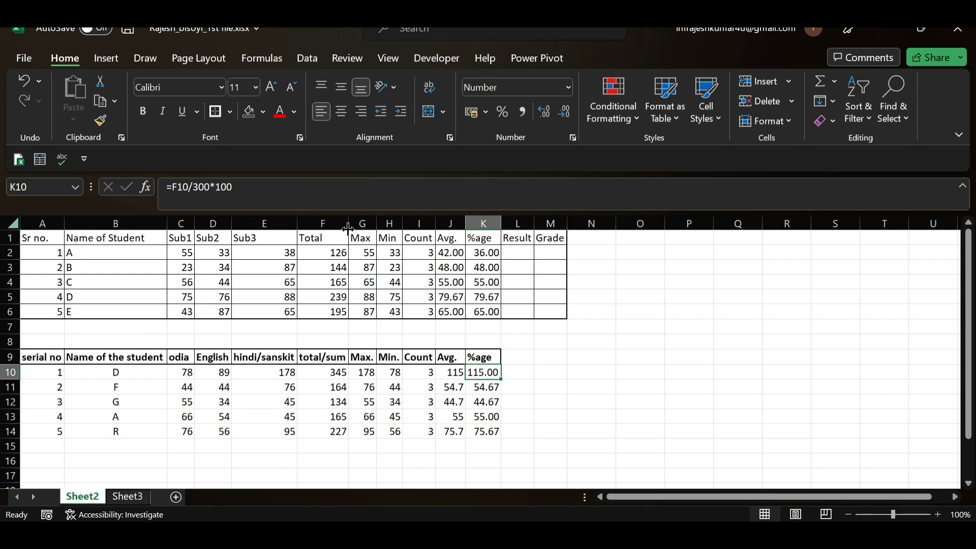
# Change the percentage formula in K10 to divide the total by 400, giving =F10/400*100
pyautogui.click(233, 187)
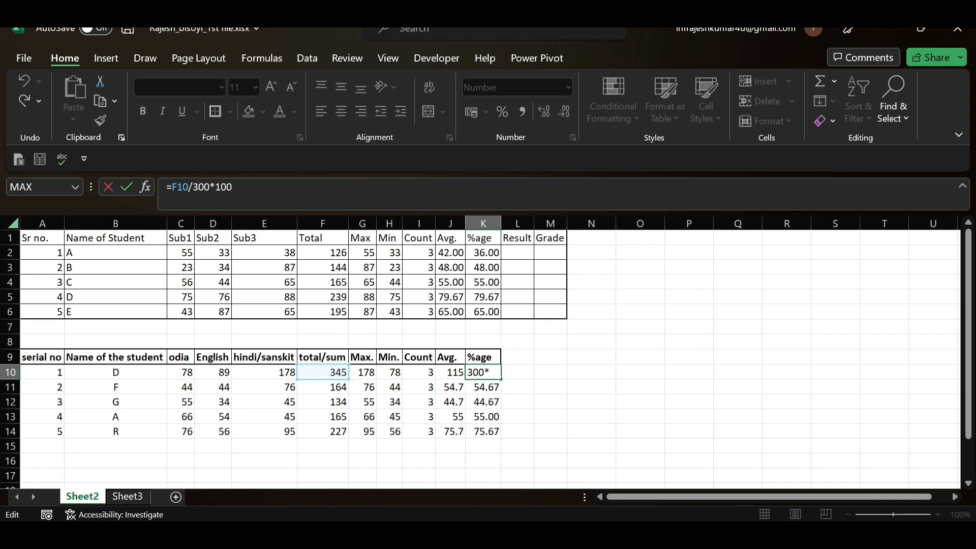
pyautogui.press('BackSpace')
pyautogui.write('4')
pyautogui.press('Return')
pyautogui.click(575, 399)
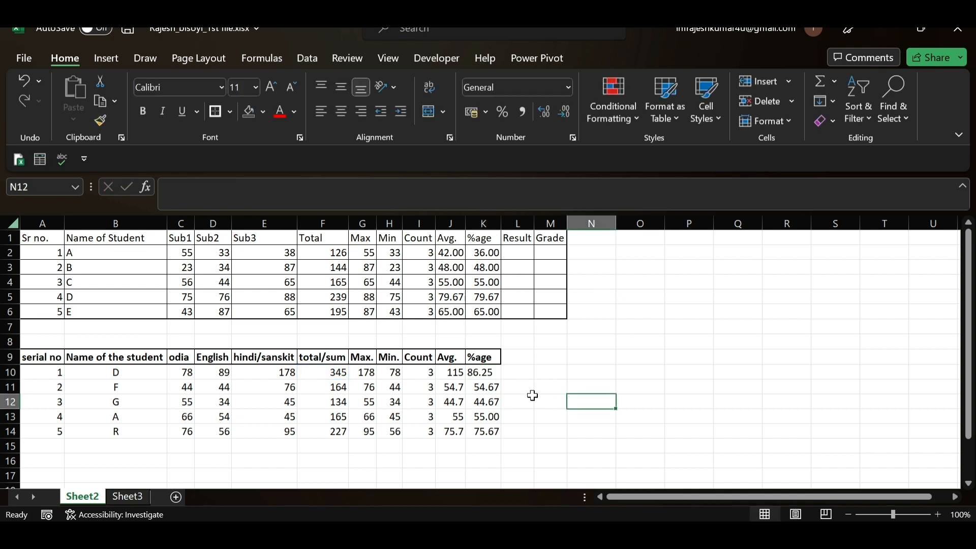
# Check the first student's recalculated percentage in K10 against the average in J10 and the marks in C10:E10
pyautogui.click(480, 376)
pyautogui.click(455, 372)
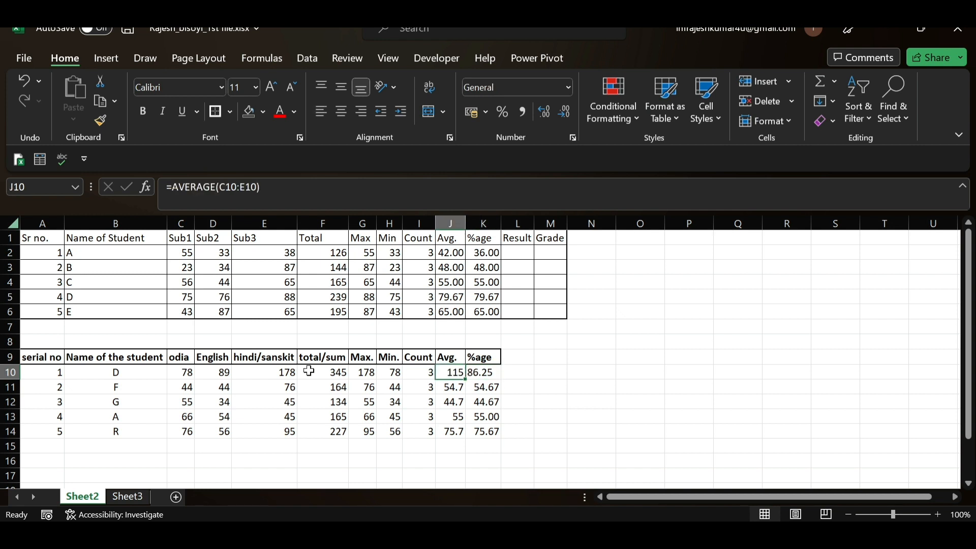
pyautogui.moveTo(285, 372); pyautogui.dragTo(183, 371)
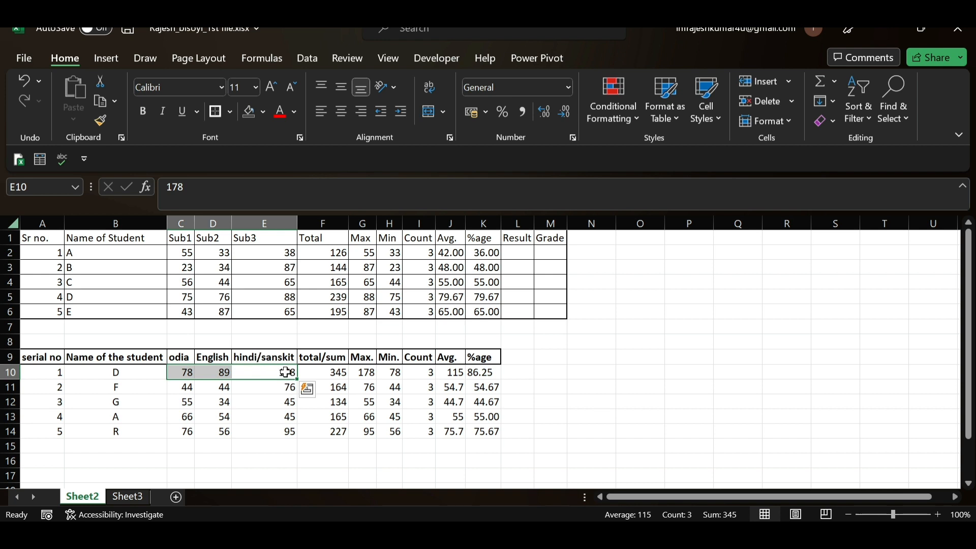
pyautogui.click(538, 377)
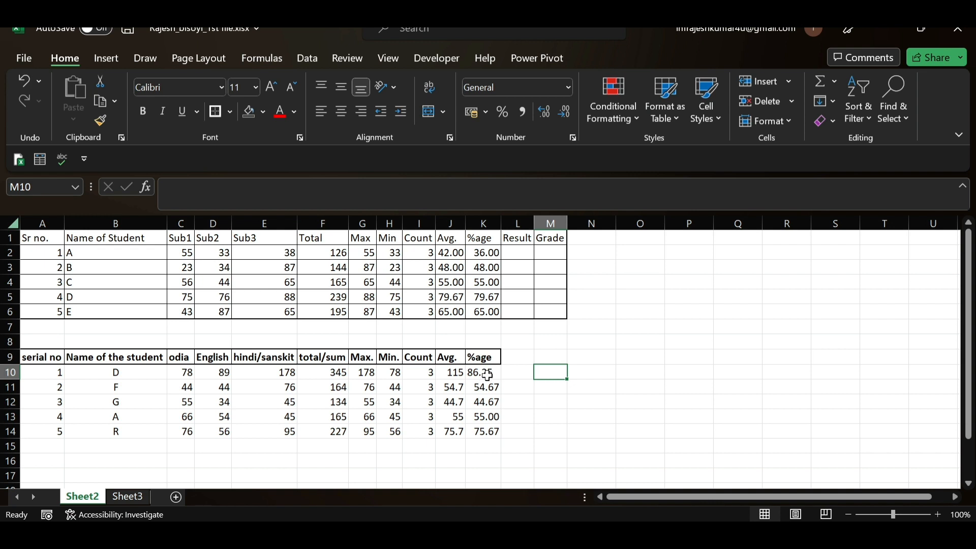
# Undo the trial changes to the first student's marks, percentage formula and indent, and to column K's width
pyautogui.hotkey('ctrl', 'z')
pyautogui.hotkey('ctrl', 'z')
pyautogui.hotkey('ctrl', 'z')
pyautogui.hotkey('ctrl', 'z')
pyautogui.hotkey('ctrl', 'z')
pyautogui.hotkey('ctrl', 'z')
pyautogui.click(565, 375)
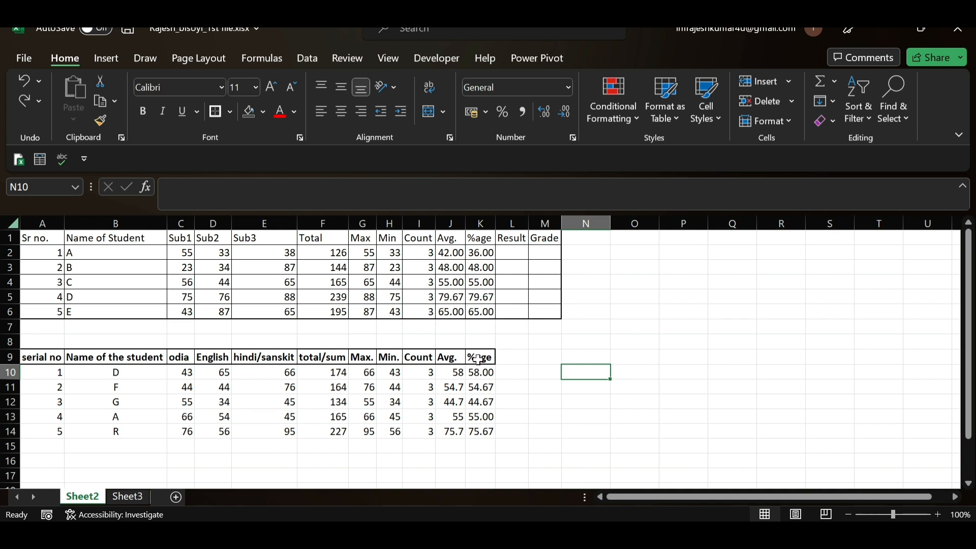
# Apply All Borders to the whole second marks table, A9:K14
pyautogui.moveTo(478, 360); pyautogui.dragTo(39, 428)
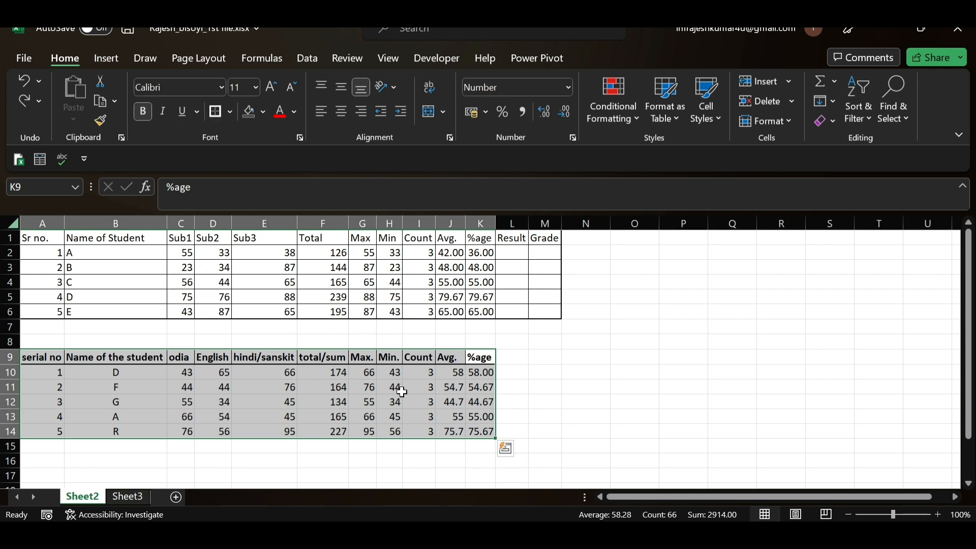
pyautogui.press('alt')
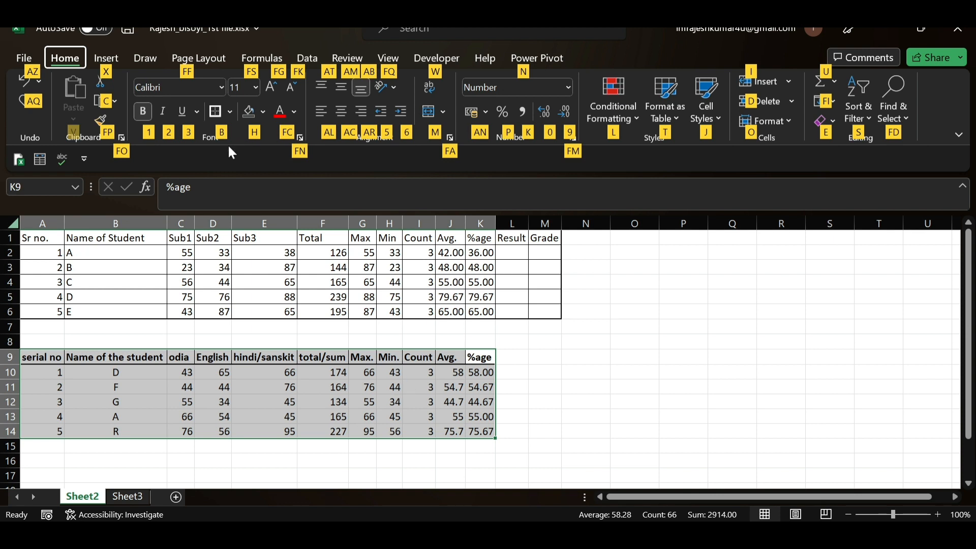
pyautogui.press('b')
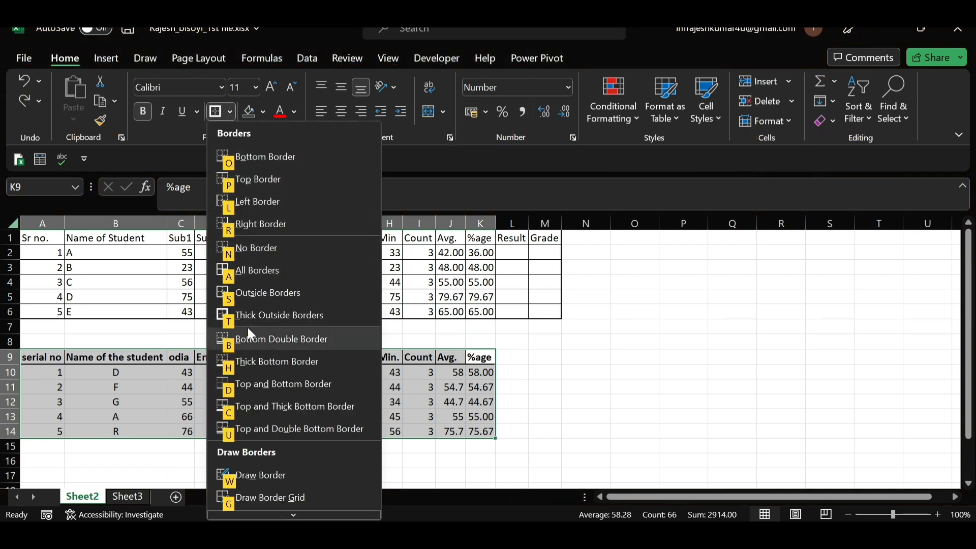
pyautogui.click(259, 272)
pyautogui.click(585, 342)
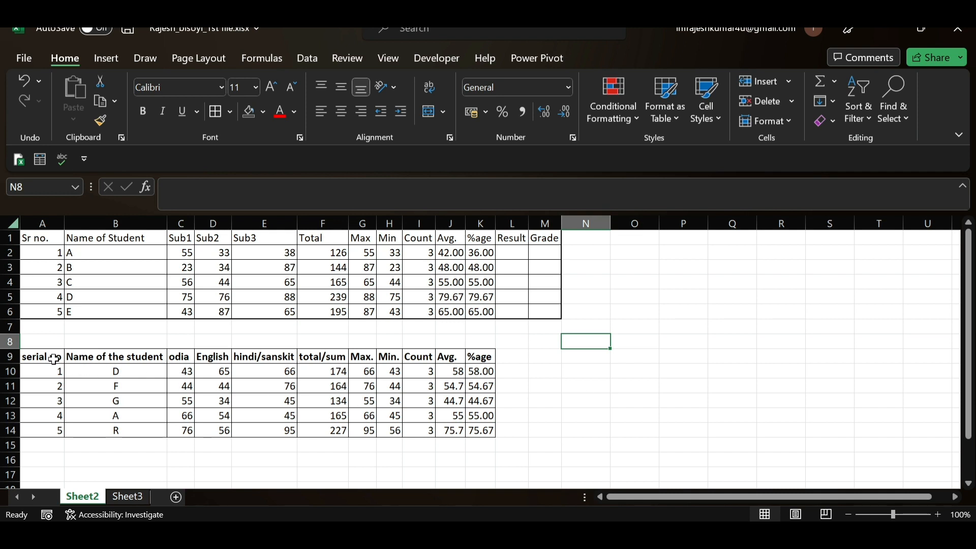
pyautogui.click(546, 416)
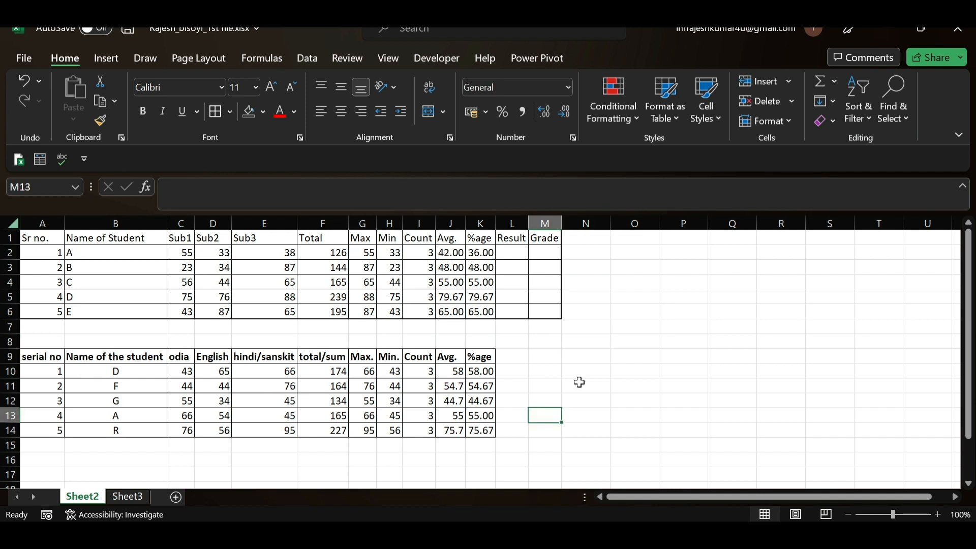